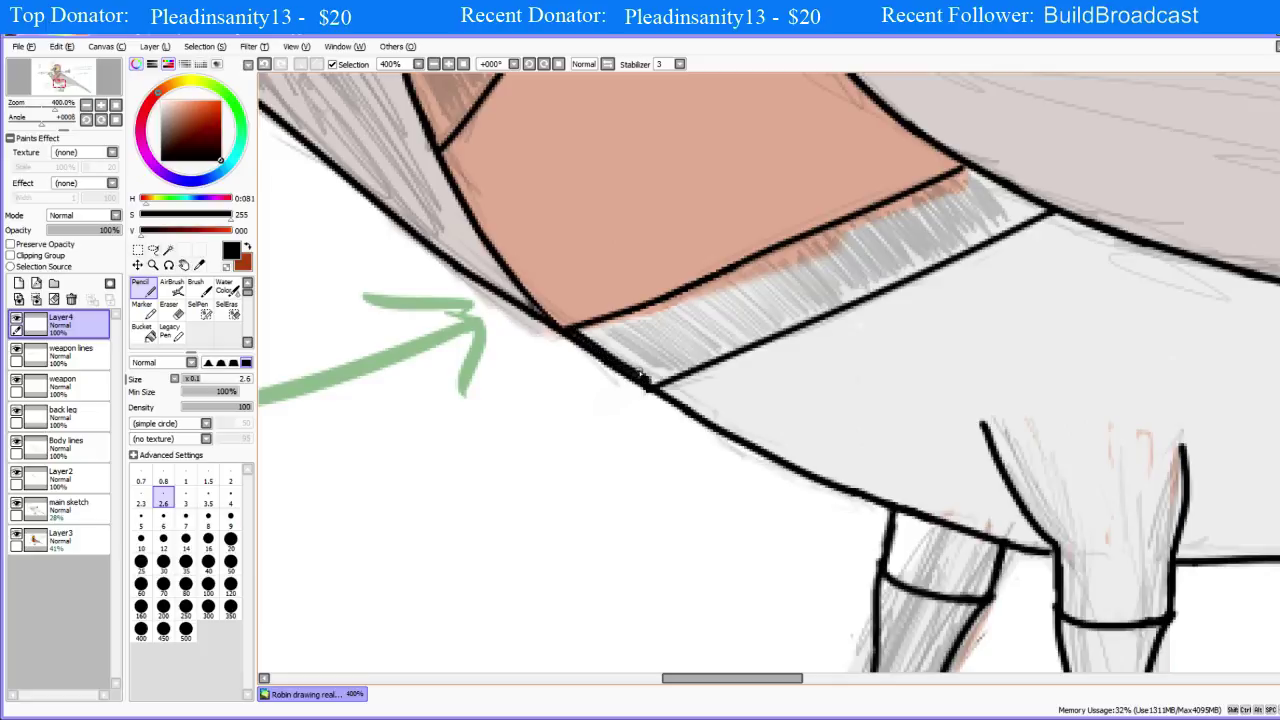
# Step: Redraw the body outline in black along the lower end of the gray-hatched band beneath the orange chest patch
pyautogui.hotkey('ctrl', 'z')
pyautogui.moveTo(570, 338); pyautogui.dragTo(652, 386)
pyautogui.hotkey('ctrl', 'z')
pyautogui.moveTo(570, 337)
pyautogui.mouseDown()
pyautogui.moveTo(655, 388)
pyautogui.moveTo(567, 332)
pyautogui.moveTo(646, 395)
pyautogui.moveTo(568, 332)
pyautogui.mouseUp()
pyautogui.hotkey('ctrl', 'z')
pyautogui.hotkey('ctrl', 'z')
pyautogui.hotkey('ctrl', 'z')
pyautogui.hotkey('ctrl', 'z')
pyautogui.moveTo(654, 389); pyautogui.dragTo(568, 332)
pyautogui.hotkey('ctrl', 'z')
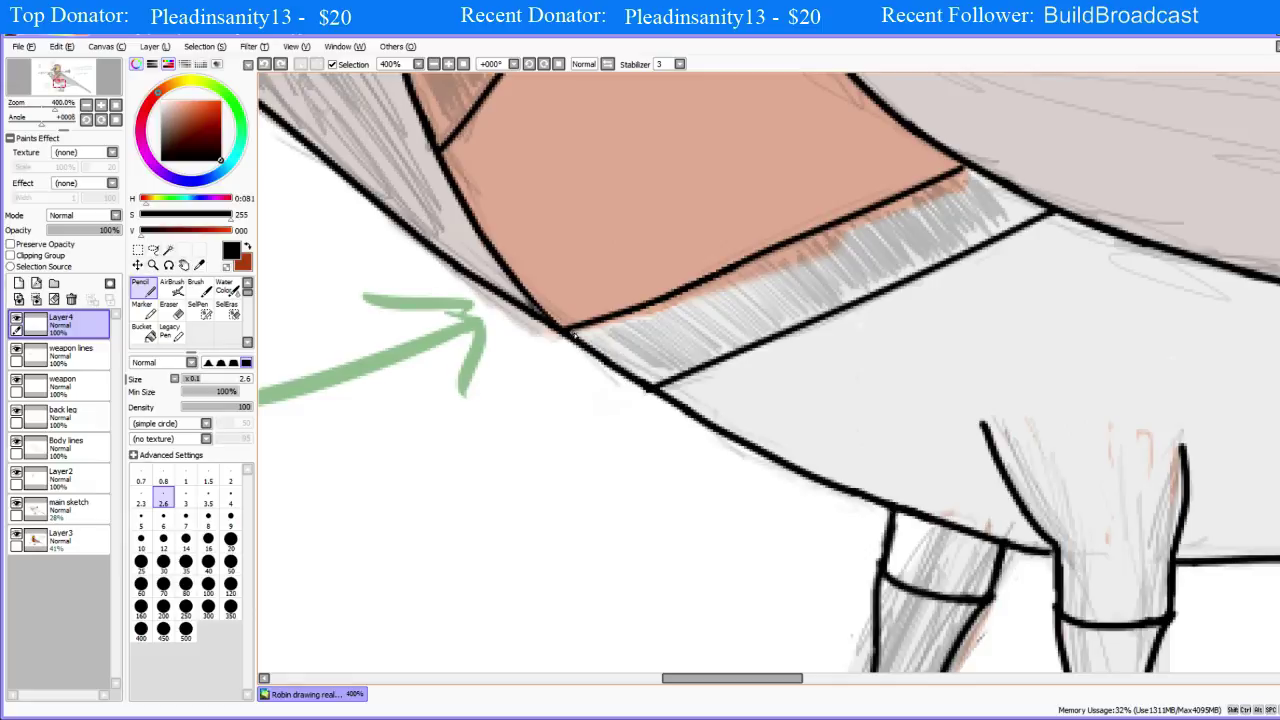
pyautogui.hotkey('ctrl', 'y')
pyautogui.hotkey('ctrl', 'z')
pyautogui.hotkey('ctrl', 'y')
pyautogui.hotkey('ctrl', 'z')
pyautogui.moveTo(655, 391); pyautogui.dragTo(560, 324)
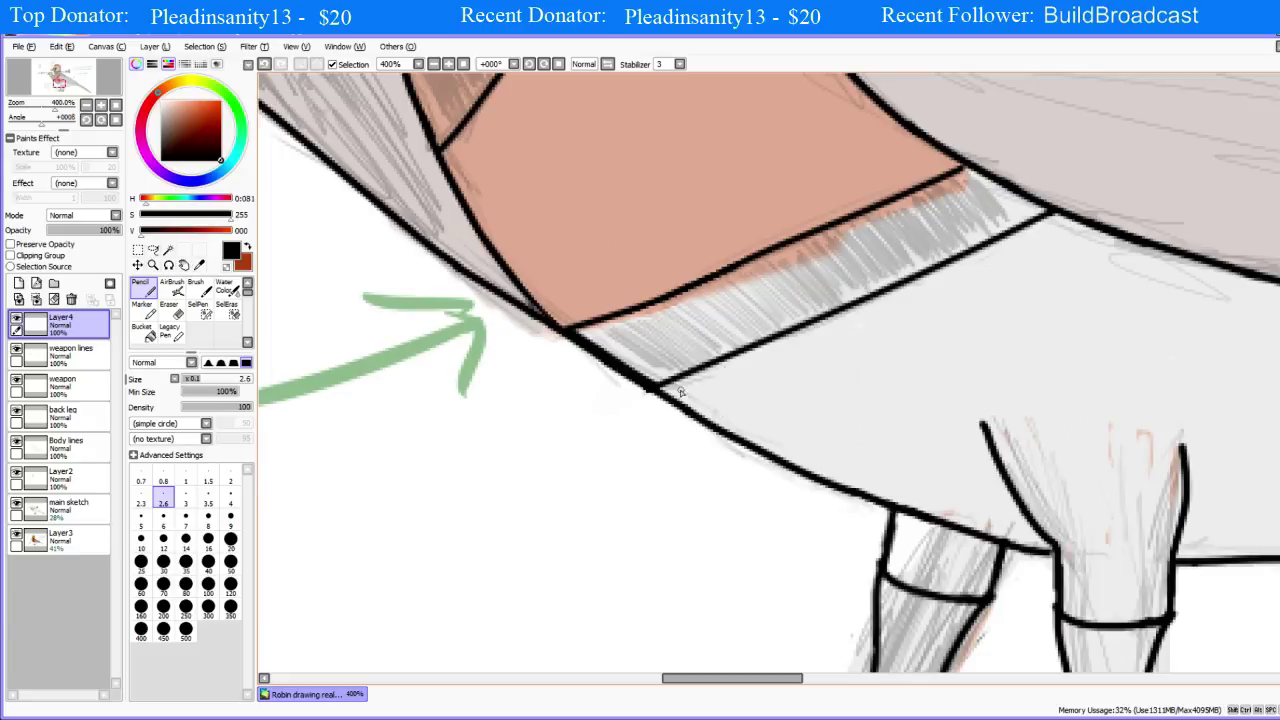
# Step: Add a new layer at the top of the stack and name it "helmet"
pyautogui.scroll(-1, 677, 397)
pyautogui.scroll(2, 670, 401)
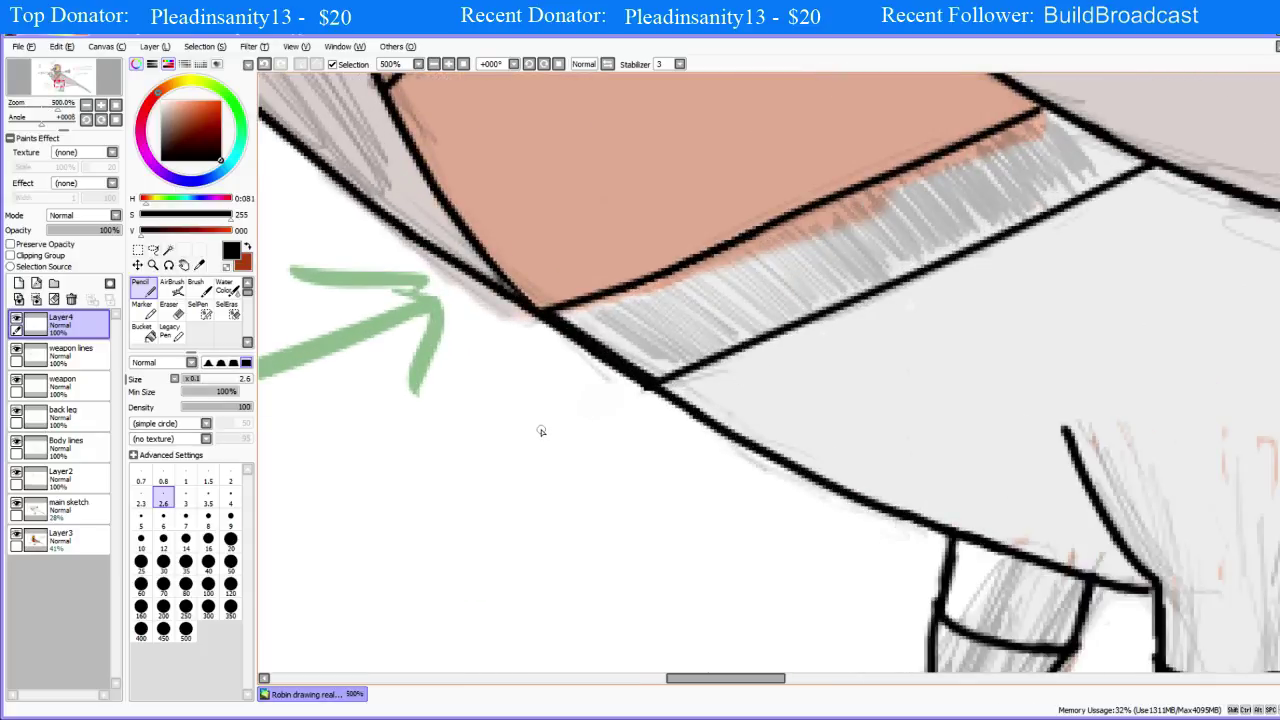
pyautogui.scroll(-2, 520, 437)
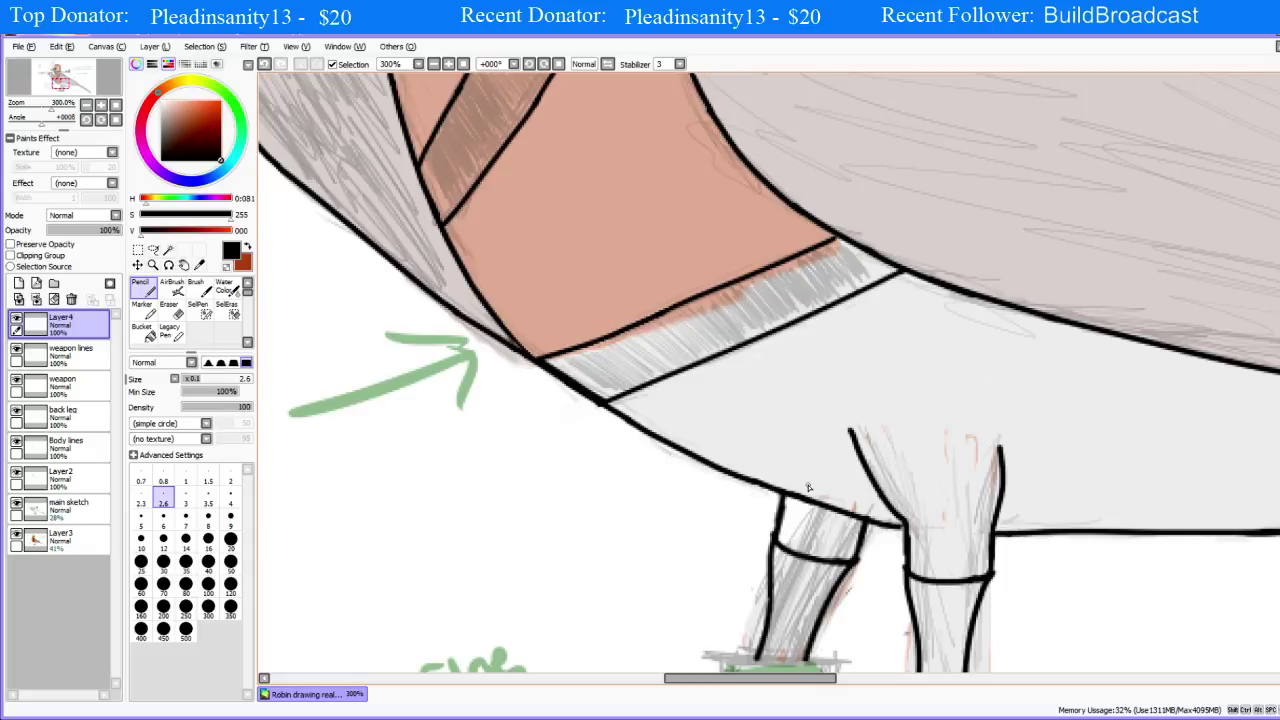
pyautogui.scroll(-6, 808, 487)
pyautogui.scroll(3, 560, 288)
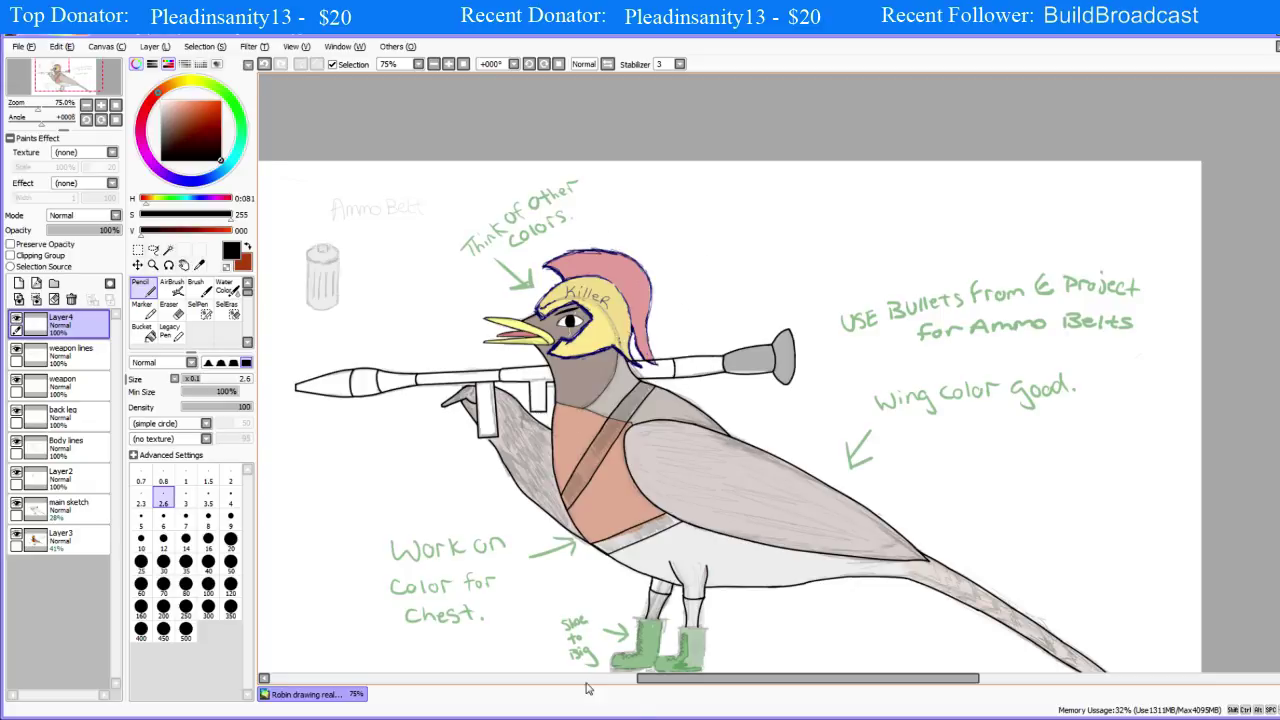
pyautogui.scroll(-2, 624, 598)
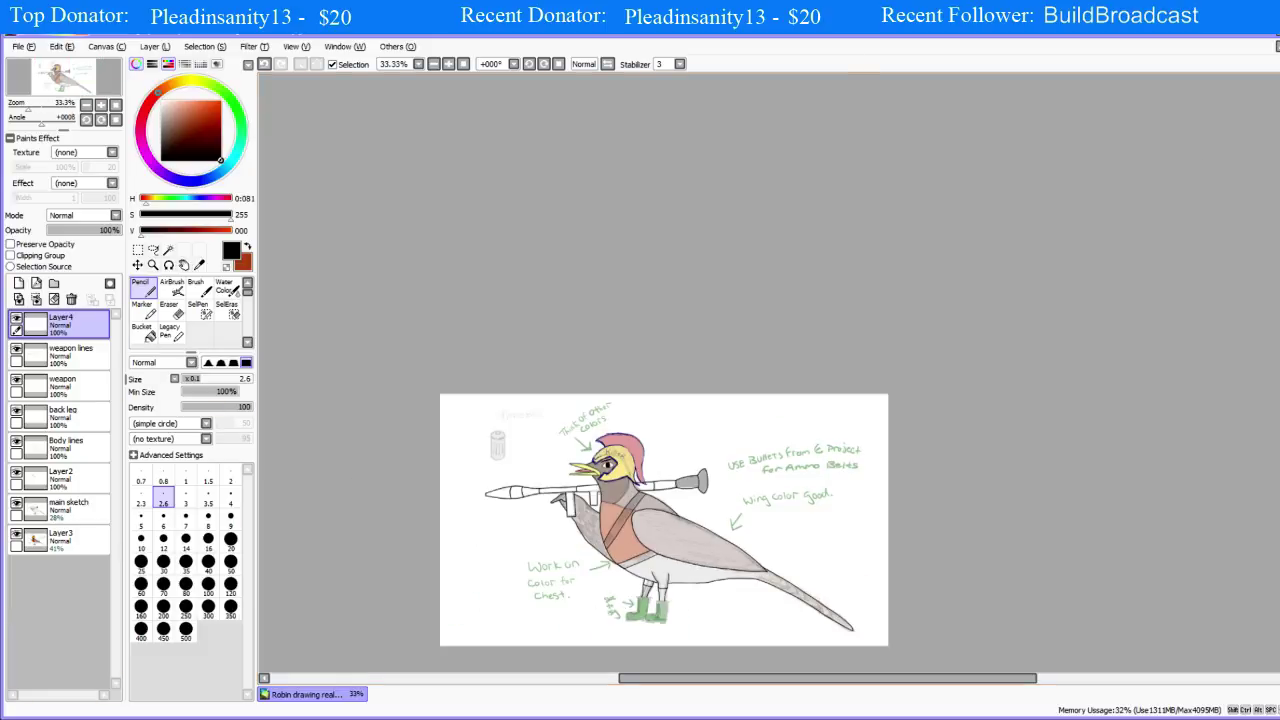
pyautogui.click(19, 284)
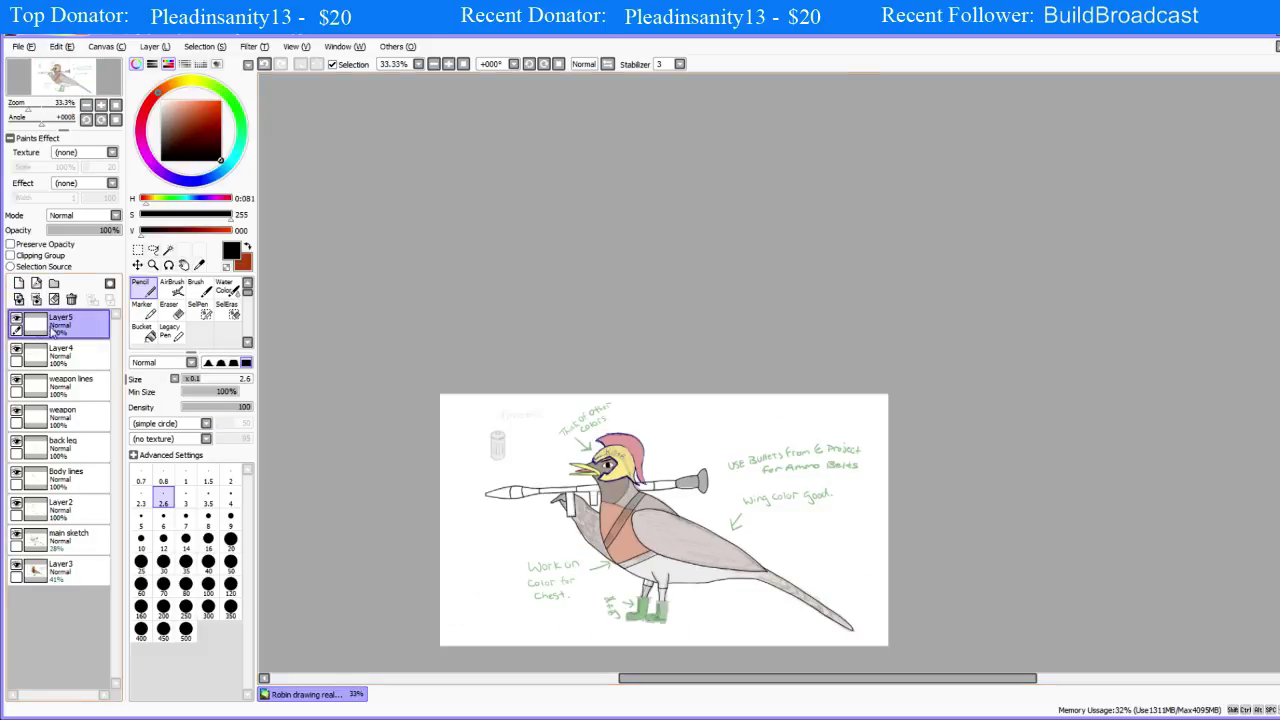
pyautogui.doubleClick(60, 322)
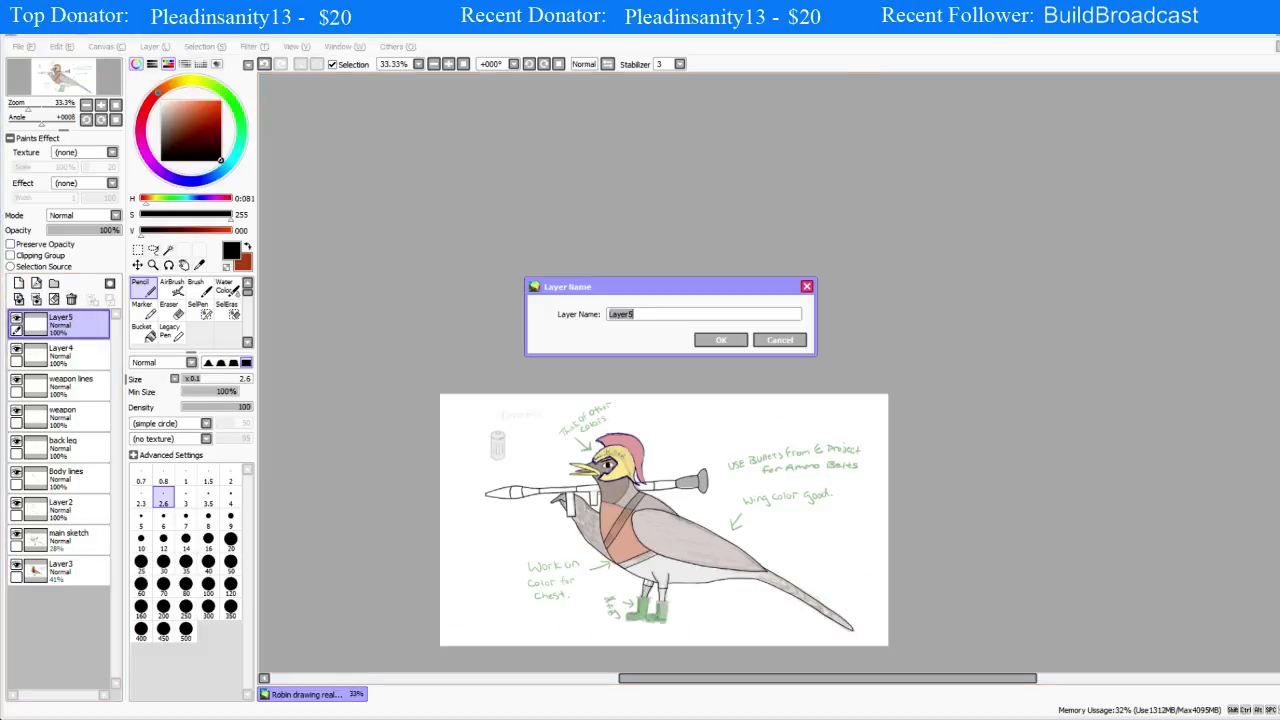
pyautogui.write('helmet')
pyautogui.press('Return')
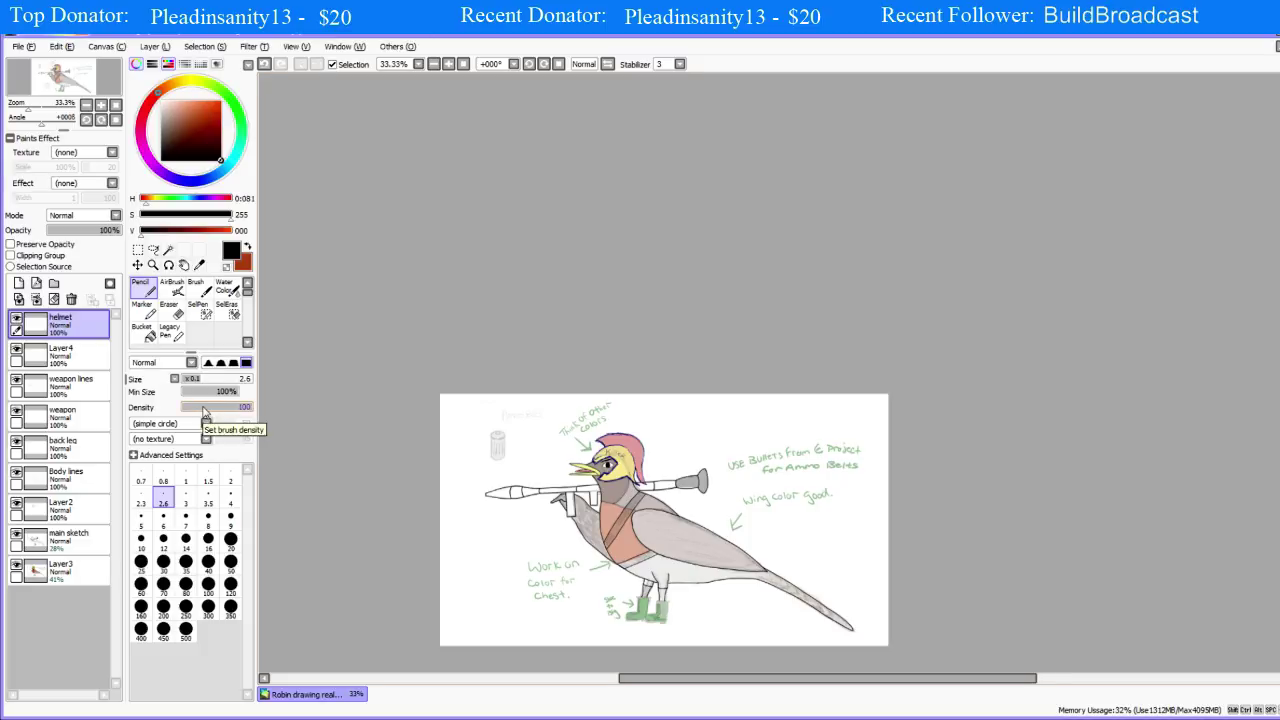
# Step: Add another layer above the helmet layer and name it "boots"
pyautogui.click(19, 283)
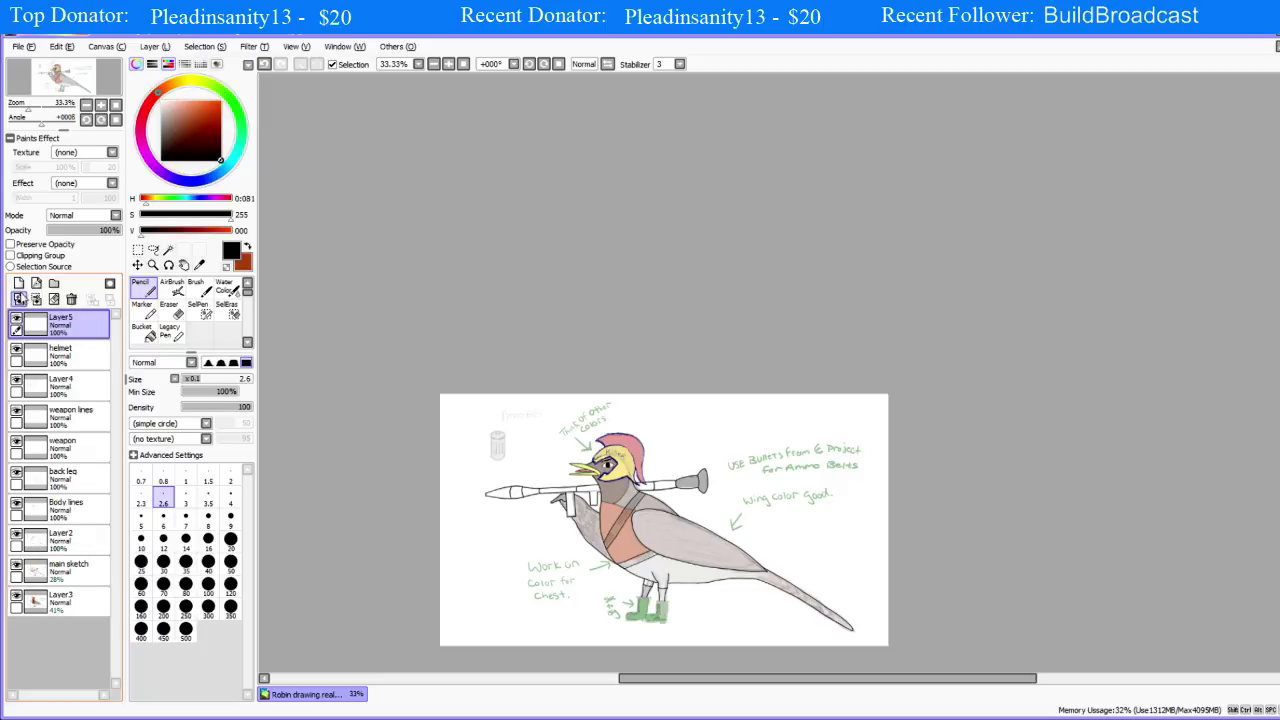
pyautogui.doubleClick(70, 326)
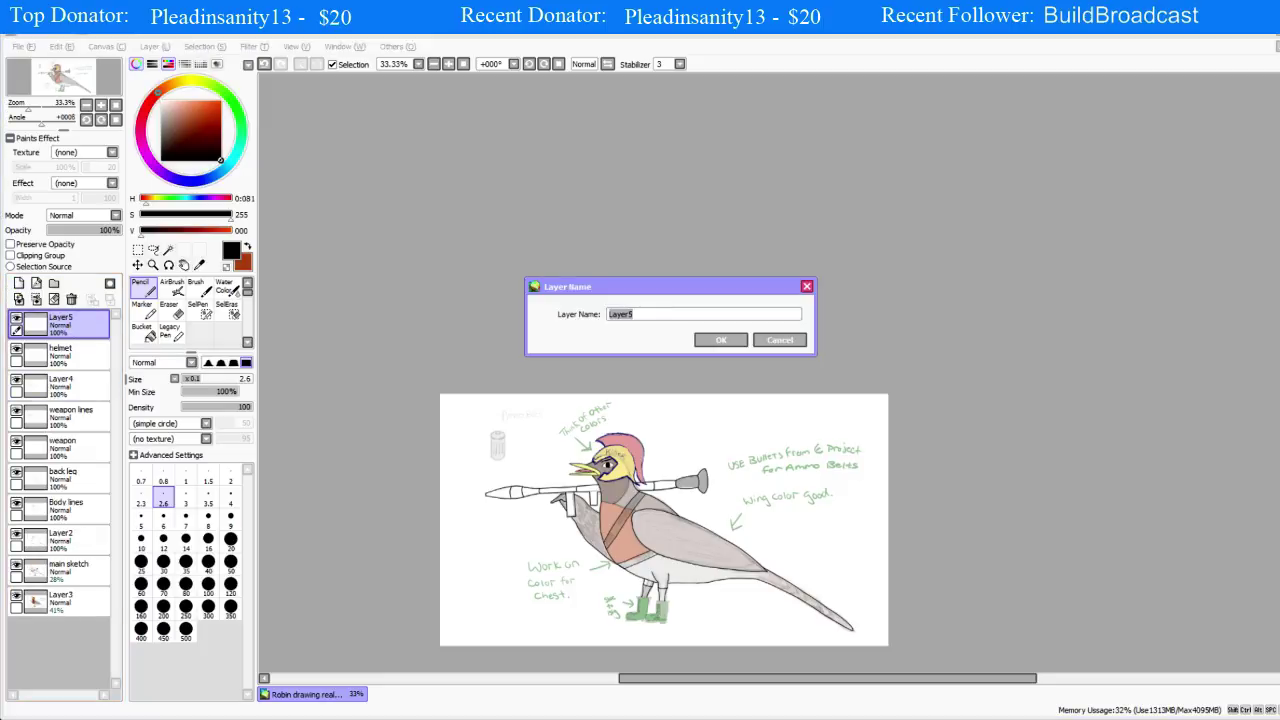
pyautogui.write('boots')
pyautogui.press('Return')
# Step: Ink the top rim of the near boot as one nearly straight black line across the base of the leg
pyautogui.scroll(-4, 667, 521)
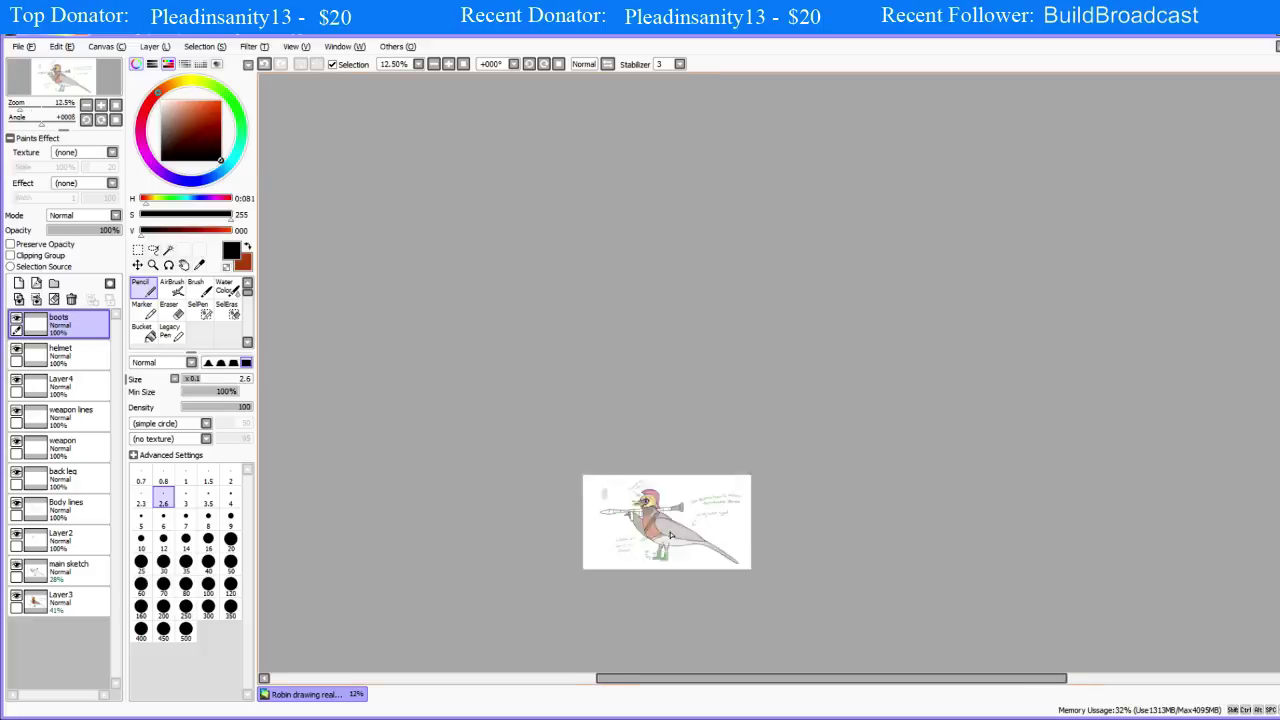
pyautogui.scroll(7, 675, 622)
pyautogui.scroll(-3, 891, 540)
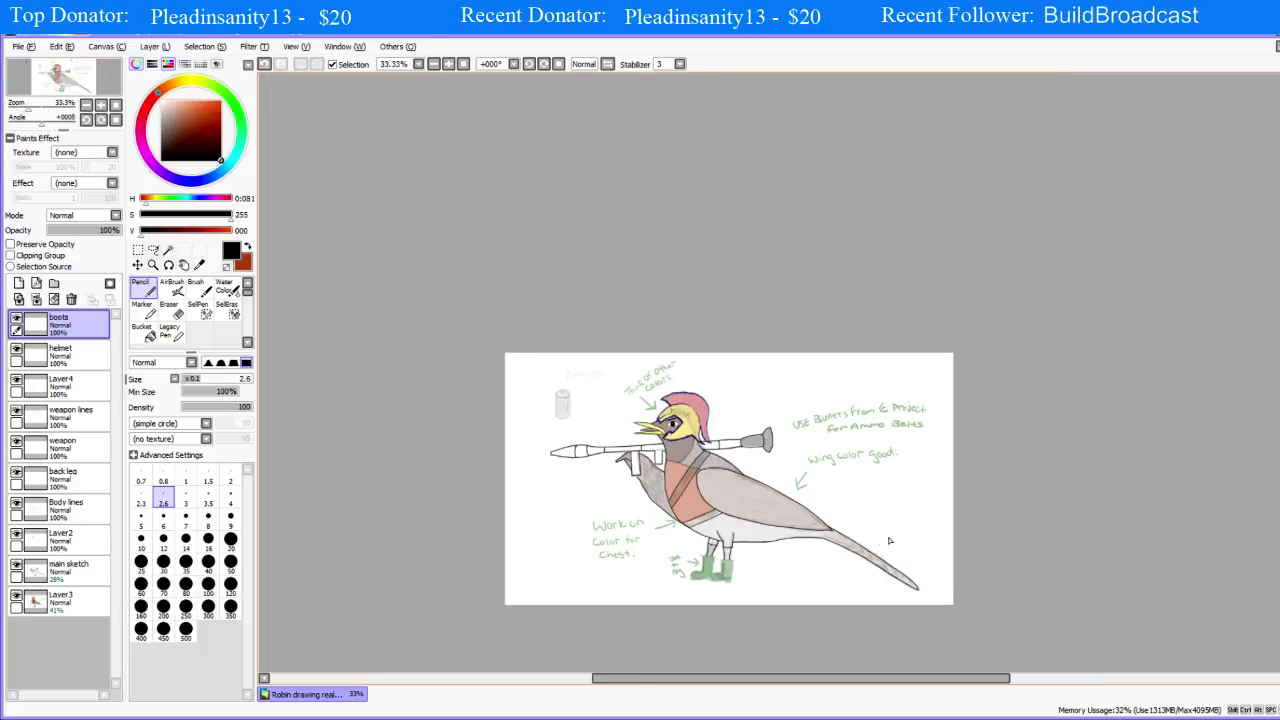
pyautogui.scroll(6, 737, 539)
pyautogui.scroll(-5, 880, 470)
pyautogui.scroll(2, 801, 560)
pyautogui.scroll(2, 801, 559)
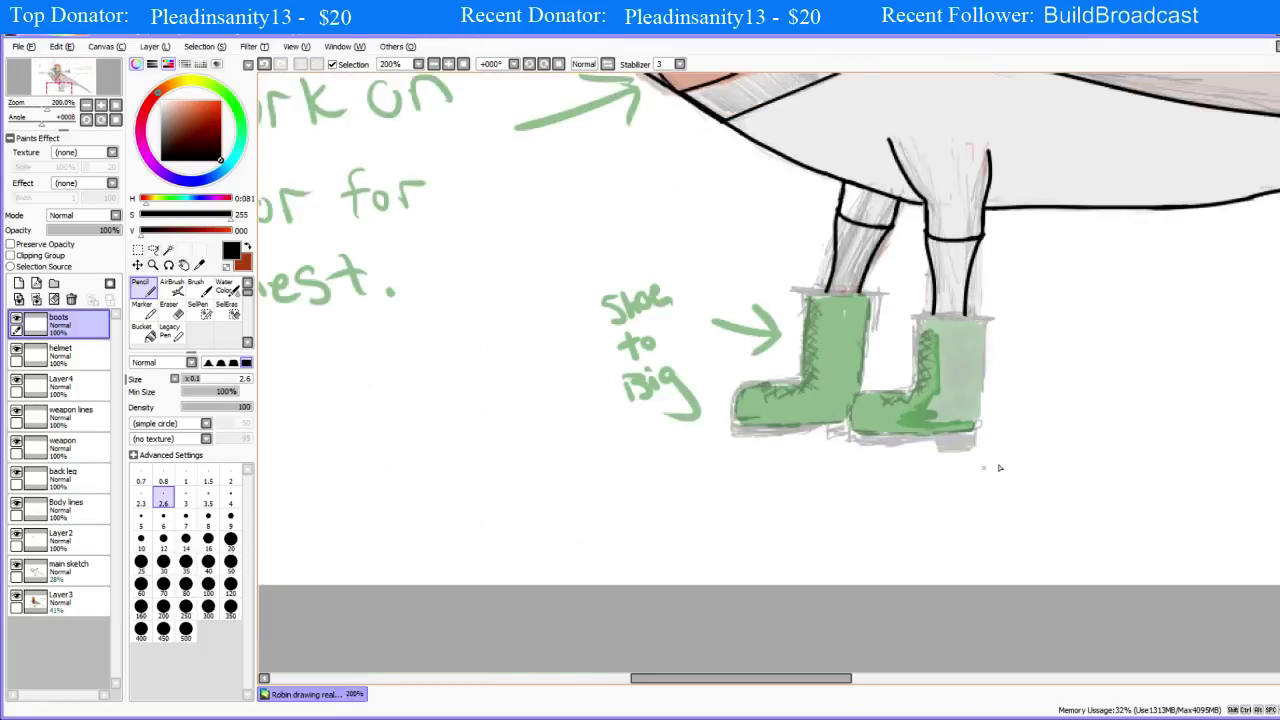
pyautogui.scroll(-4, 866, 386)
pyautogui.scroll(5, 832, 396)
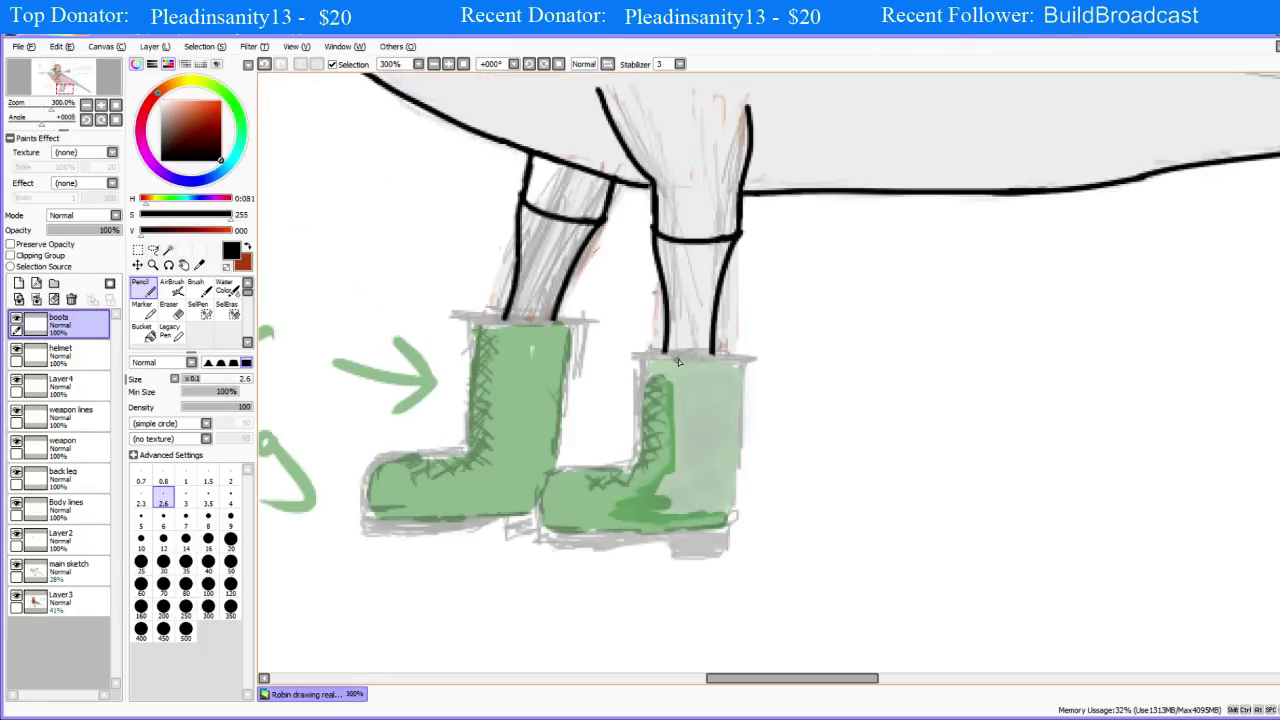
pyautogui.moveTo(745, 357); pyautogui.dragTo(612, 349)
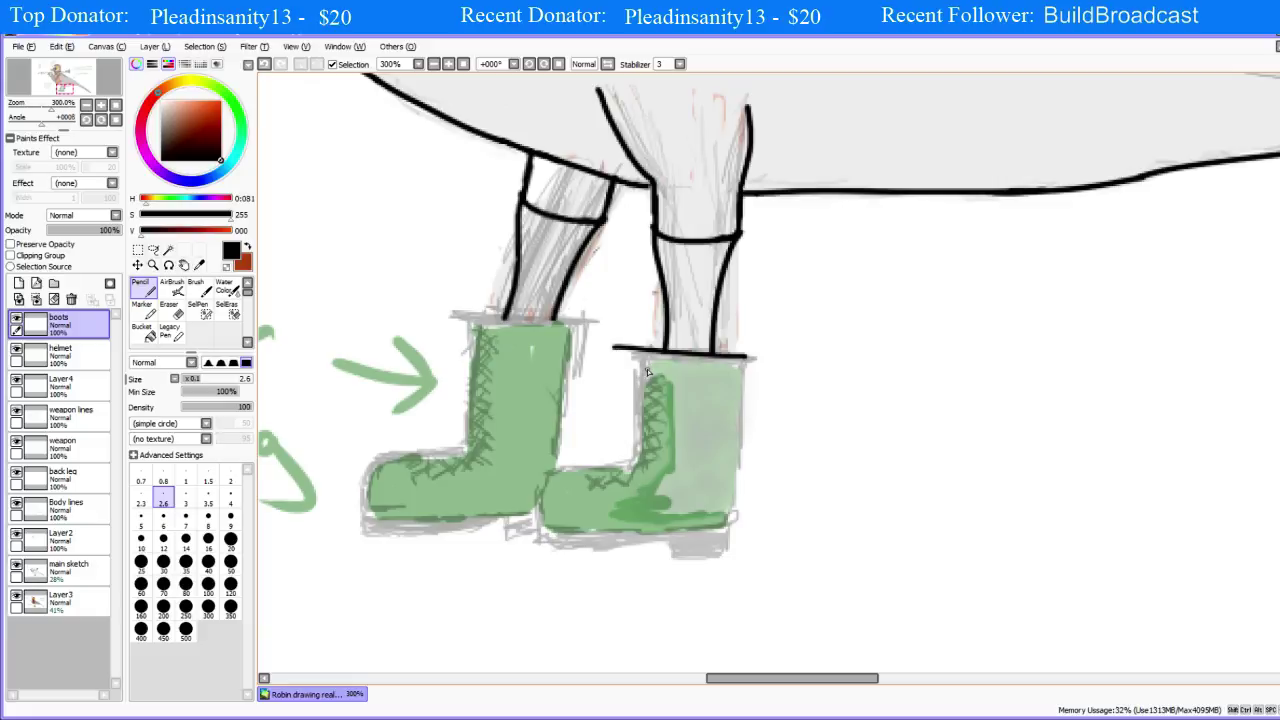
pyautogui.hotkey('ctrl', 'z')
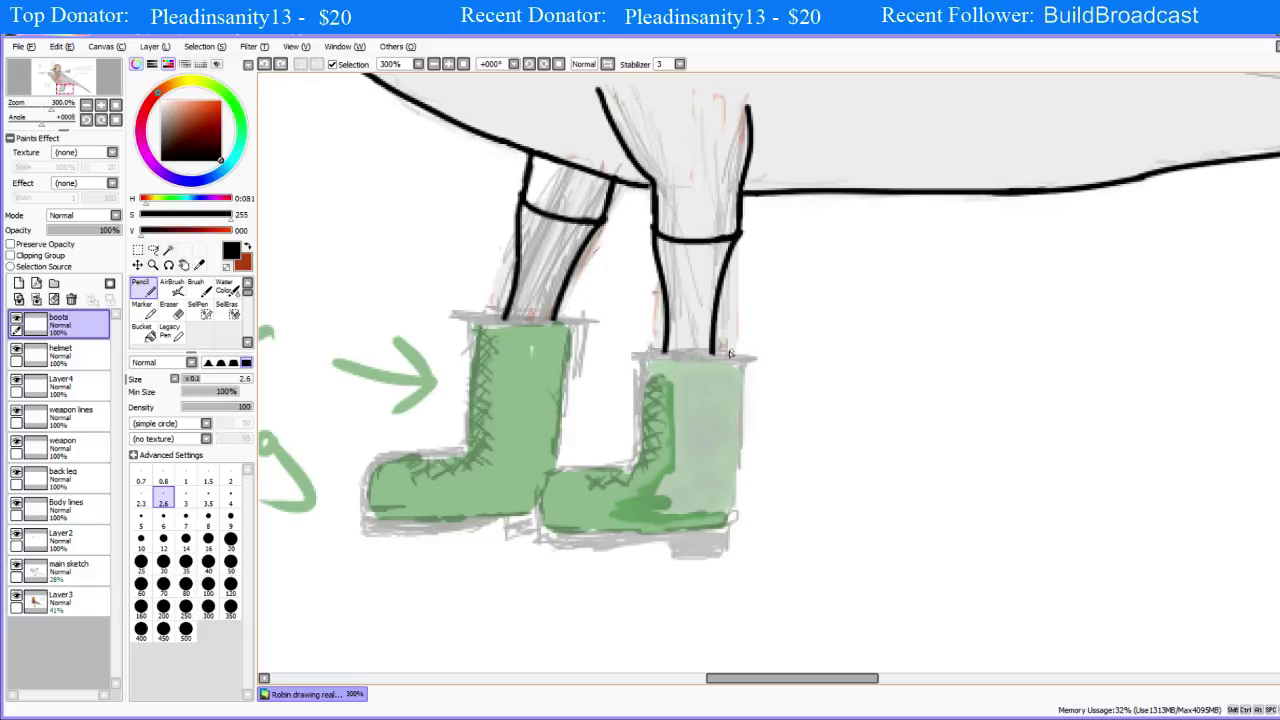
pyautogui.moveTo(746, 357); pyautogui.dragTo(613, 348)
pyautogui.hotkey('ctrl', 'z')
pyautogui.moveTo(745, 357); pyautogui.dragTo(620, 350)
pyautogui.hotkey('ctrl', 'z')
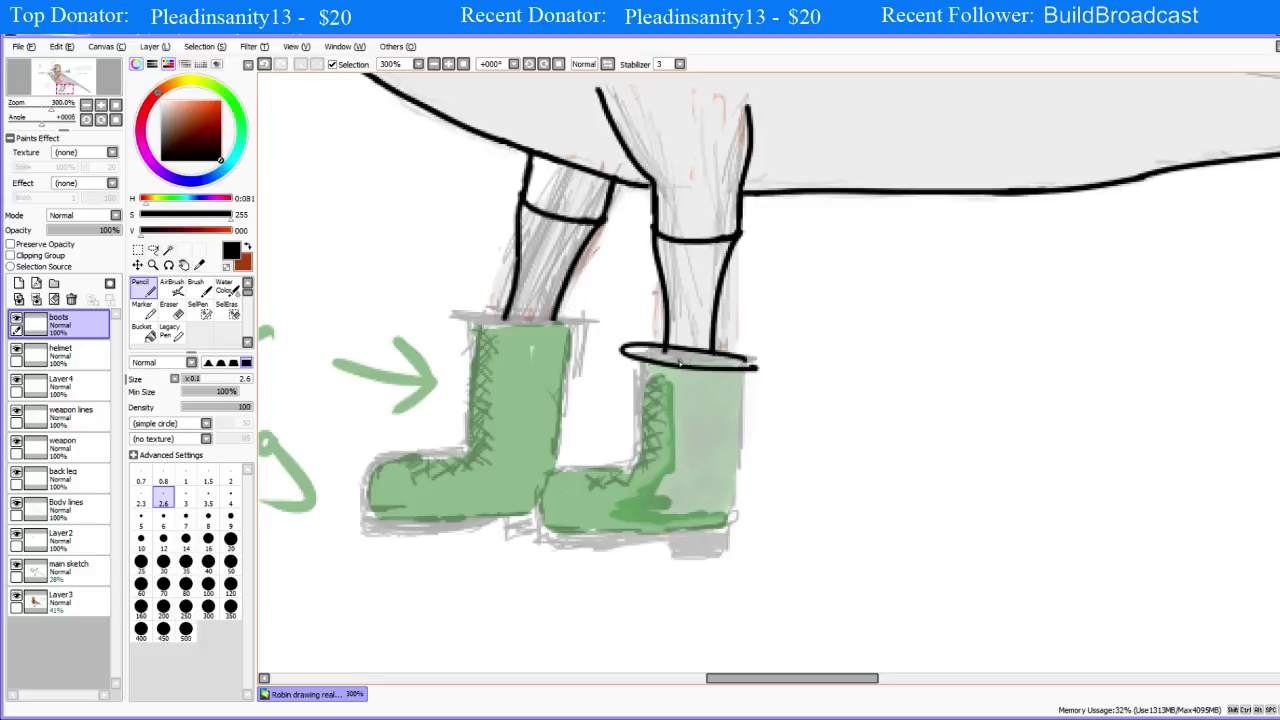
pyautogui.hotkey('ctrl', 'z')
pyautogui.moveTo(745, 357); pyautogui.dragTo(620, 350)
pyautogui.hotkey('ctrl', 'z')
pyautogui.moveTo(744, 360); pyautogui.dragTo(624, 349)
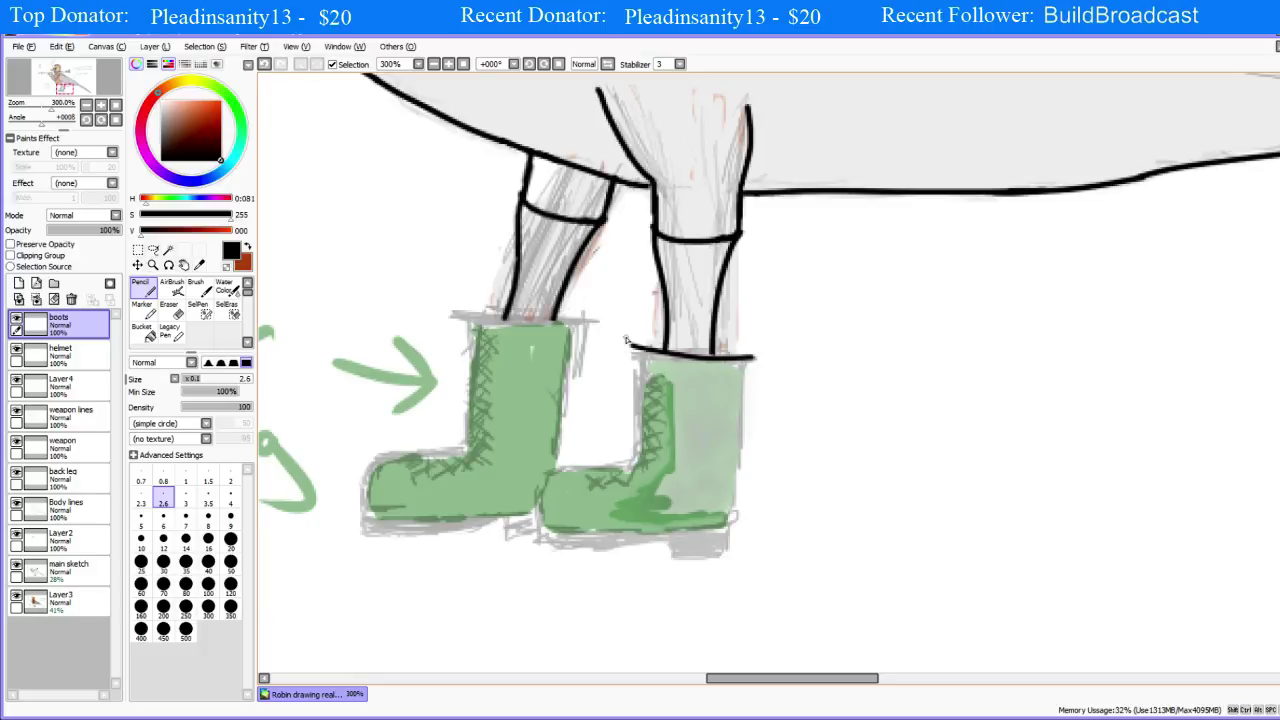
pyautogui.hotkey('ctrl', 'z')
pyautogui.moveTo(740, 362); pyautogui.dragTo(618, 350)
pyautogui.hotkey('ctrl', 'z')
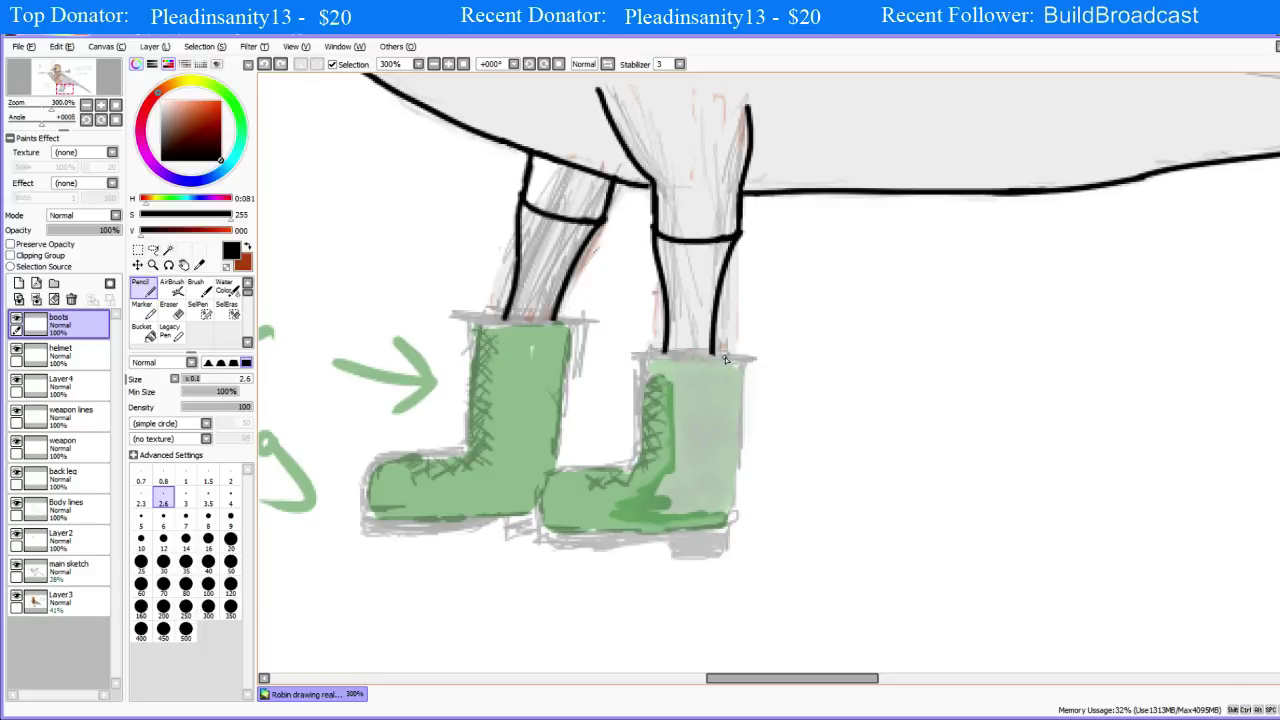
pyautogui.moveTo(740, 360)
pyautogui.mouseDown()
pyautogui.moveTo(650, 346)
pyautogui.moveTo(723, 364)
pyautogui.moveTo(636, 358)
pyautogui.moveTo(678, 352)
pyautogui.moveTo(715, 369)
pyautogui.moveTo(683, 366)
pyautogui.moveTo(672, 348)
pyautogui.moveTo(711, 352)
pyautogui.moveTo(664, 351)
pyautogui.mouseUp()
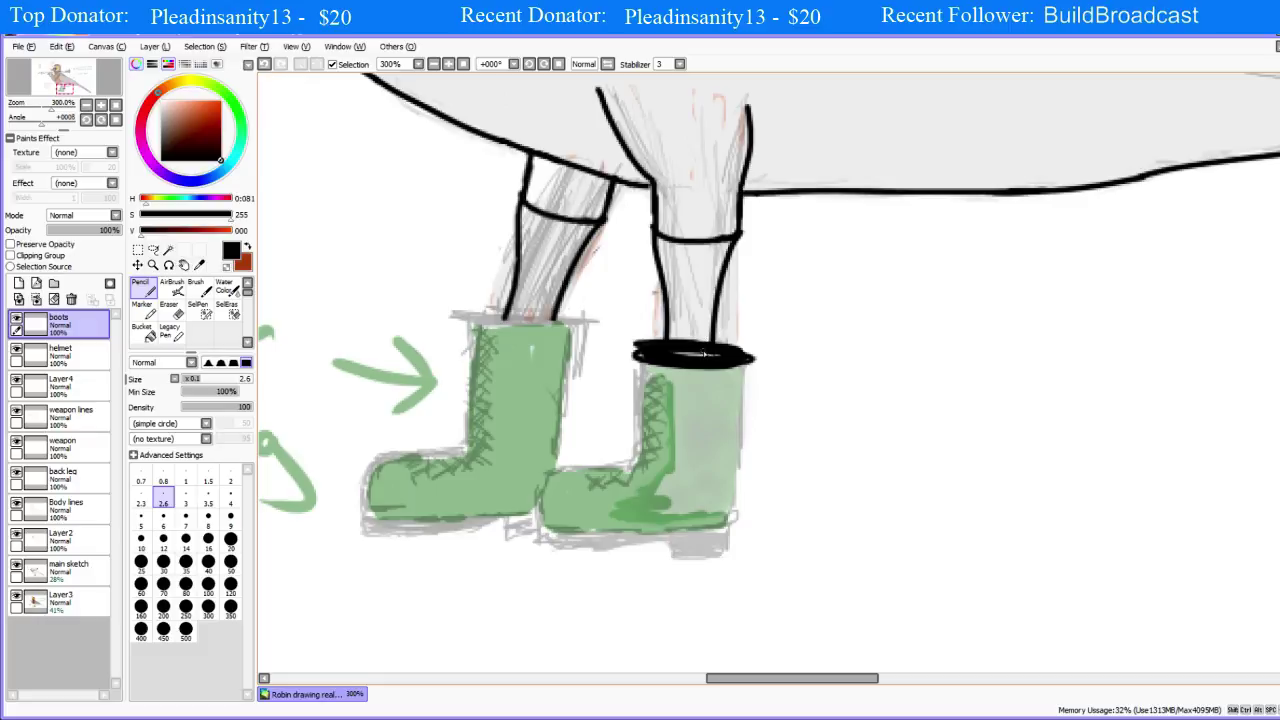
pyautogui.hotkey('ctrl', 'z')
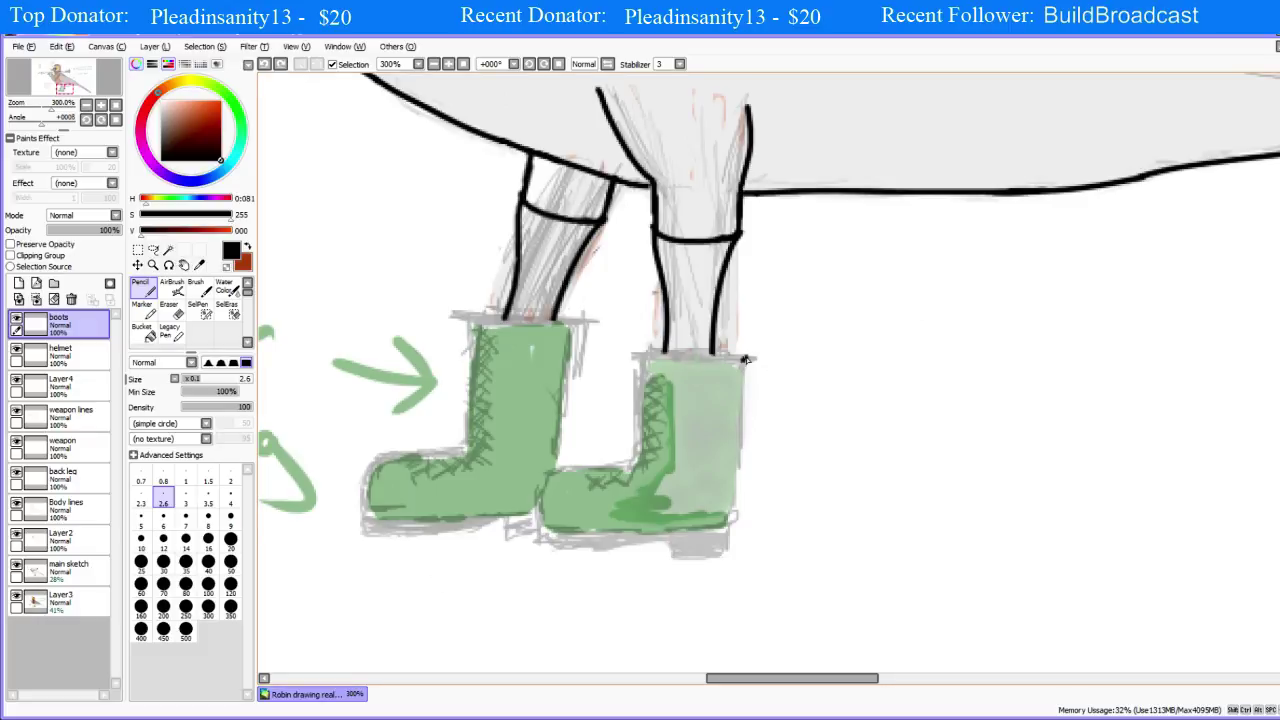
pyautogui.moveTo(745, 358); pyautogui.dragTo(632, 352)
pyautogui.hotkey('ctrl', 'z')
pyautogui.moveTo(748, 356); pyautogui.dragTo(634, 352)
pyautogui.hotkey('ctrl', 'z')
pyautogui.moveTo(748, 355); pyautogui.dragTo(648, 351)
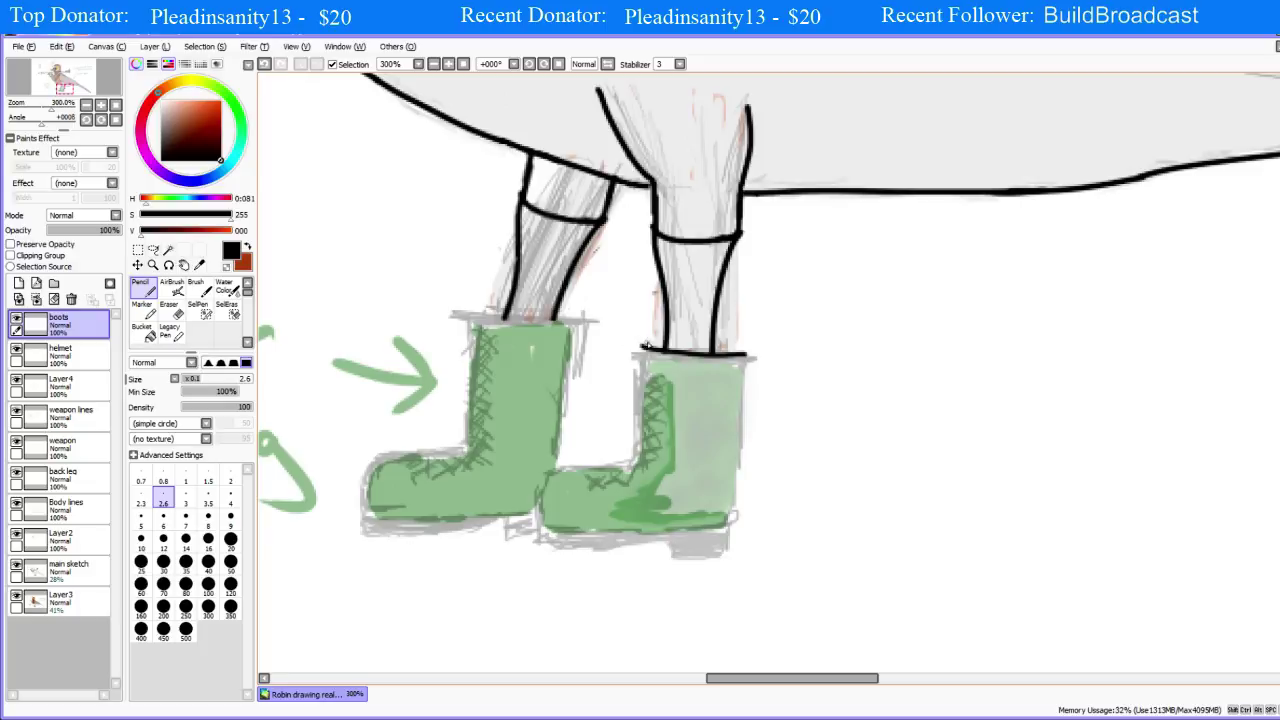
pyautogui.hotkey('ctrl', 'z')
pyautogui.moveTo(745, 357); pyautogui.dragTo(634, 353)
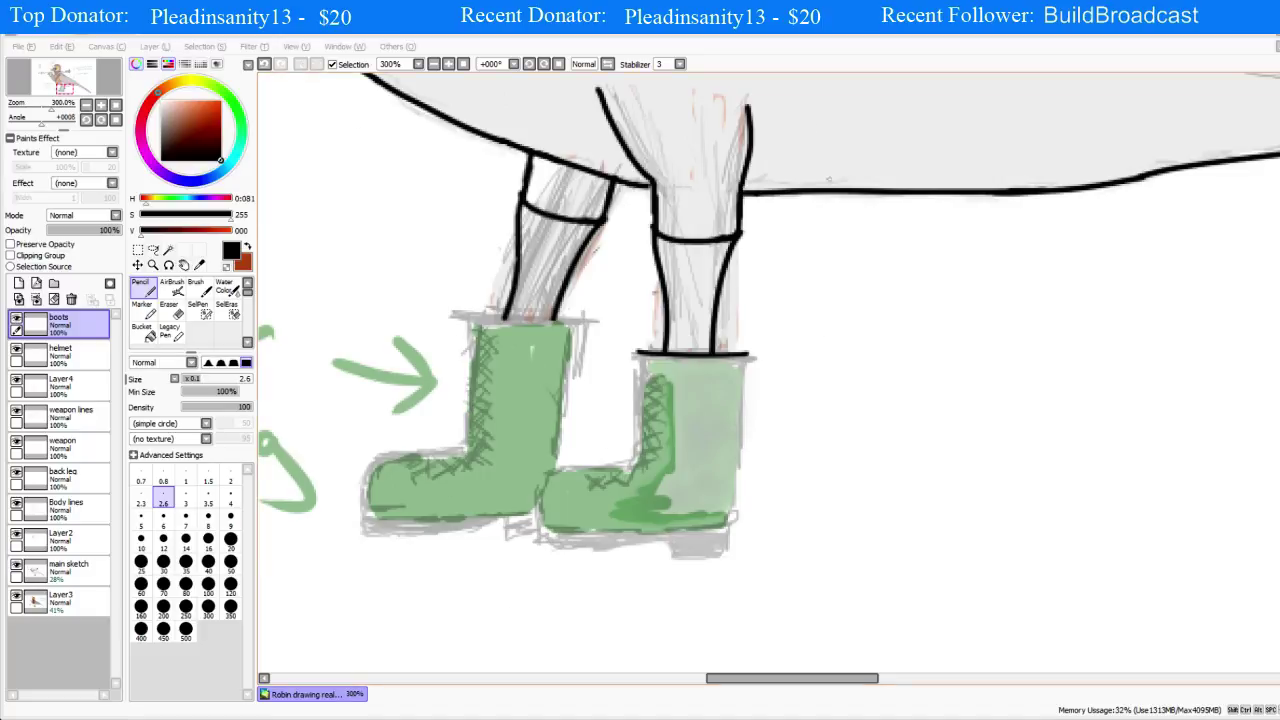
# Step: Ink the near boot's back edge as a curved line from the rim's rear end down to the heel
pyautogui.click(655, 36)
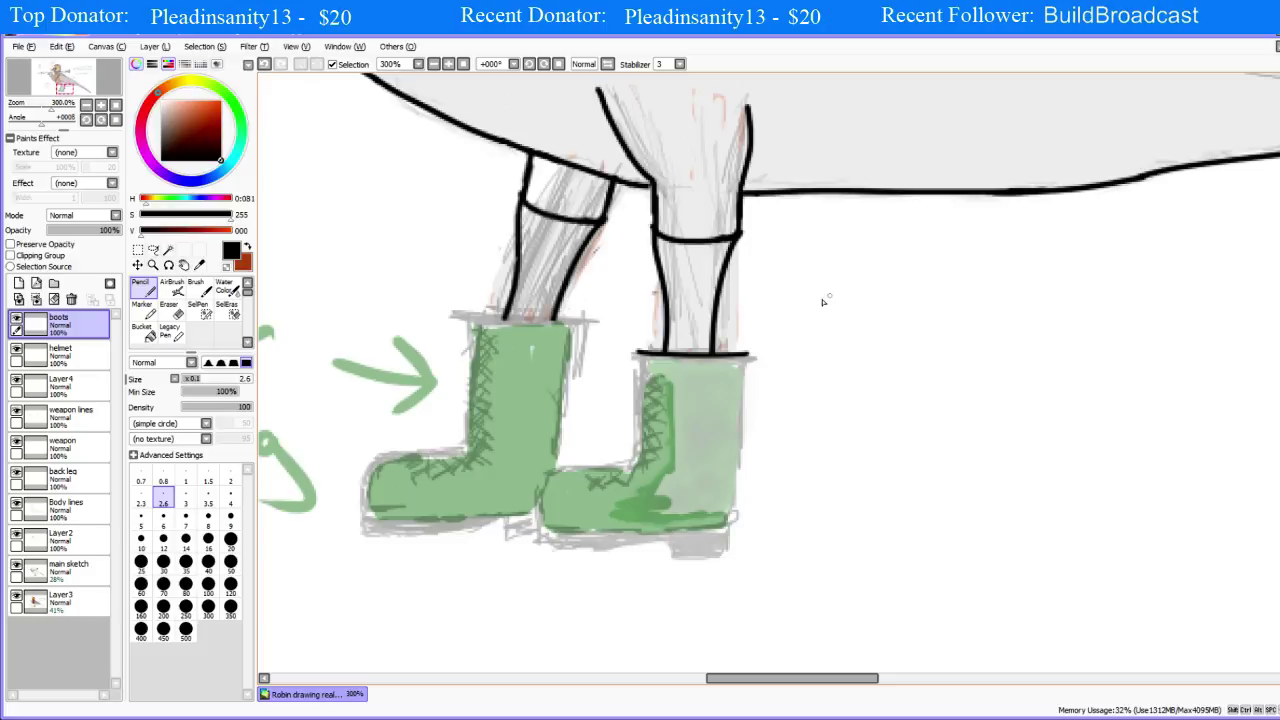
pyautogui.moveTo(745, 357); pyautogui.dragTo(741, 468)
pyautogui.hotkey('ctrl', 'z')
pyautogui.moveTo(748, 357); pyautogui.dragTo(743, 525)
pyautogui.hotkey('ctrl', 'z')
pyautogui.moveTo(747, 357); pyautogui.dragTo(740, 475)
pyautogui.hotkey('ctrl', 'z')
pyautogui.moveTo(748, 357); pyautogui.dragTo(746, 530)
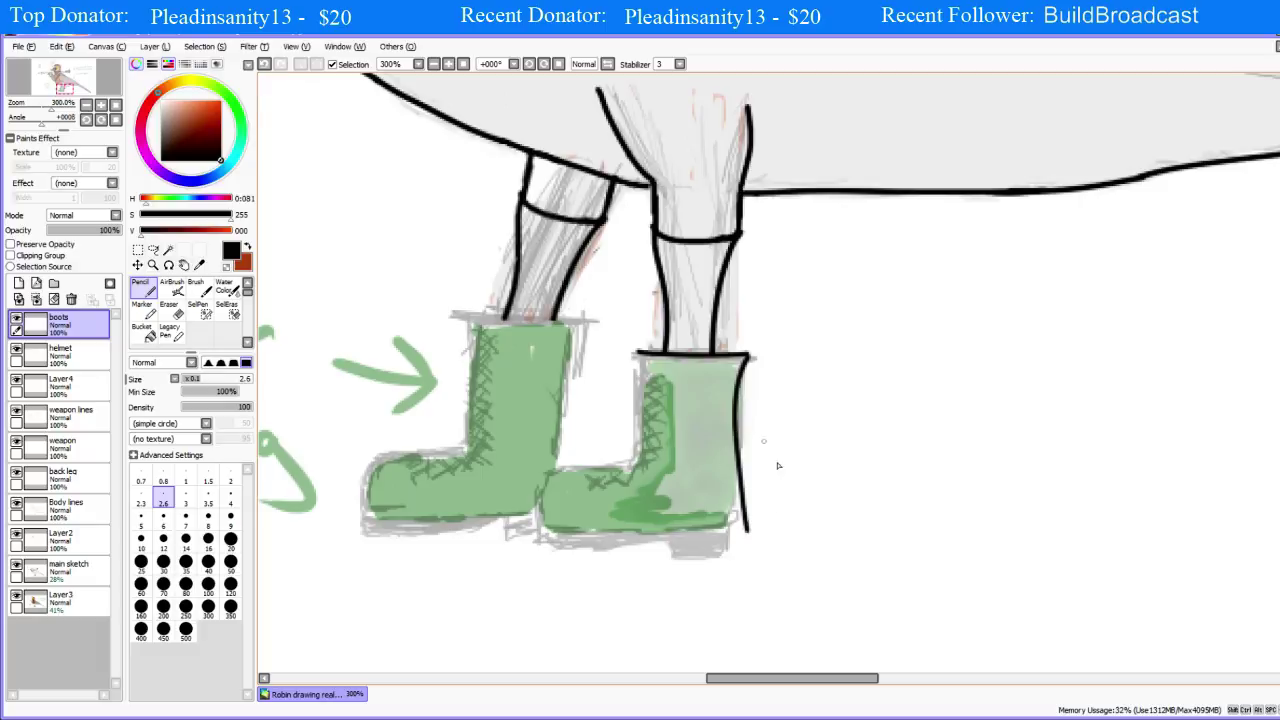
# Step: Erase the lower half of the near boot's back line with the Eraser at size 14
pyautogui.press('e')
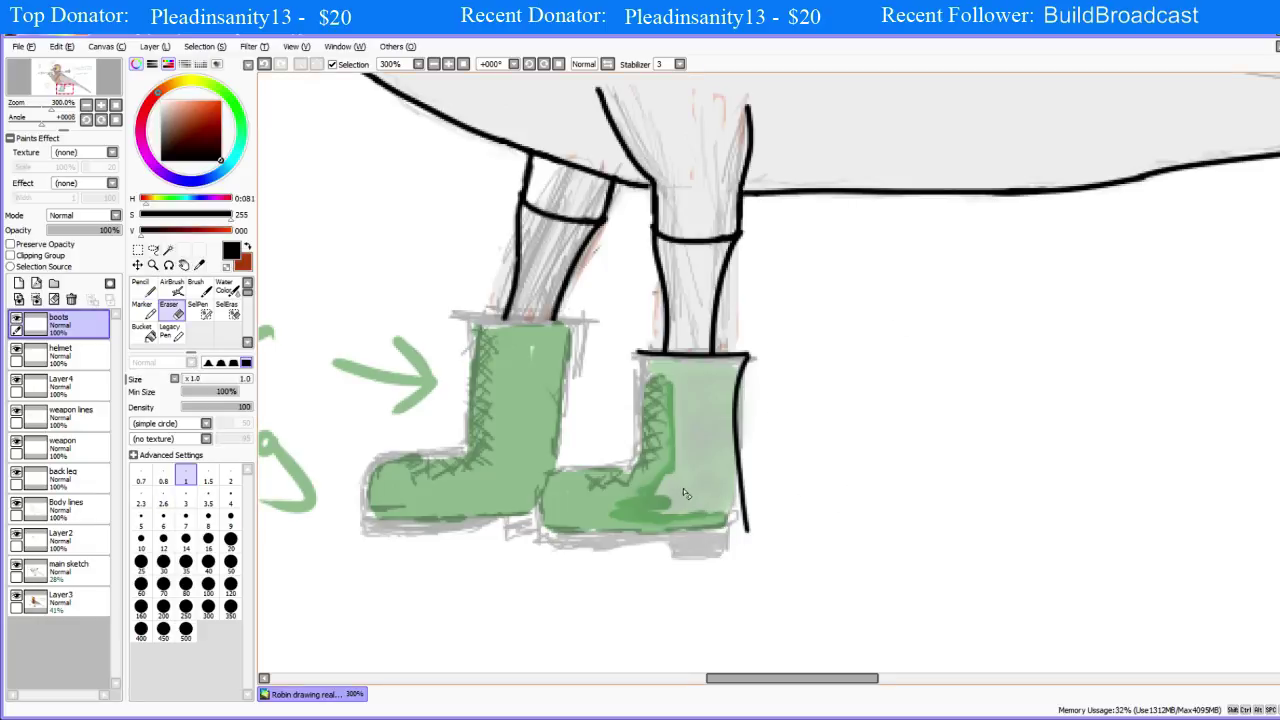
pyautogui.click(185, 520)
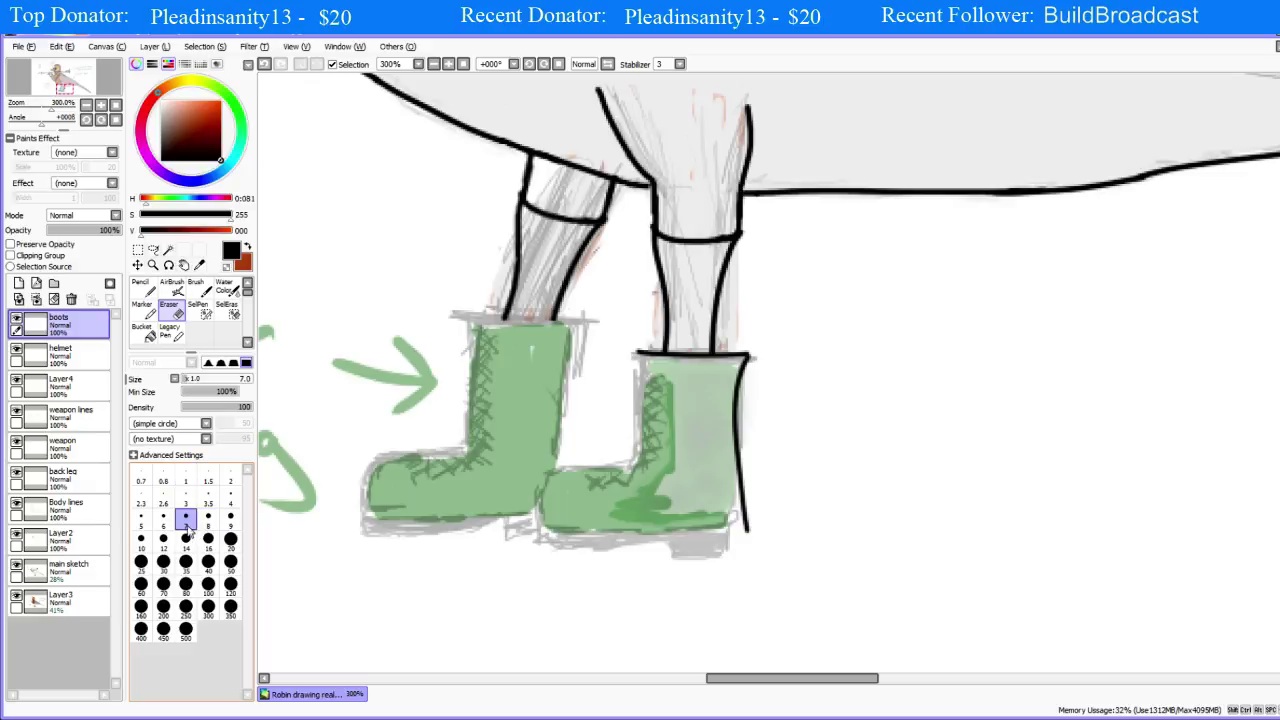
pyautogui.click(185, 541)
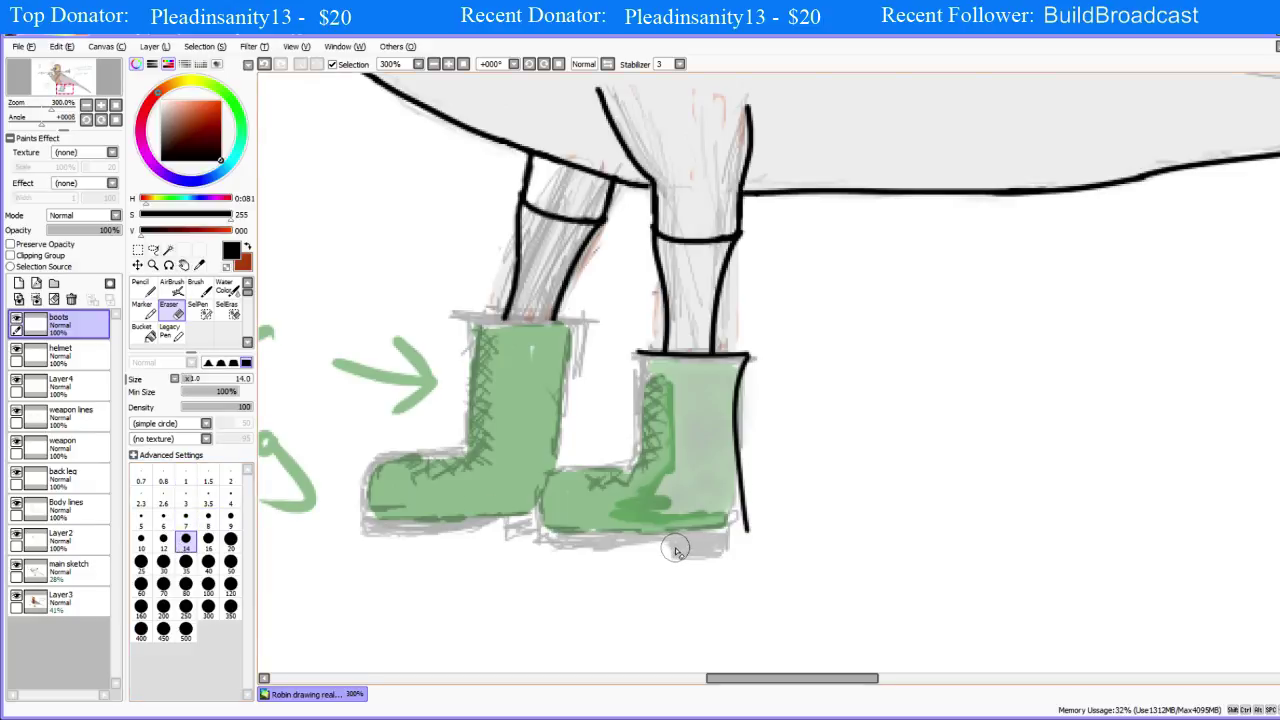
pyautogui.moveTo(765, 550); pyautogui.dragTo(740, 448)
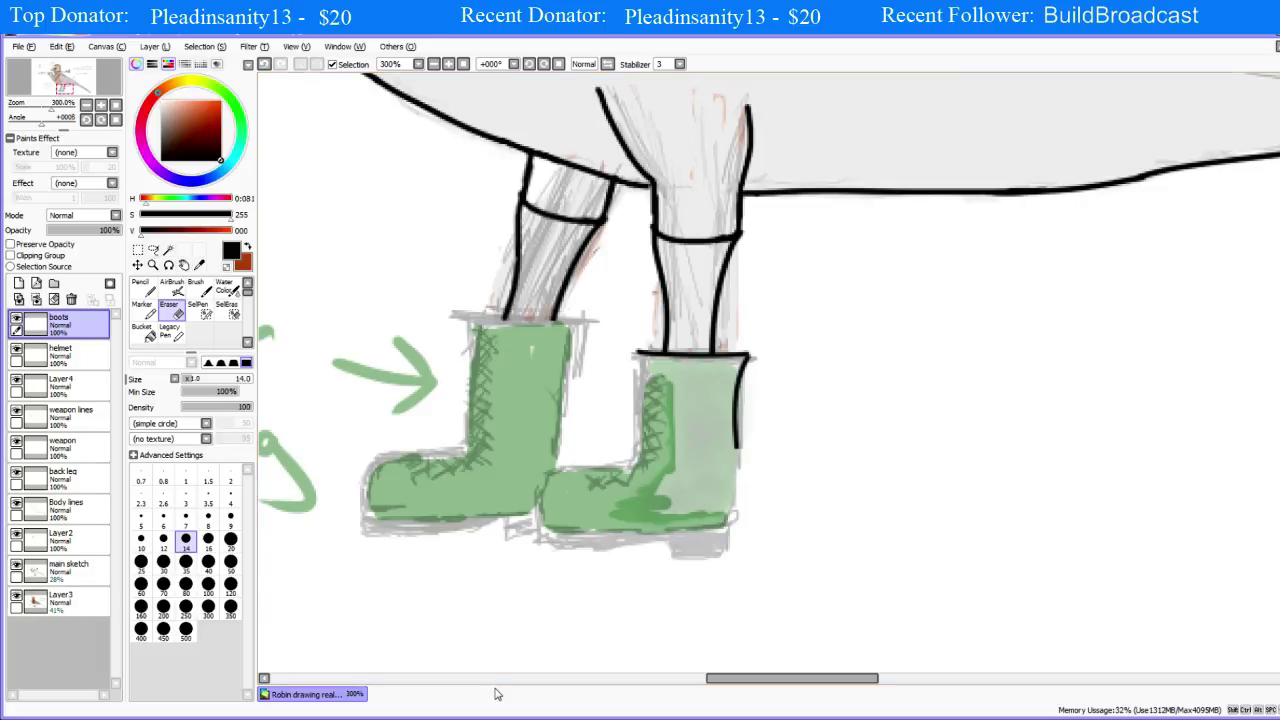
# Step: Redraw the lower back edge of the near boot down to the bottom of the heel with the size 2.6 Pencil
pyautogui.press('n')
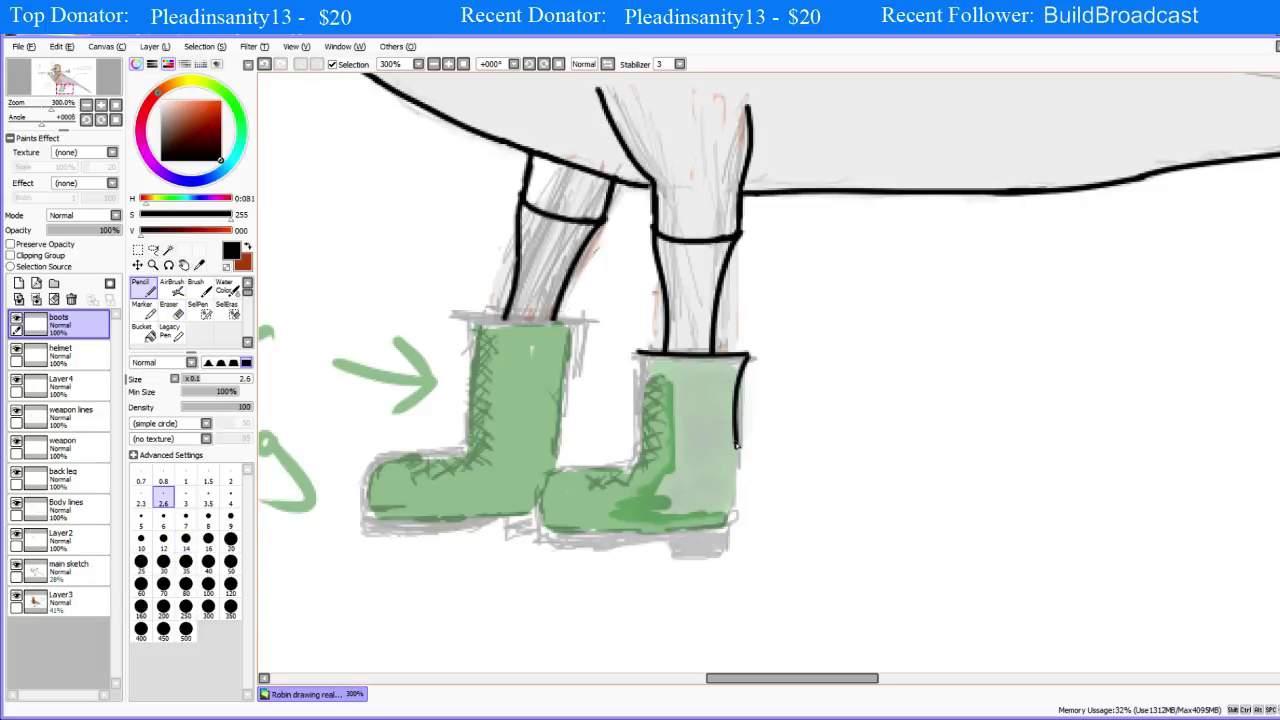
pyautogui.moveTo(738, 447)
pyautogui.mouseDown()
pyautogui.moveTo(732, 483)
pyautogui.moveTo(745, 532)
pyautogui.mouseUp()
pyautogui.hotkey('ctrl', 'z')
pyautogui.moveTo(736, 450); pyautogui.dragTo(728, 546)
pyautogui.hotkey('ctrl', 'z')
pyautogui.moveTo(737, 448); pyautogui.dragTo(736, 538)
pyautogui.hotkey('ctrl', 'z')
pyautogui.moveTo(736, 446); pyautogui.dragTo(730, 540)
pyautogui.hotkey('ctrl', 'z')
pyautogui.moveTo(739, 448); pyautogui.dragTo(735, 524)
pyautogui.hotkey('ctrl', 'z')
pyautogui.moveTo(736, 446); pyautogui.dragTo(731, 566)
pyautogui.hotkey('ctrl', 'z')
pyautogui.moveTo(736, 446); pyautogui.dragTo(731, 524)
pyautogui.hotkey('ctrl', 'z')
pyautogui.moveTo(737, 447); pyautogui.dragTo(731, 548)
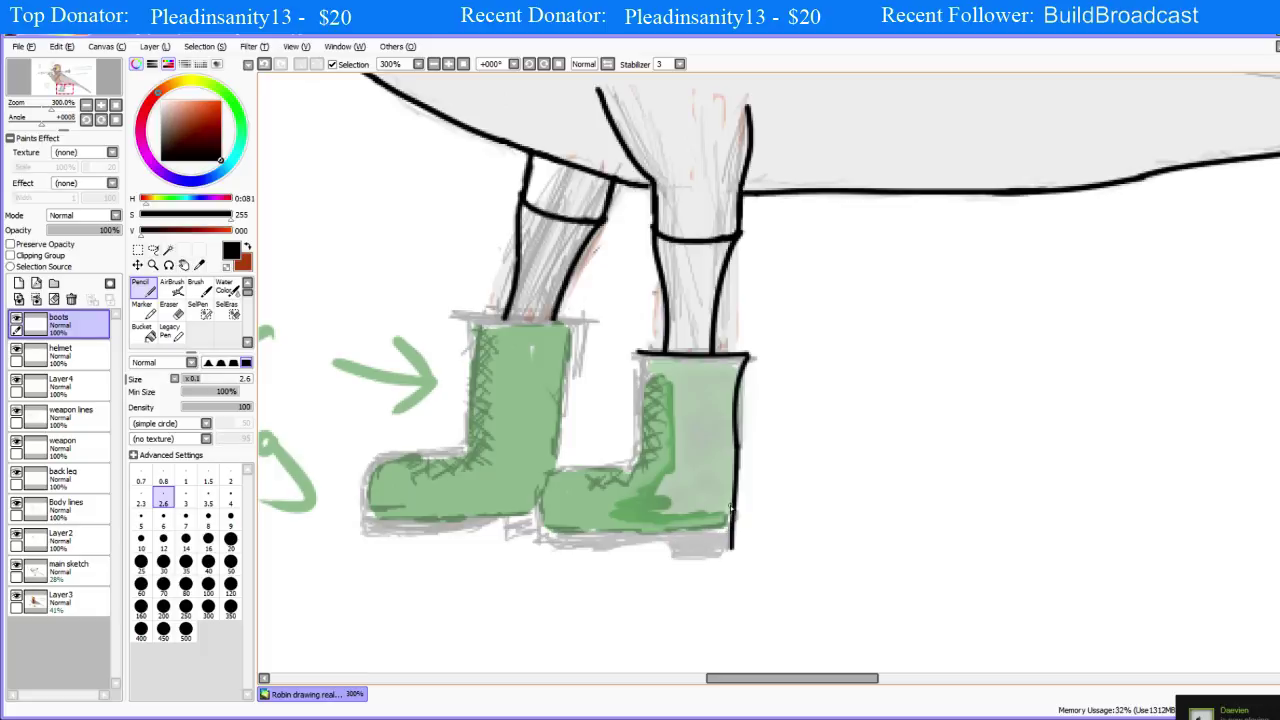
# Step: Draw a short curved line from the near boot's back edge above the heel into the start of the sole
pyautogui.moveTo(732, 501)
pyautogui.mouseDown()
pyautogui.moveTo(695, 546)
pyautogui.moveTo(660, 553)
pyautogui.moveTo(702, 535)
pyautogui.moveTo(722, 543)
pyautogui.moveTo(658, 552)
pyautogui.moveTo(662, 533)
pyautogui.moveTo(641, 541)
pyautogui.moveTo(674, 543)
pyautogui.moveTo(723, 516)
pyautogui.moveTo(640, 547)
pyautogui.moveTo(737, 512)
pyautogui.mouseUp()
pyautogui.hotkey('ctrl', 'z')
pyautogui.hotkey('ctrl', 'z')
pyautogui.hotkey('ctrl', 'z')
pyautogui.hotkey('ctrl', 'z')
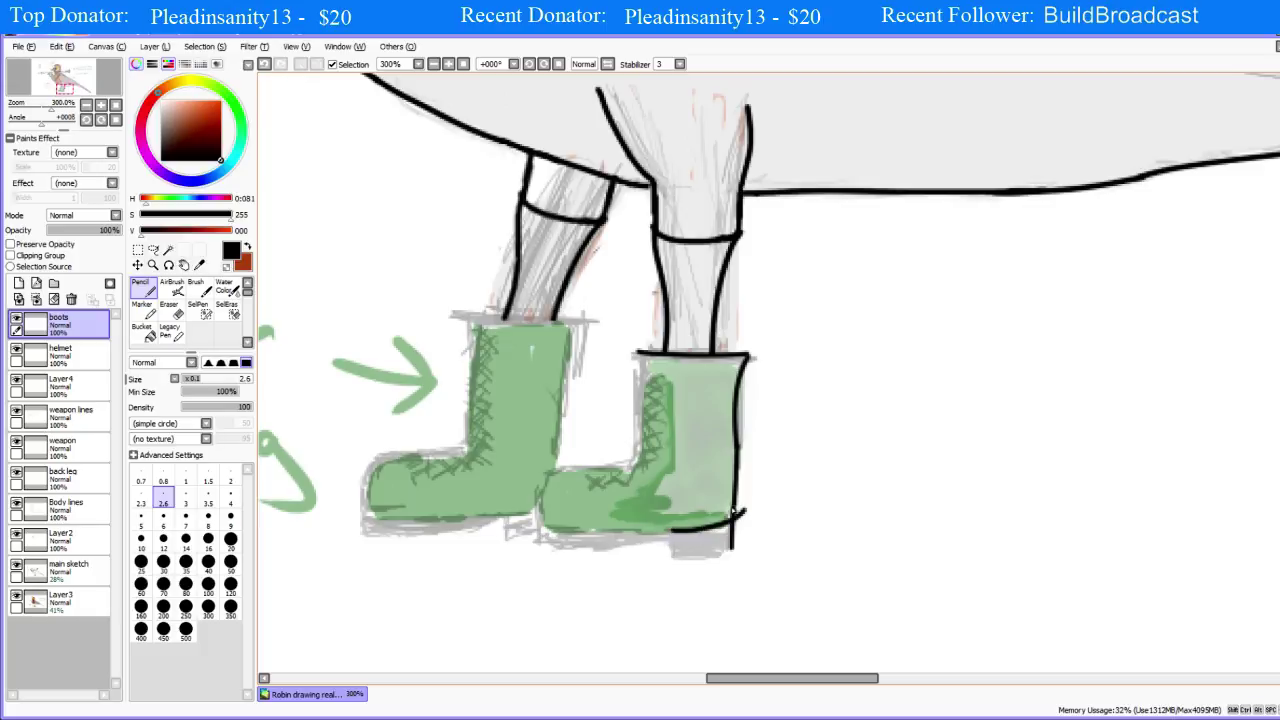
pyautogui.hotkey('ctrl', 'z')
# Step: Extend the upper sole line of the near boot from the heel curve forward to the toe
pyautogui.moveTo(682, 536)
pyautogui.mouseDown()
pyautogui.moveTo(742, 512)
pyautogui.moveTo(604, 540)
pyautogui.mouseUp()
pyautogui.hotkey('ctrl', 'z')
pyautogui.hotkey('ctrl', 'z')
pyautogui.moveTo(694, 530); pyautogui.dragTo(567, 537)
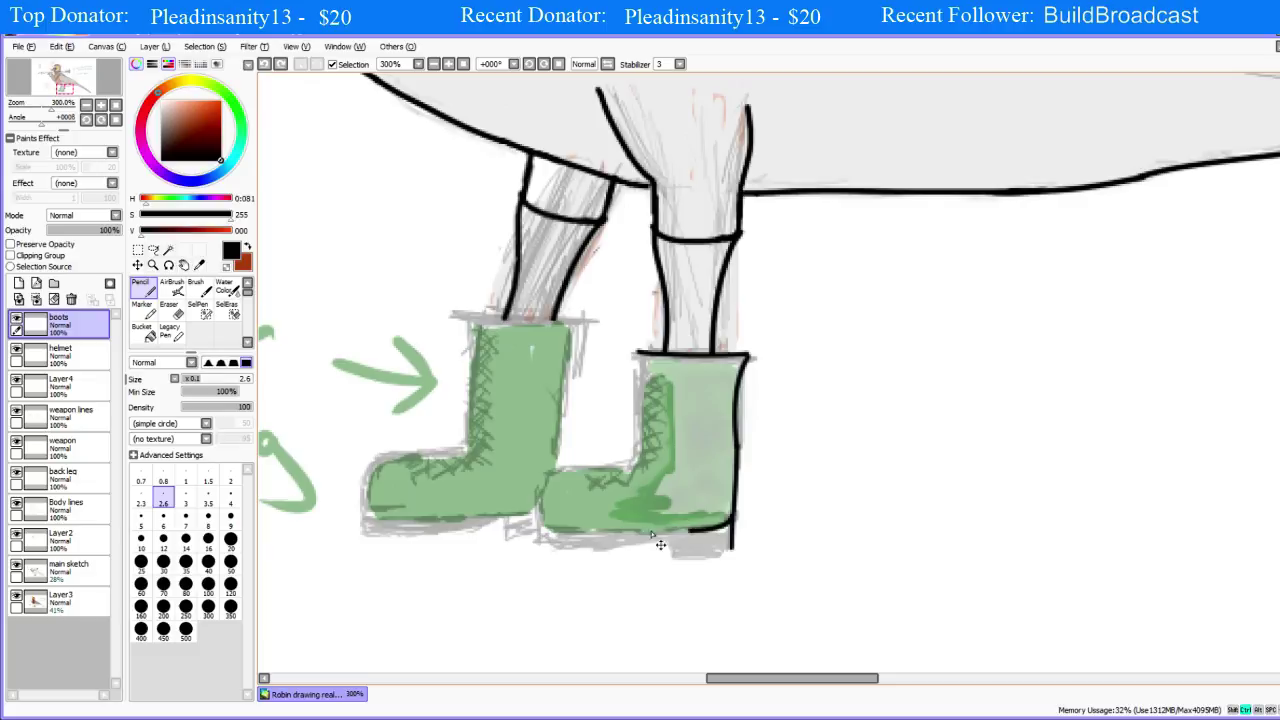
pyautogui.hotkey('ctrl', 'z')
pyautogui.moveTo(690, 532); pyautogui.dragTo(528, 534)
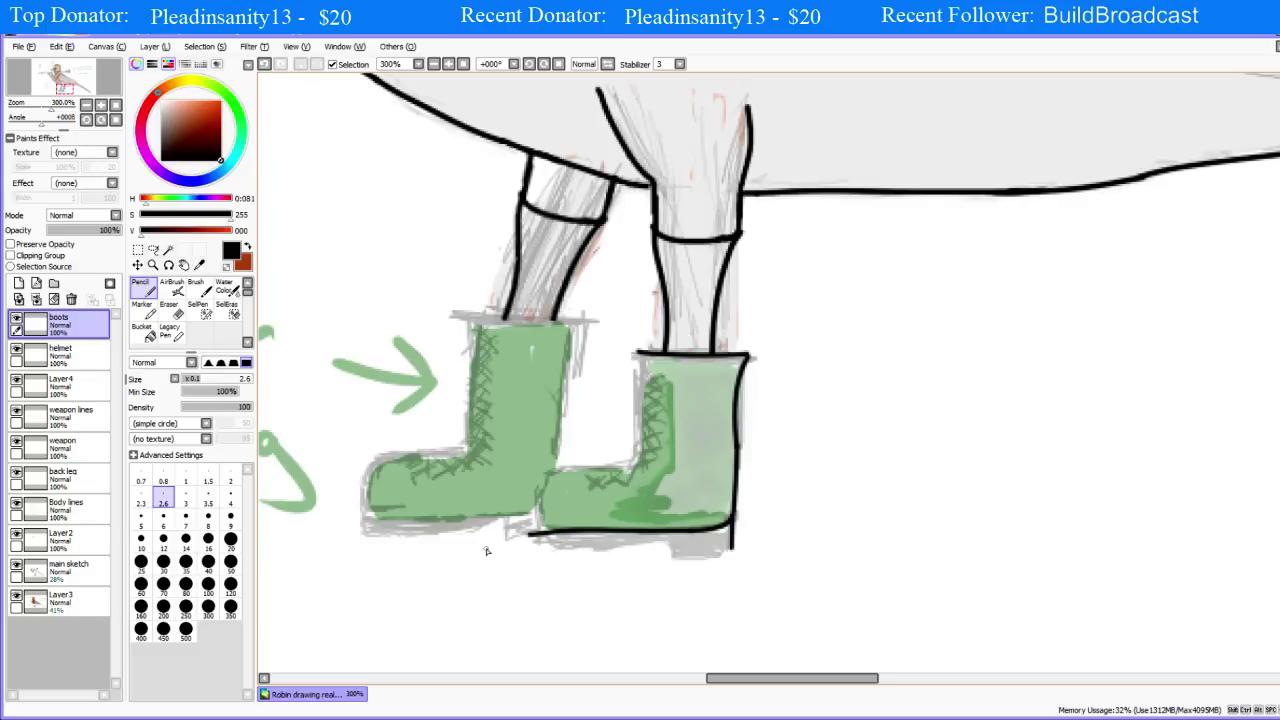
# Step: Trim the toe end of the near boot's upper sole line and draw the heel's underside and the lower sole line forward to the toe
pyautogui.press('e')
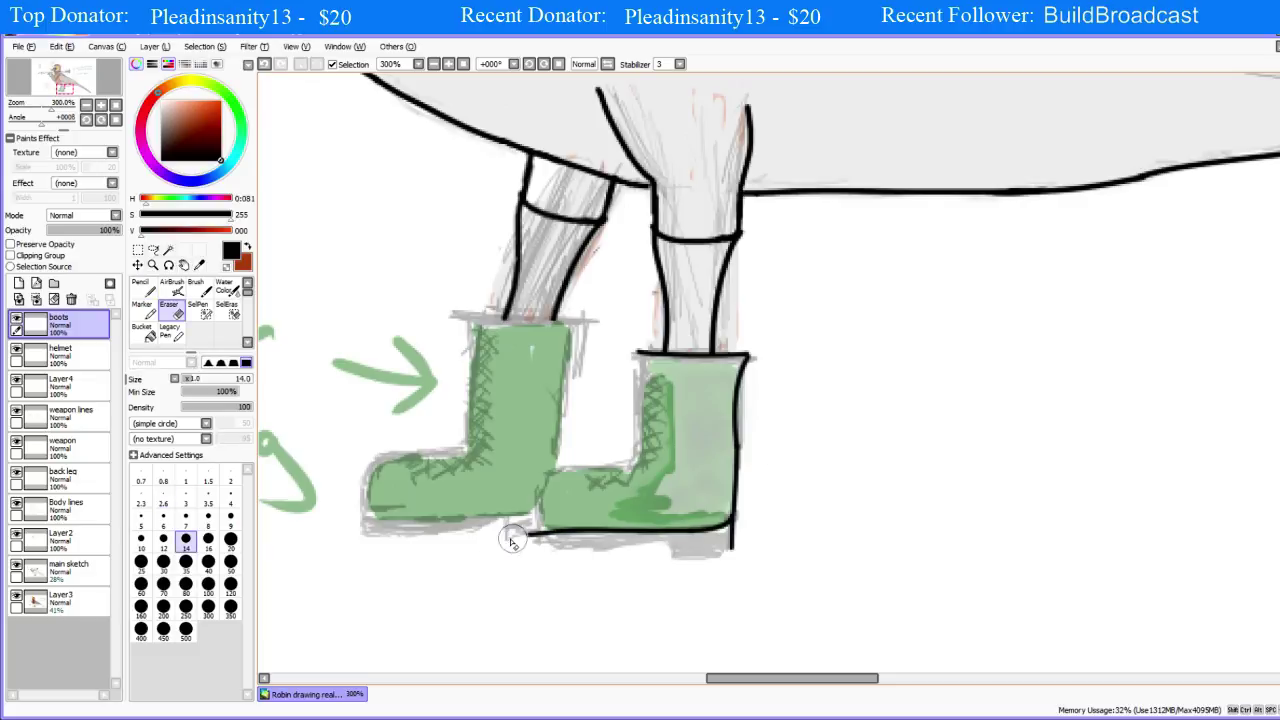
pyautogui.moveTo(510, 536); pyautogui.dragTo(546, 552)
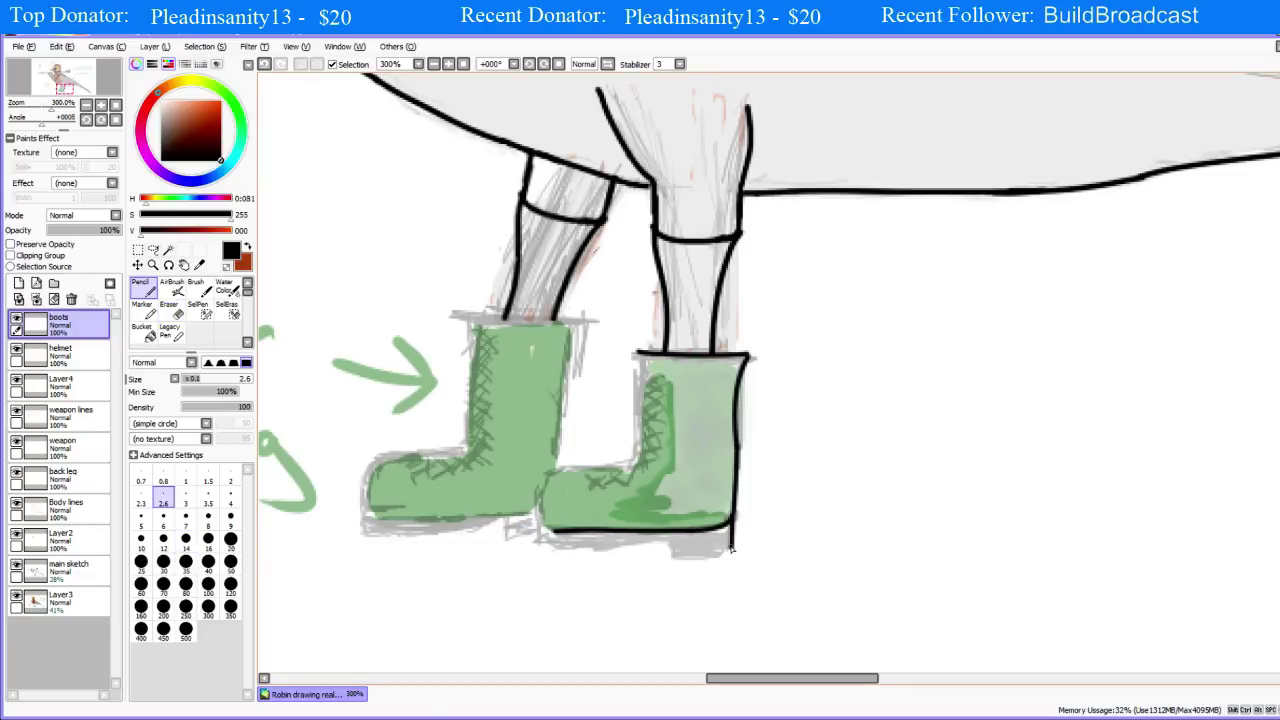
pyautogui.moveTo(729, 542); pyautogui.dragTo(673, 551)
pyautogui.moveTo(670, 553)
pyautogui.mouseDown()
pyautogui.moveTo(667, 540)
pyautogui.moveTo(528, 551)
pyautogui.mouseUp()
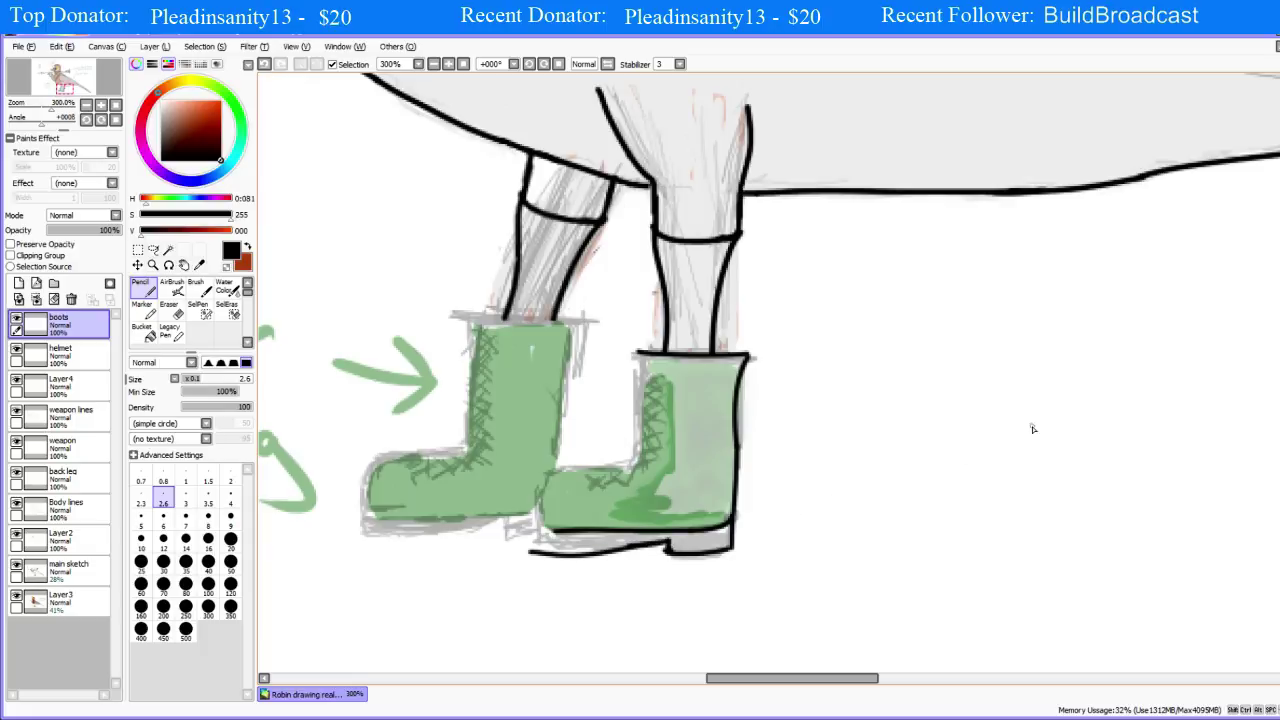
pyautogui.hotkey('ctrl', 'z')
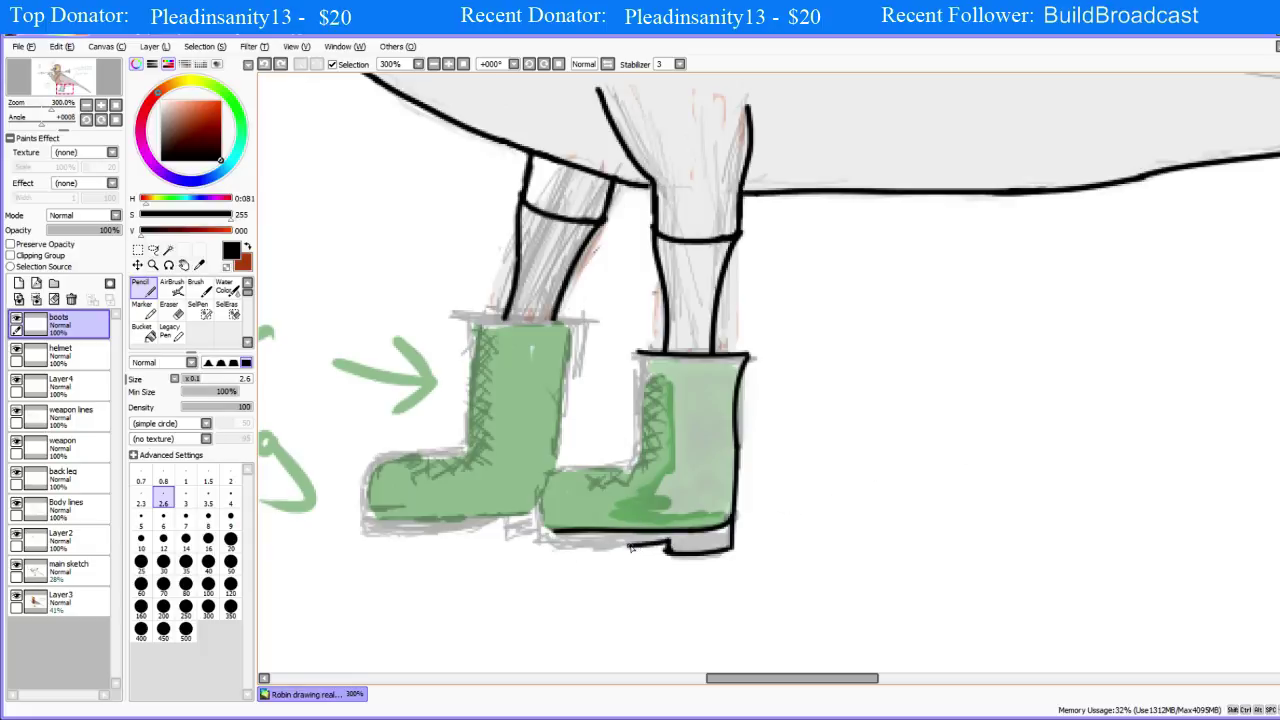
pyautogui.moveTo(631, 547); pyautogui.dragTo(550, 545)
pyautogui.hotkey('ctrl', 'z')
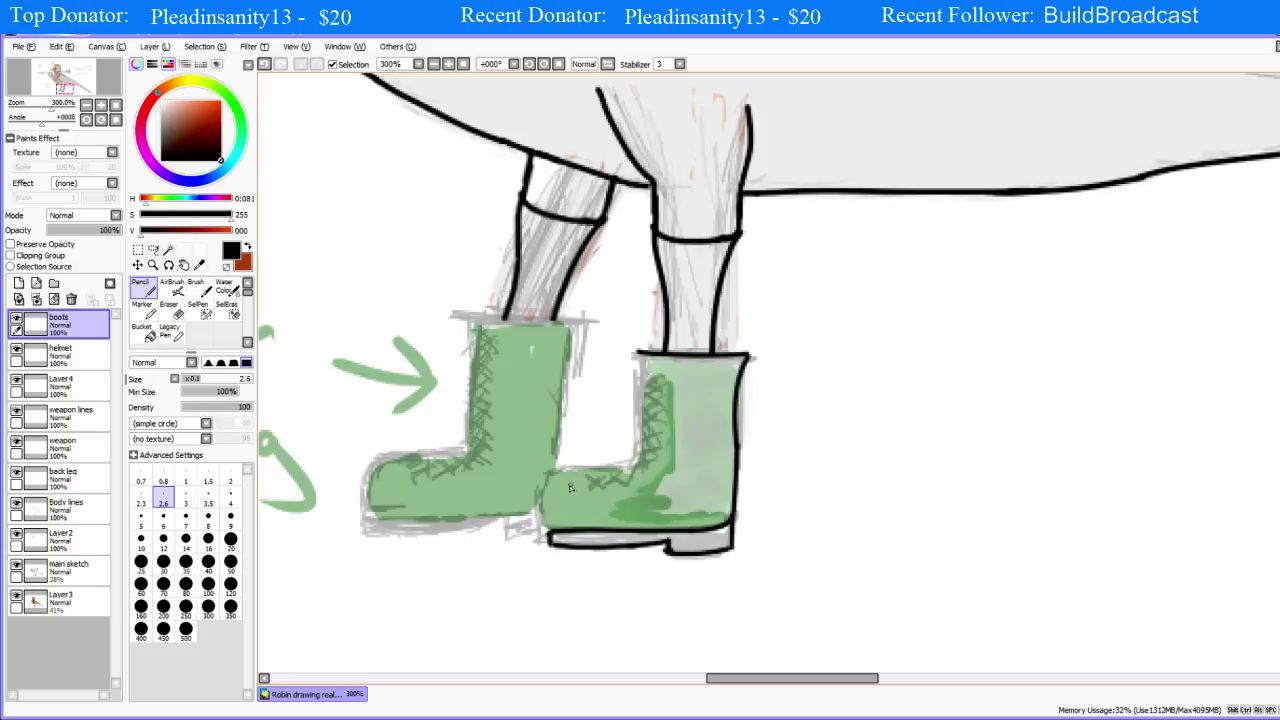
# Step: Draw the near boot's rounded toe cap with the size 2.6 Pencil, curving from the sole up and over the toe
pyautogui.moveTo(553, 530)
pyautogui.mouseDown()
pyautogui.moveTo(518, 494)
pyautogui.moveTo(551, 531)
pyautogui.moveTo(540, 487)
pyautogui.moveTo(565, 538)
pyautogui.moveTo(528, 494)
pyautogui.moveTo(536, 504)
pyautogui.moveTo(566, 459)
pyautogui.mouseUp()
pyautogui.hotkey('ctrl', 'z')
pyautogui.hotkey('ctrl', 'z')
pyautogui.hotkey('ctrl', 'z')
pyautogui.hotkey('ctrl', 'z')
pyautogui.hotkey('ctrl', 'z')
pyautogui.moveTo(538, 508)
pyautogui.mouseDown()
pyautogui.moveTo(565, 463)
pyautogui.moveTo(528, 486)
pyautogui.moveTo(648, 466)
pyautogui.mouseUp()
pyautogui.hotkey('ctrl', 'z')
pyautogui.hotkey('ctrl', 'z')
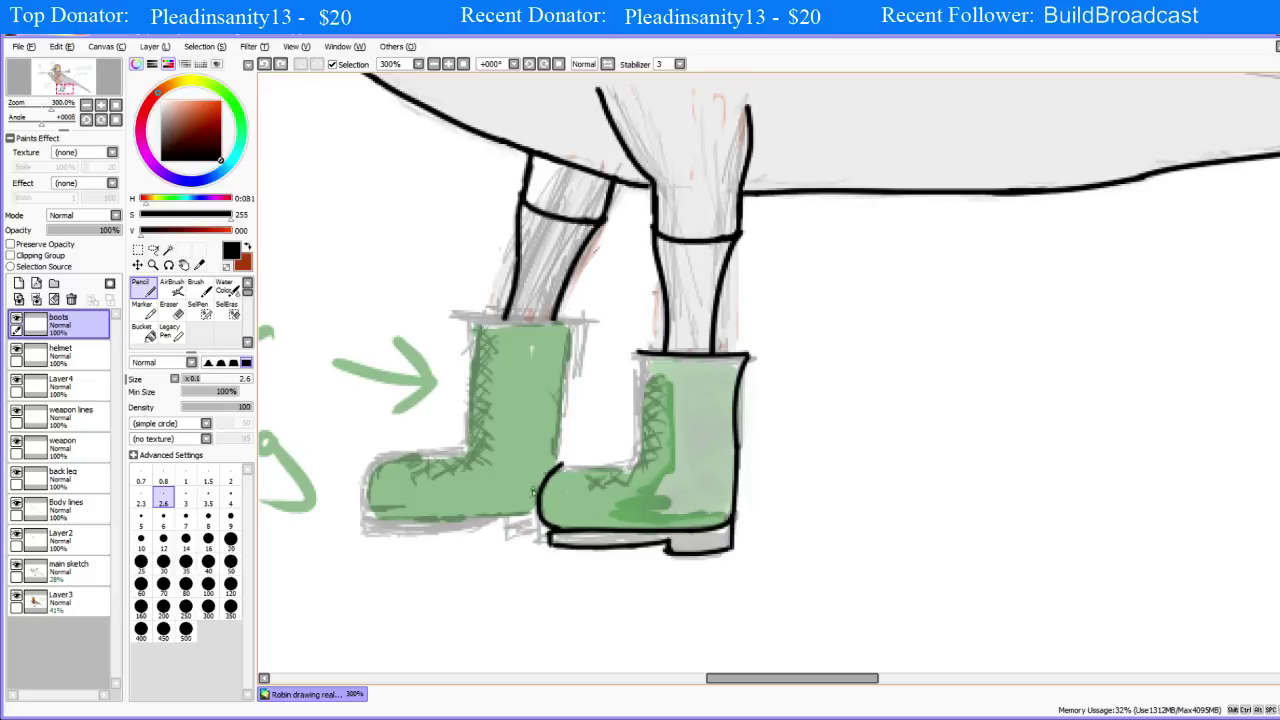
pyautogui.hotkey('ctrl', 'z')
pyautogui.moveTo(538, 503)
pyautogui.mouseDown()
pyautogui.moveTo(578, 467)
pyautogui.moveTo(554, 475)
pyautogui.moveTo(586, 462)
pyautogui.mouseUp()
pyautogui.hotkey('ctrl', 'z')
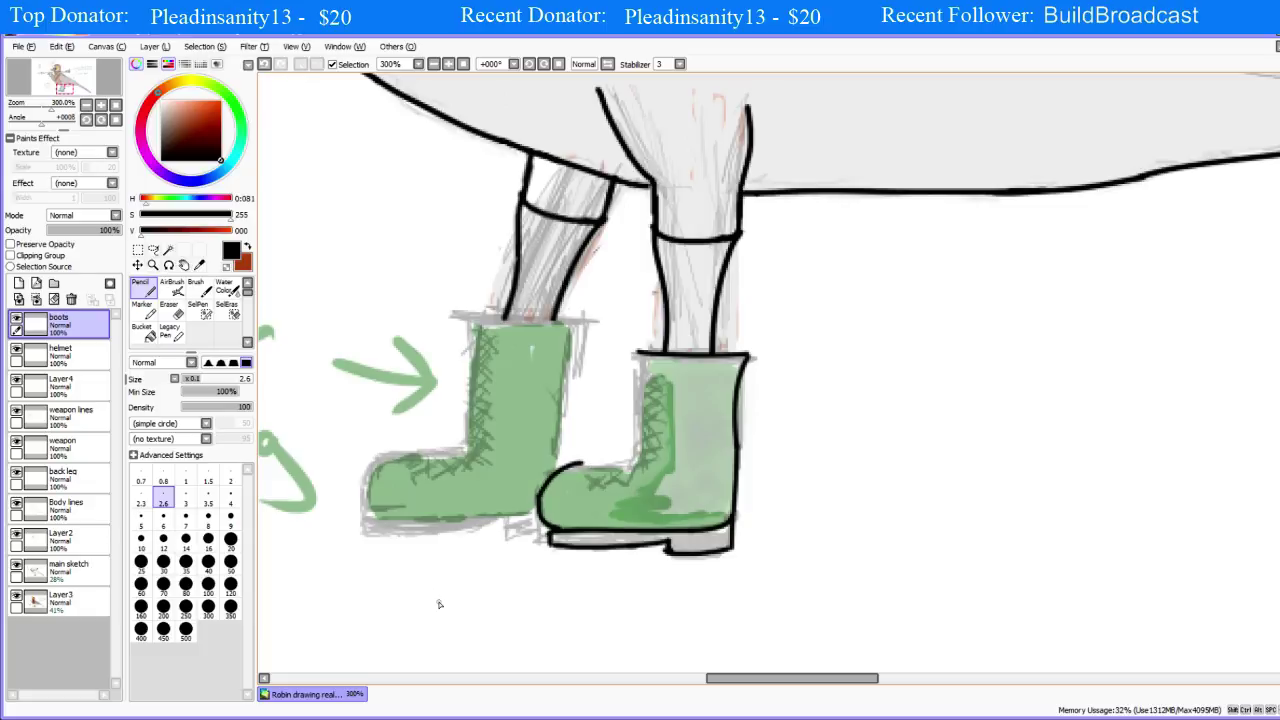
# Step: Erase the upper end of the toe curve and draw the top of the near boot's foot back toward the ankle
pyautogui.press('e')
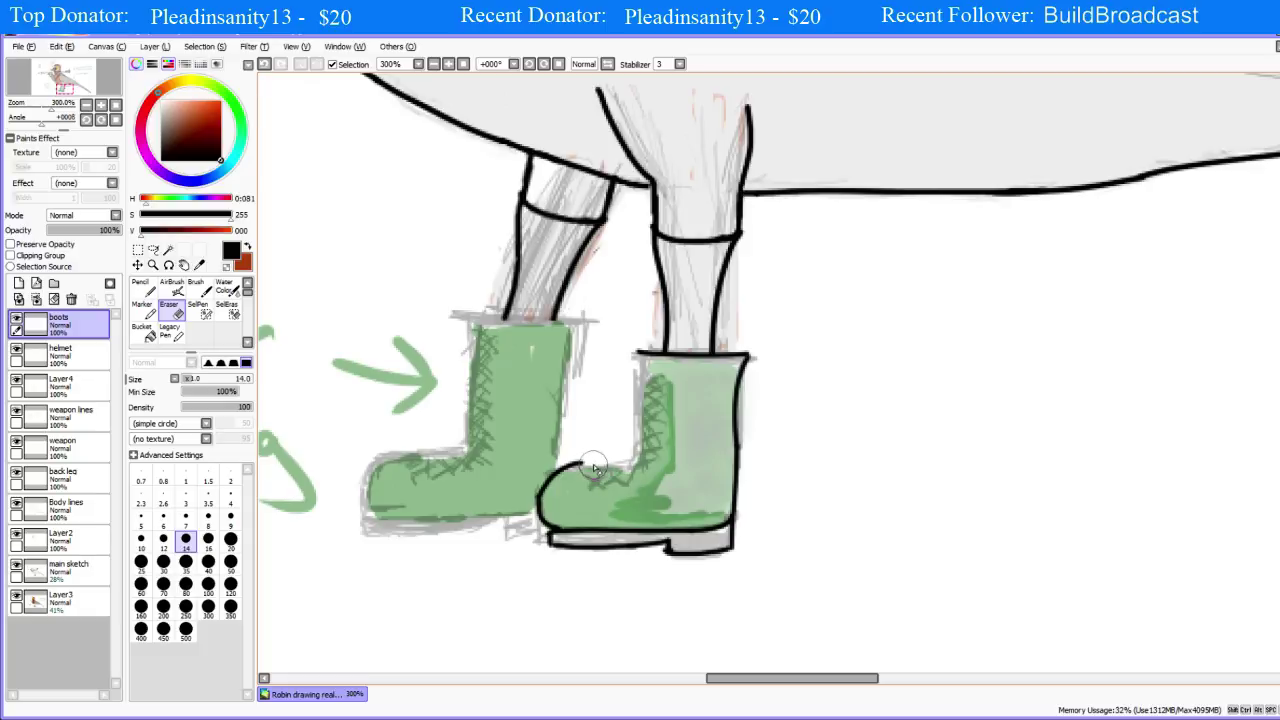
pyautogui.moveTo(583, 462); pyautogui.dragTo(577, 465)
pyautogui.press('n')
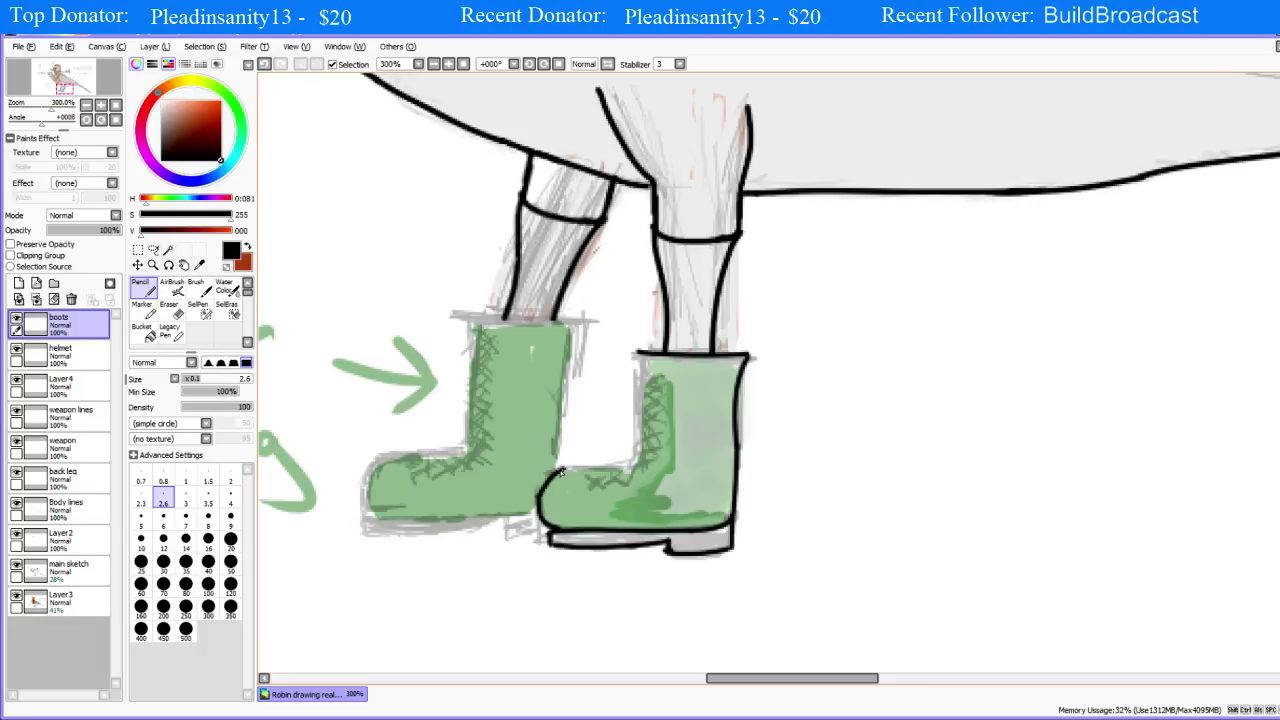
pyautogui.moveTo(558, 470); pyautogui.dragTo(638, 466)
pyautogui.hotkey('ctrl', 'z')
pyautogui.moveTo(560, 469); pyautogui.dragTo(622, 470)
pyautogui.moveTo(602, 468)
pyautogui.mouseDown()
pyautogui.moveTo(640, 465)
pyautogui.moveTo(646, 437)
pyautogui.moveTo(636, 464)
pyautogui.mouseUp()
pyautogui.hotkey('ctrl', 'z')
# Step: Draw the near boot's front shaft edge as a curved line from the rim down to the ankle
pyautogui.moveTo(637, 354); pyautogui.dragTo(640, 425)
pyautogui.hotkey('ctrl', 'z')
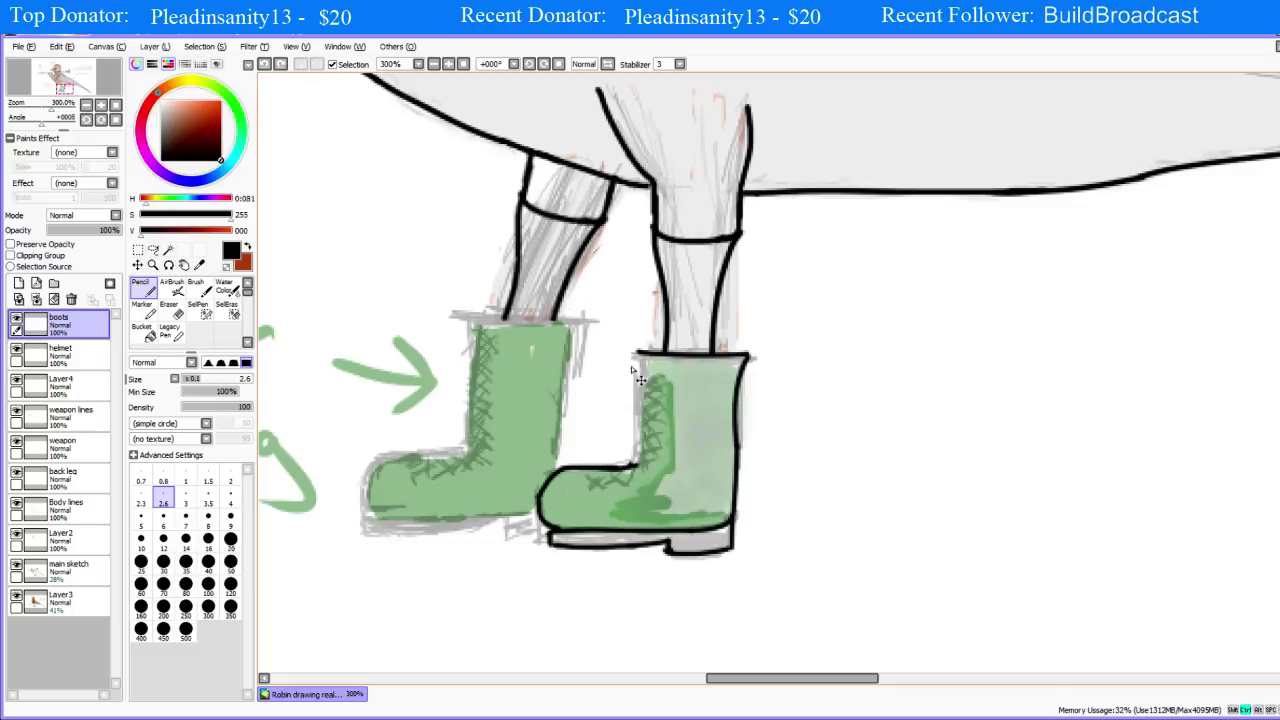
pyautogui.moveTo(636, 354); pyautogui.dragTo(641, 440)
pyautogui.hotkey('ctrl', 'z')
pyautogui.moveTo(636, 353); pyautogui.dragTo(641, 460)
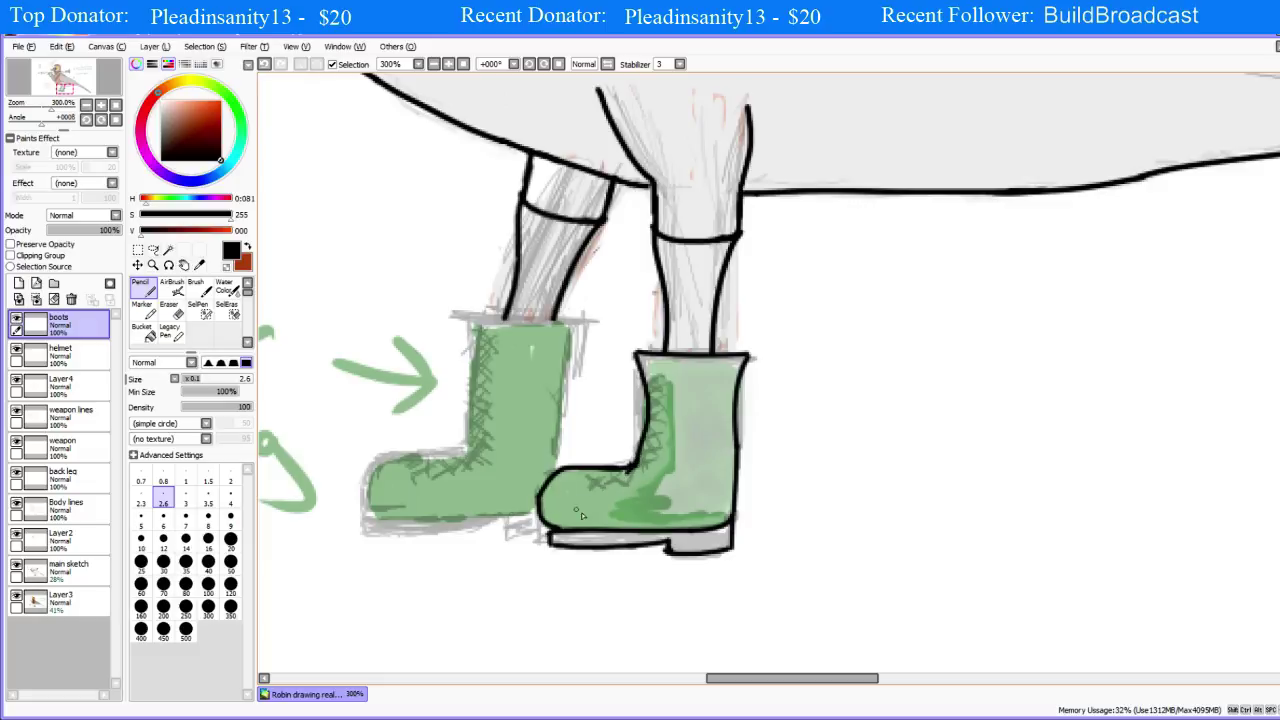
# Step: Erase the lower part of the near boot's front shaft edge near the ankle with the Eraser at size 14
pyautogui.press('e')
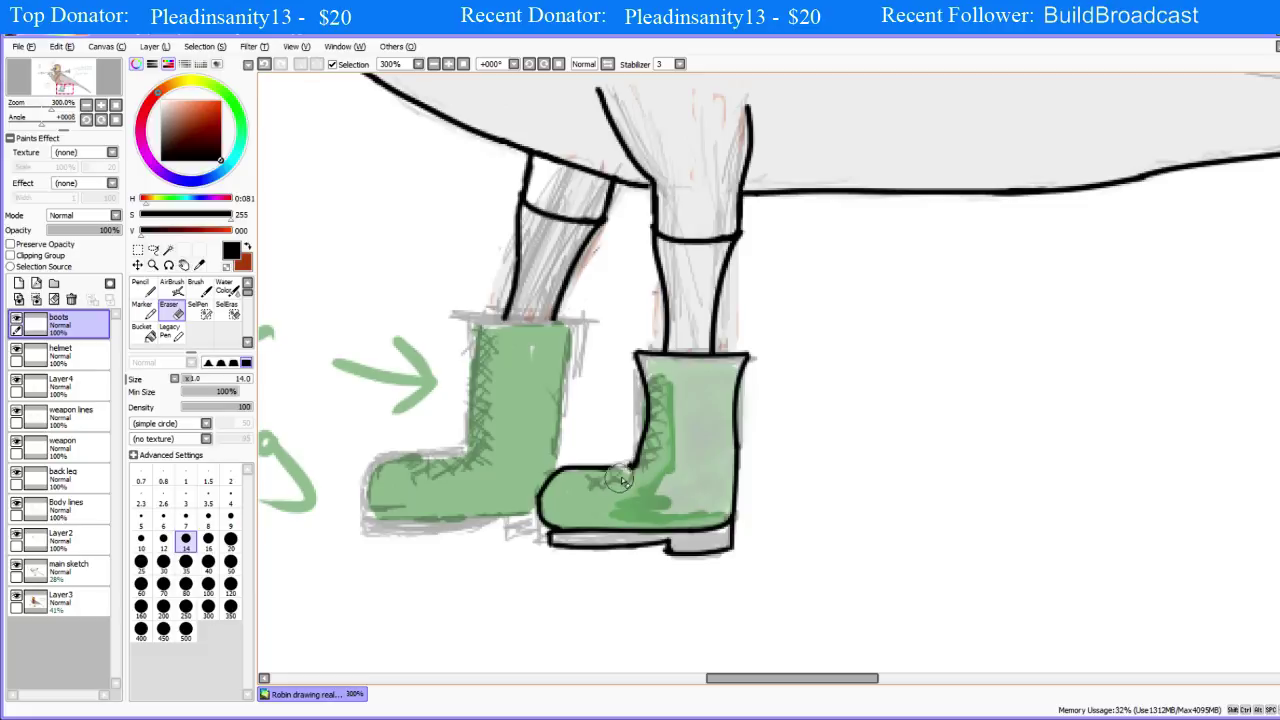
pyautogui.press('n')
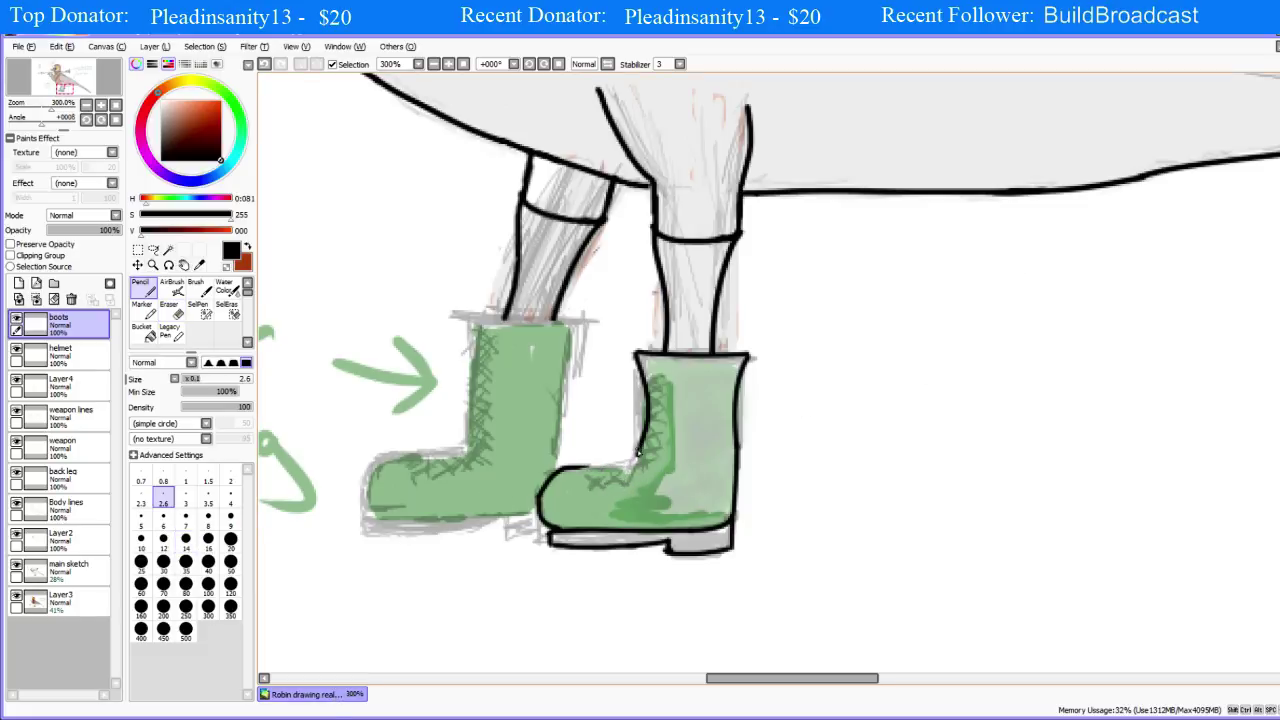
pyautogui.press('e')
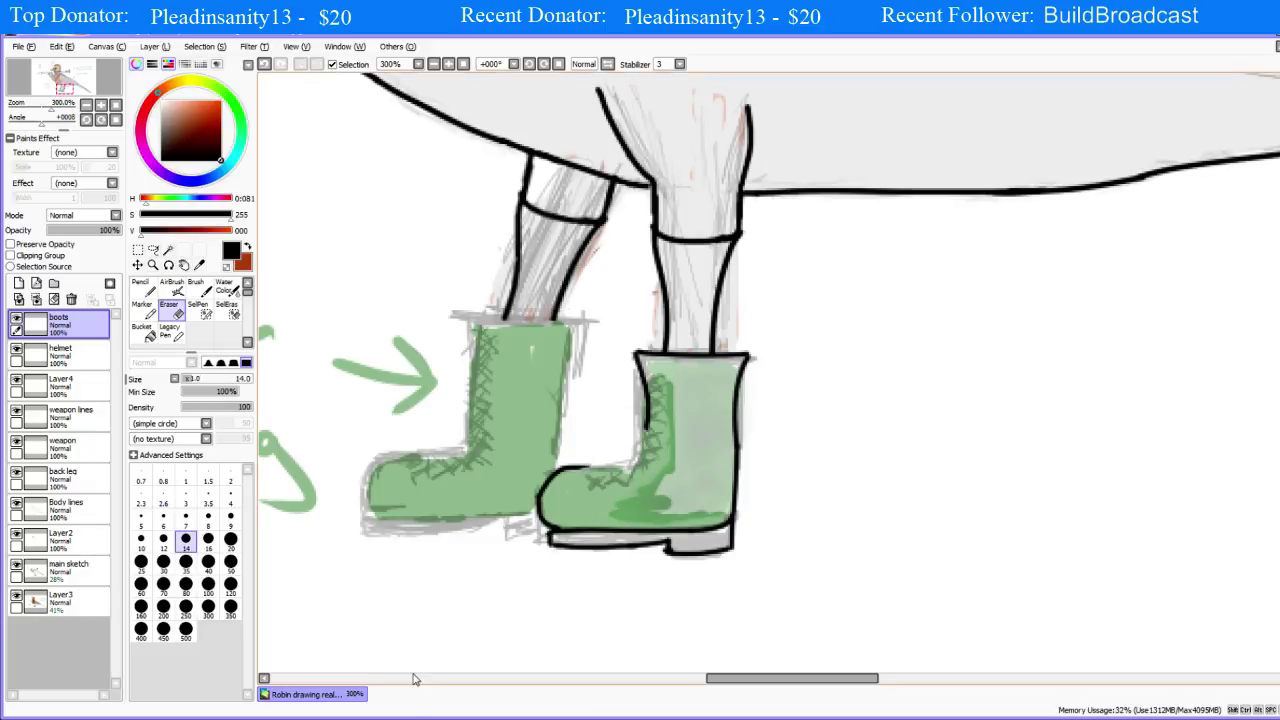
pyautogui.press('n')
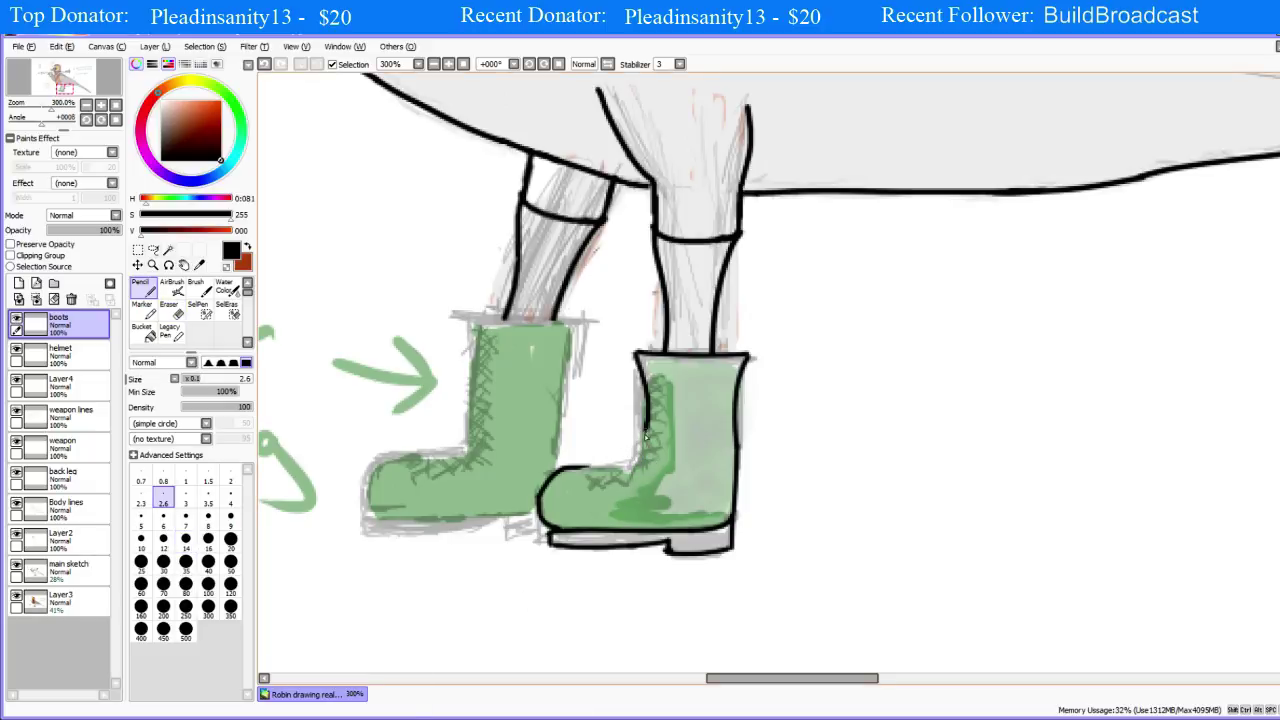
# Step: Redraw the near boot's ankle curve from the shaft's front edge down into the foot
pyautogui.moveTo(645, 437); pyautogui.dragTo(587, 493)
pyautogui.hotkey('ctrl', 'z')
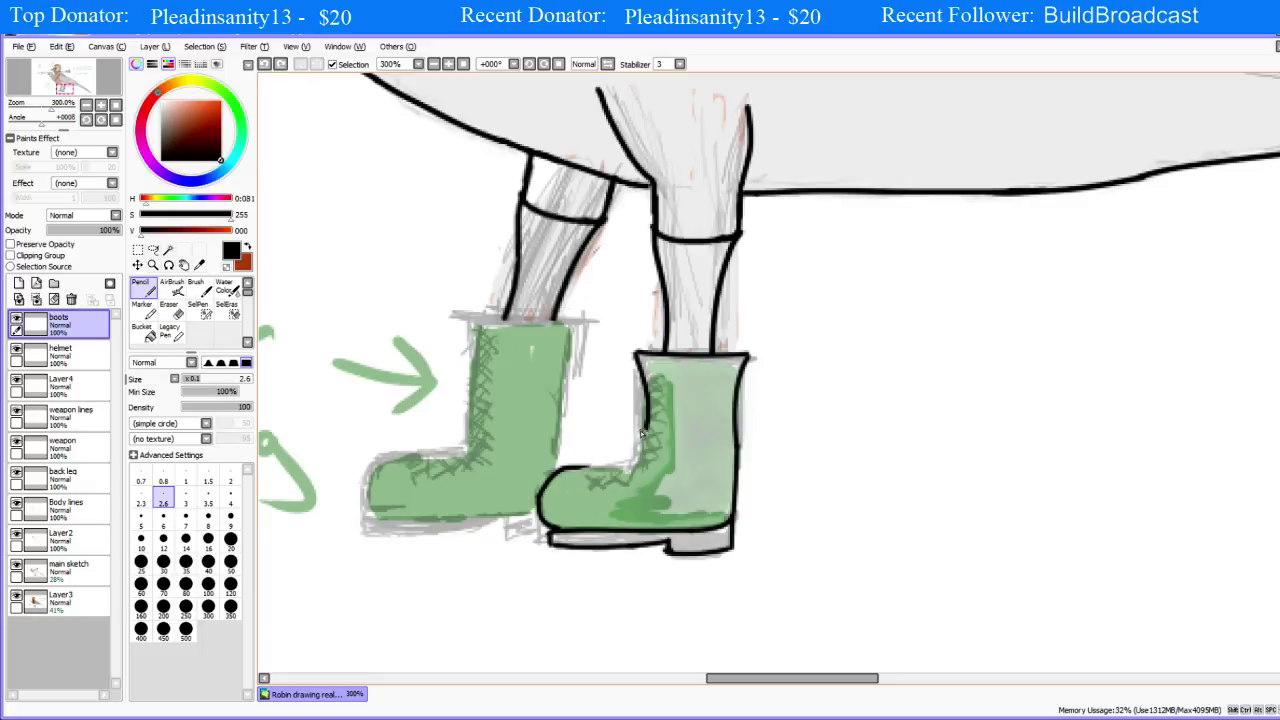
pyautogui.moveTo(646, 428)
pyautogui.mouseDown()
pyautogui.moveTo(633, 462)
pyautogui.moveTo(611, 470)
pyautogui.mouseUp()
pyautogui.hotkey('ctrl', 'z')
pyautogui.moveTo(646, 426); pyautogui.dragTo(606, 470)
pyautogui.hotkey('ctrl', 'z')
pyautogui.moveTo(647, 424)
pyautogui.mouseDown()
pyautogui.moveTo(632, 462)
pyautogui.moveTo(606, 484)
pyautogui.mouseUp()
pyautogui.hotkey('ctrl', 'z')
pyautogui.moveTo(646, 426); pyautogui.dragTo(614, 481)
# Step: Redraw the rear part of the near boot's top-of-foot line to meet the ankle curve, and tidy the join
pyautogui.moveTo(626, 474)
pyautogui.mouseDown()
pyautogui.moveTo(618, 509)
pyautogui.moveTo(581, 468)
pyautogui.moveTo(621, 474)
pyautogui.moveTo(552, 467)
pyautogui.mouseUp()
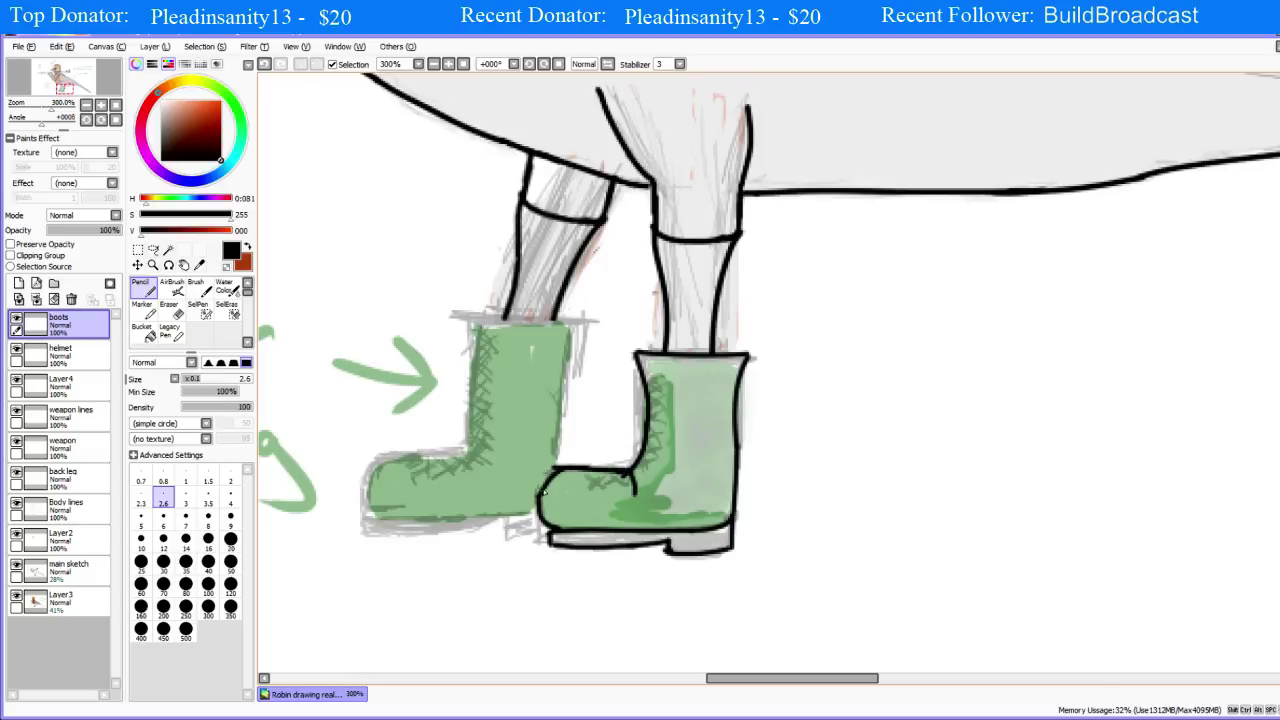
pyautogui.hotkey('ctrl', 'z')
pyautogui.moveTo(584, 467); pyautogui.dragTo(626, 472)
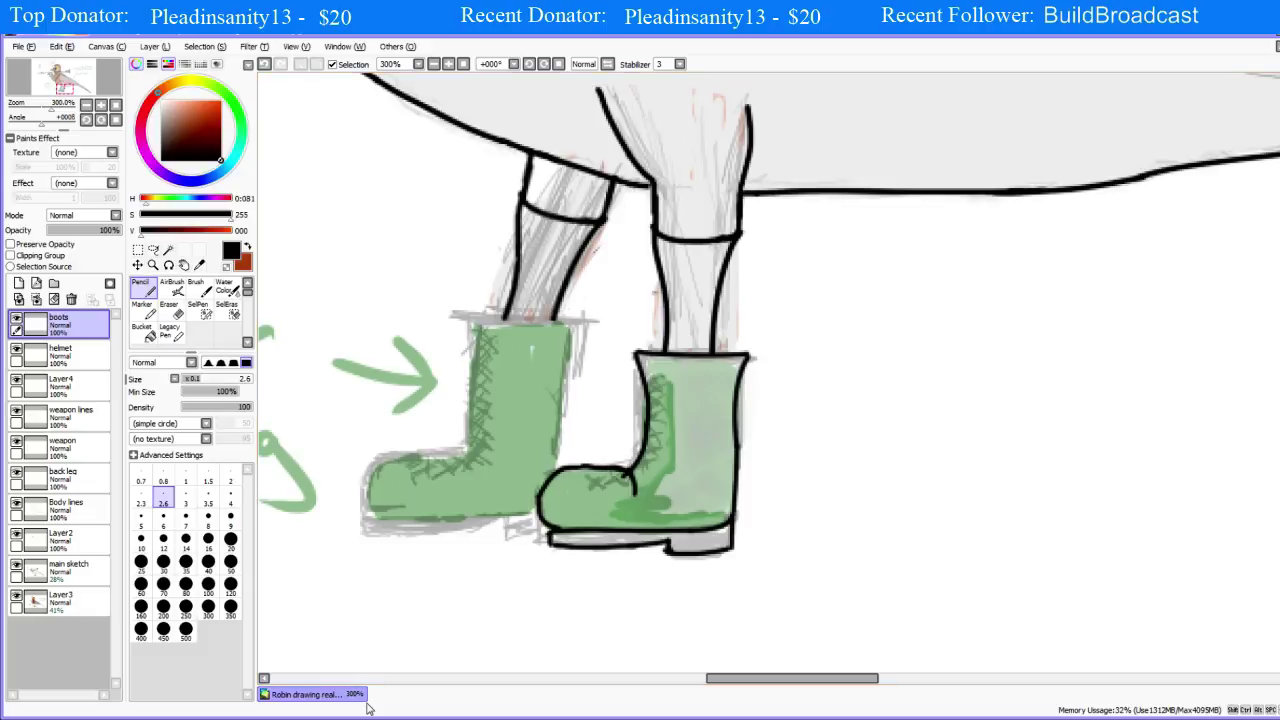
pyautogui.press('e')
pyautogui.press('n')
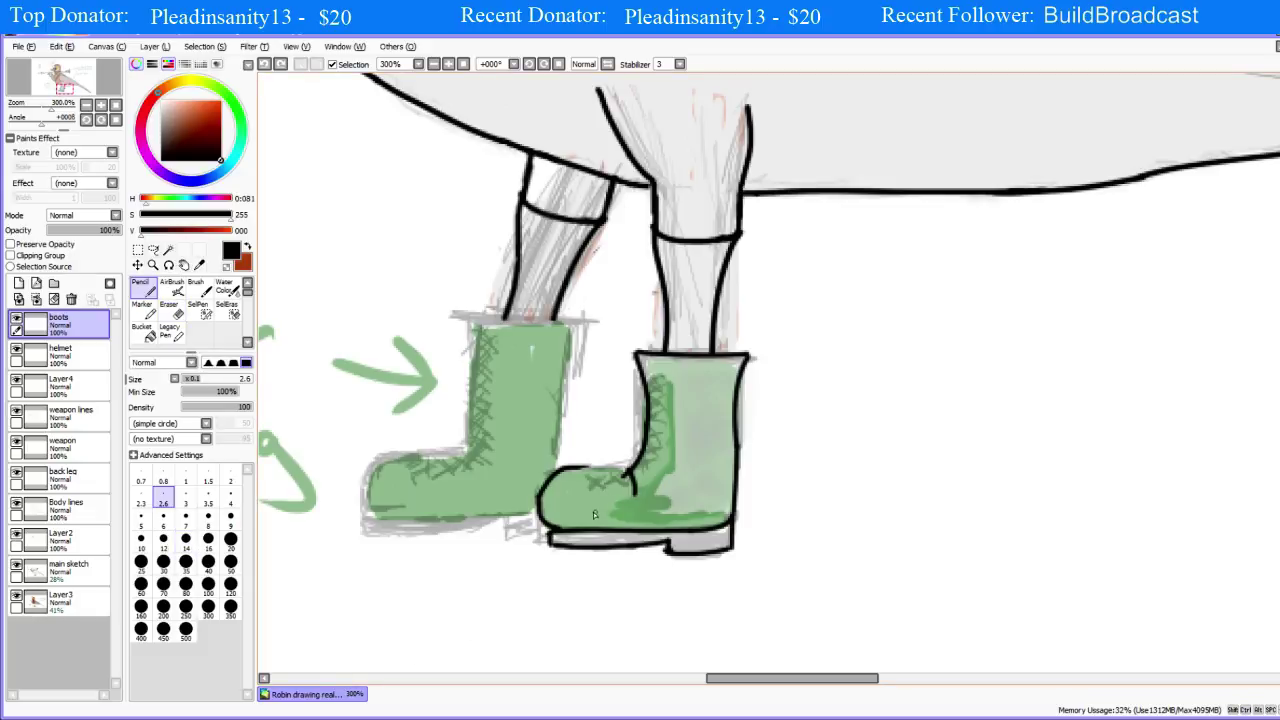
# Step: Redraw the end of the ankle curve as a short crease slanting forward onto the foot, and erase its old downward tail
pyautogui.moveTo(643, 475)
pyautogui.mouseDown()
pyautogui.moveTo(655, 486)
pyautogui.moveTo(550, 480)
pyautogui.mouseUp()
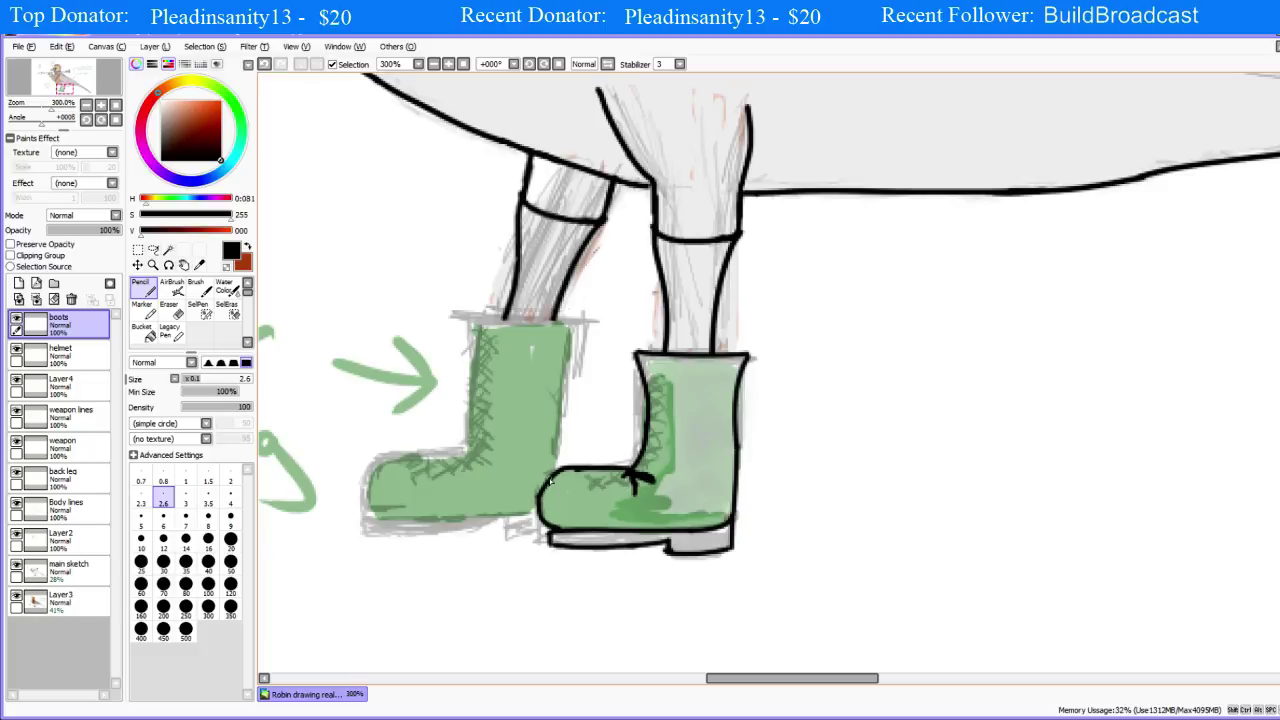
pyautogui.hotkey('ctrl', 'z')
pyautogui.moveTo(630, 470); pyautogui.dragTo(556, 475)
pyautogui.hotkey('ctrl', 'z')
pyautogui.moveTo(637, 458); pyautogui.dragTo(545, 486)
pyautogui.hotkey('ctrl', 'z')
pyautogui.hotkey('ctrl', 'z')
pyautogui.hotkey('ctrl', 'z')
pyautogui.moveTo(627, 472); pyautogui.dragTo(536, 484)
pyautogui.hotkey('ctrl', 'z')
pyautogui.moveTo(628, 470); pyautogui.dragTo(542, 482)
pyautogui.hotkey('ctrl', 'z')
pyautogui.moveTo(627, 470); pyautogui.dragTo(537, 486)
pyautogui.press('e')
pyautogui.moveTo(656, 482); pyautogui.dragTo(629, 487)
# Step: Erase the front end of the near boot's sole and redraw it to line up with the toe cap, trimming the overhang
pyautogui.press('n')
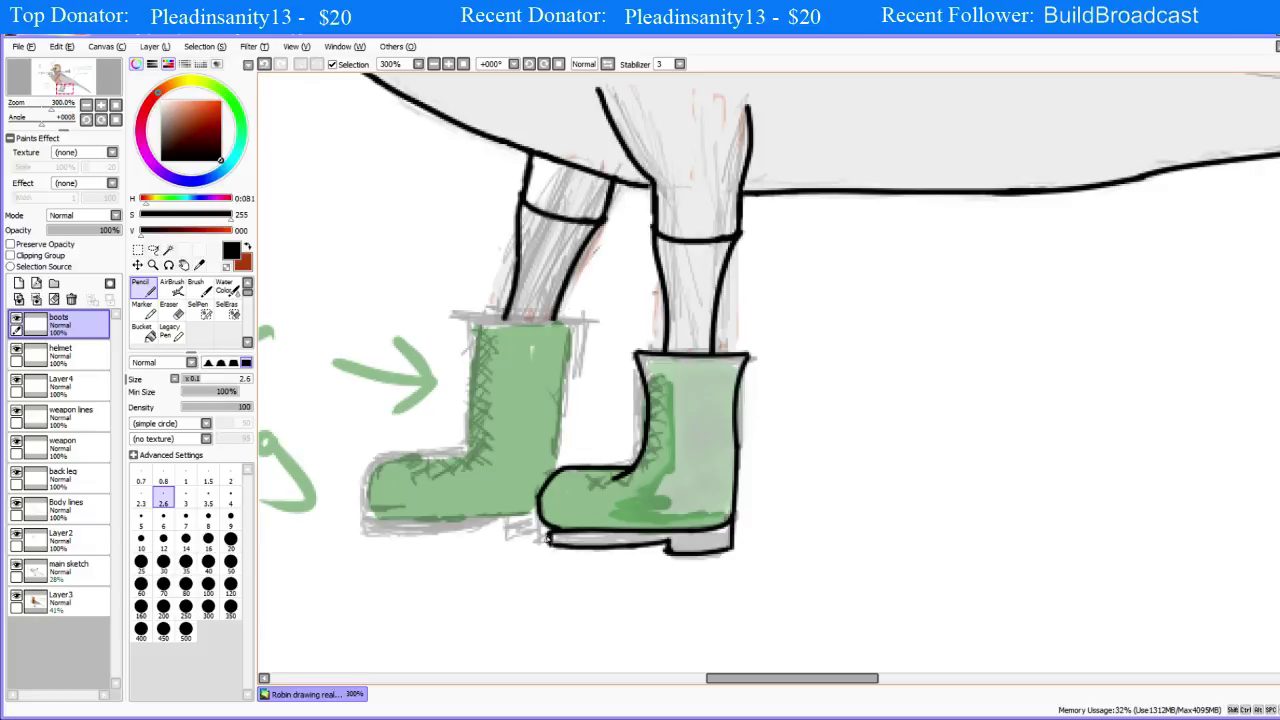
pyautogui.moveTo(539, 522)
pyautogui.mouseDown()
pyautogui.moveTo(541, 545)
pyautogui.moveTo(556, 547)
pyautogui.mouseUp()
pyautogui.press('e')
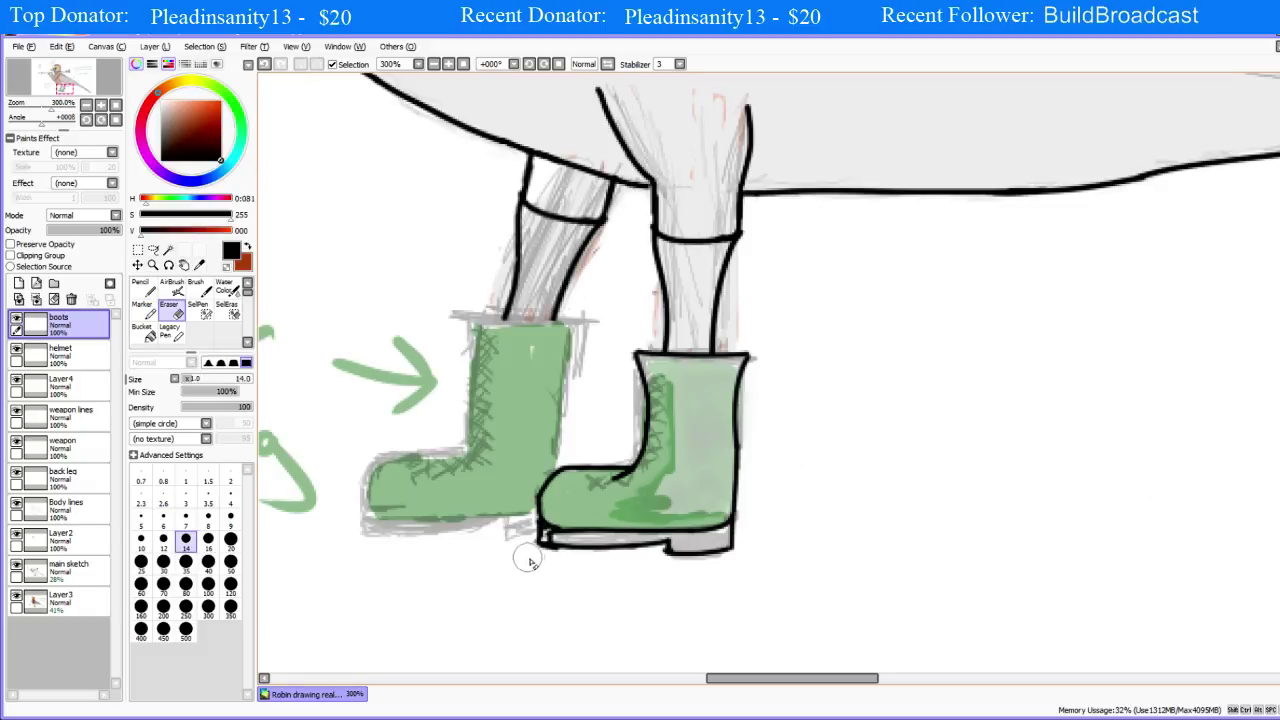
pyautogui.moveTo(528, 558)
pyautogui.mouseDown()
pyautogui.moveTo(522, 526)
pyautogui.moveTo(543, 544)
pyautogui.mouseUp()
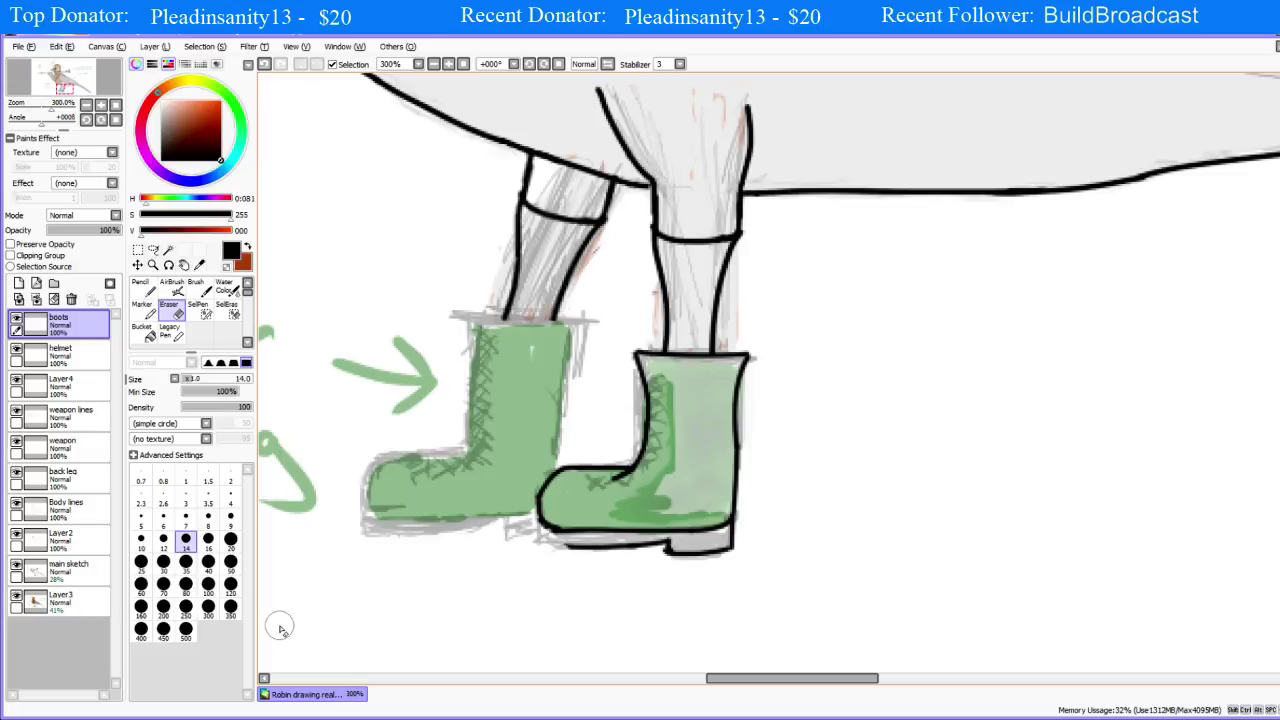
pyautogui.press('n')
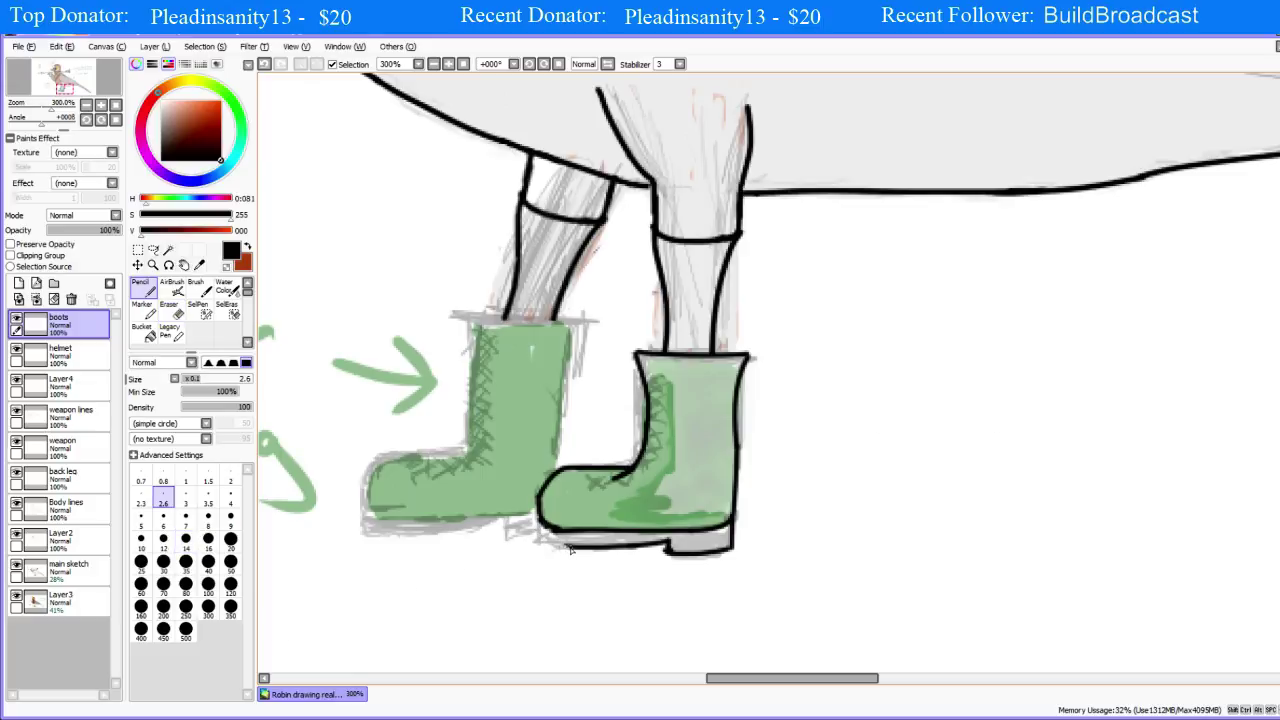
pyautogui.moveTo(571, 549); pyautogui.dragTo(536, 543)
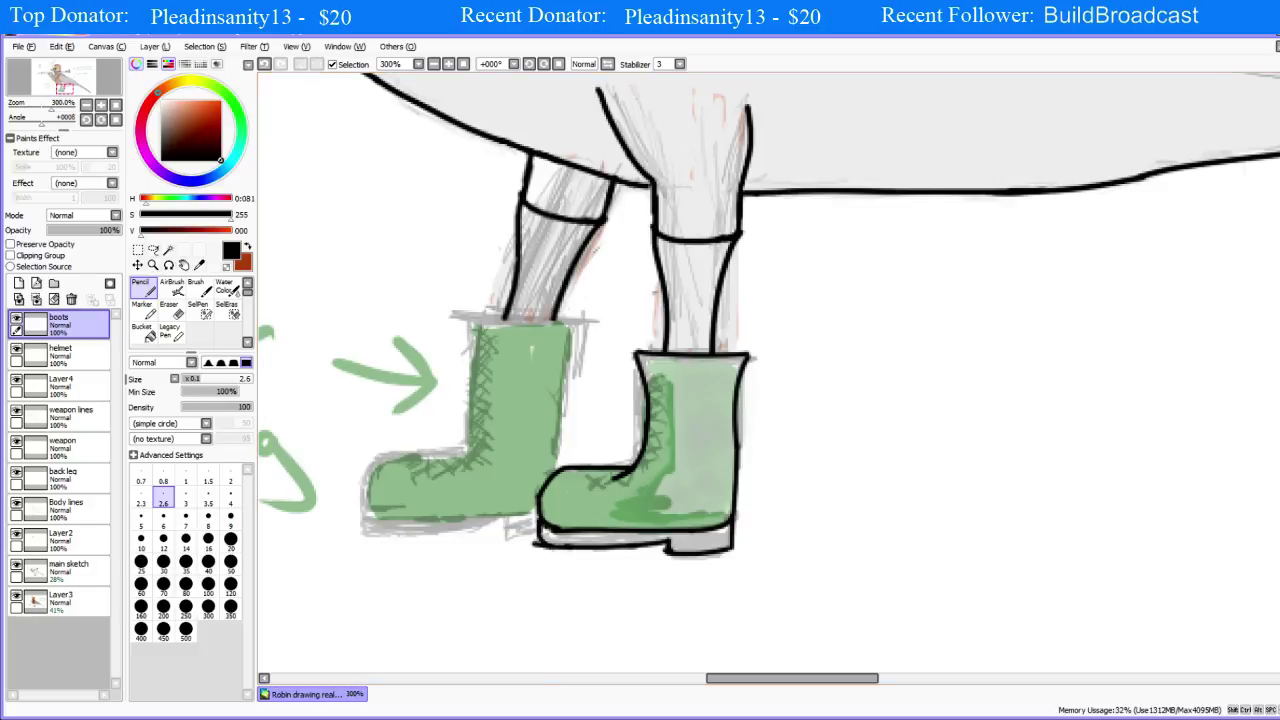
pyautogui.press('e')
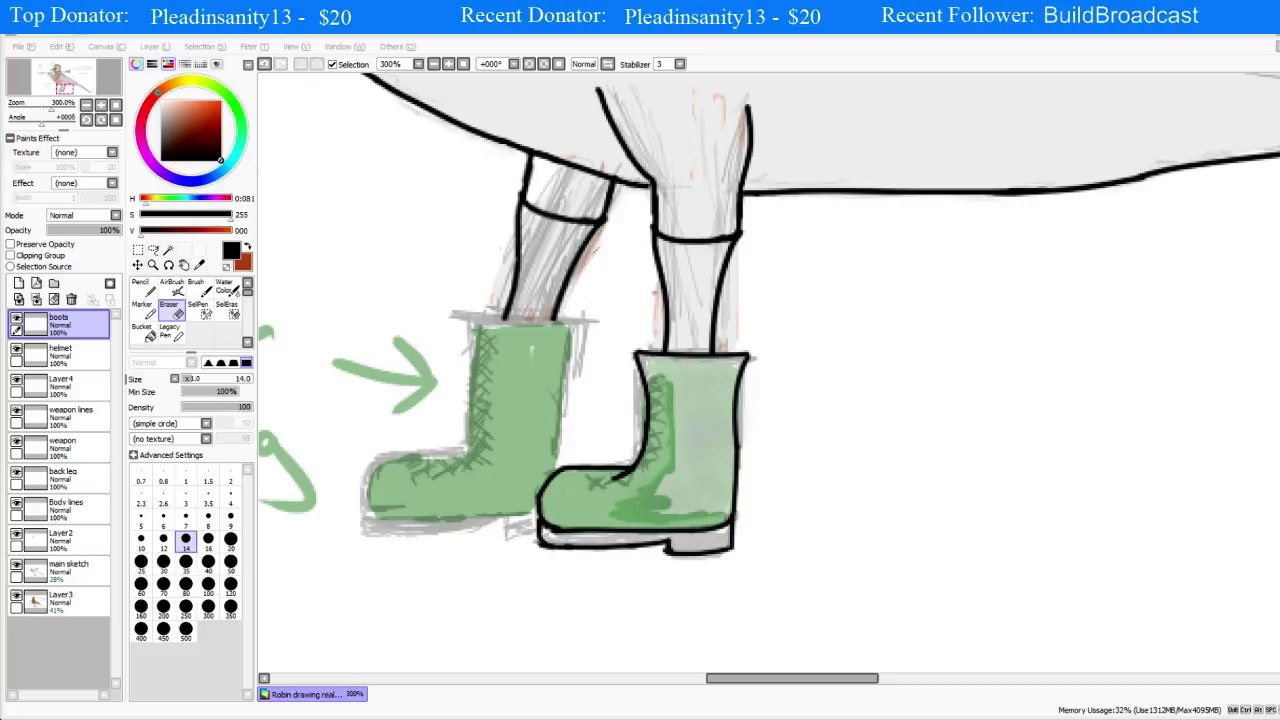
pyautogui.hotkey('alt', 'Tab')
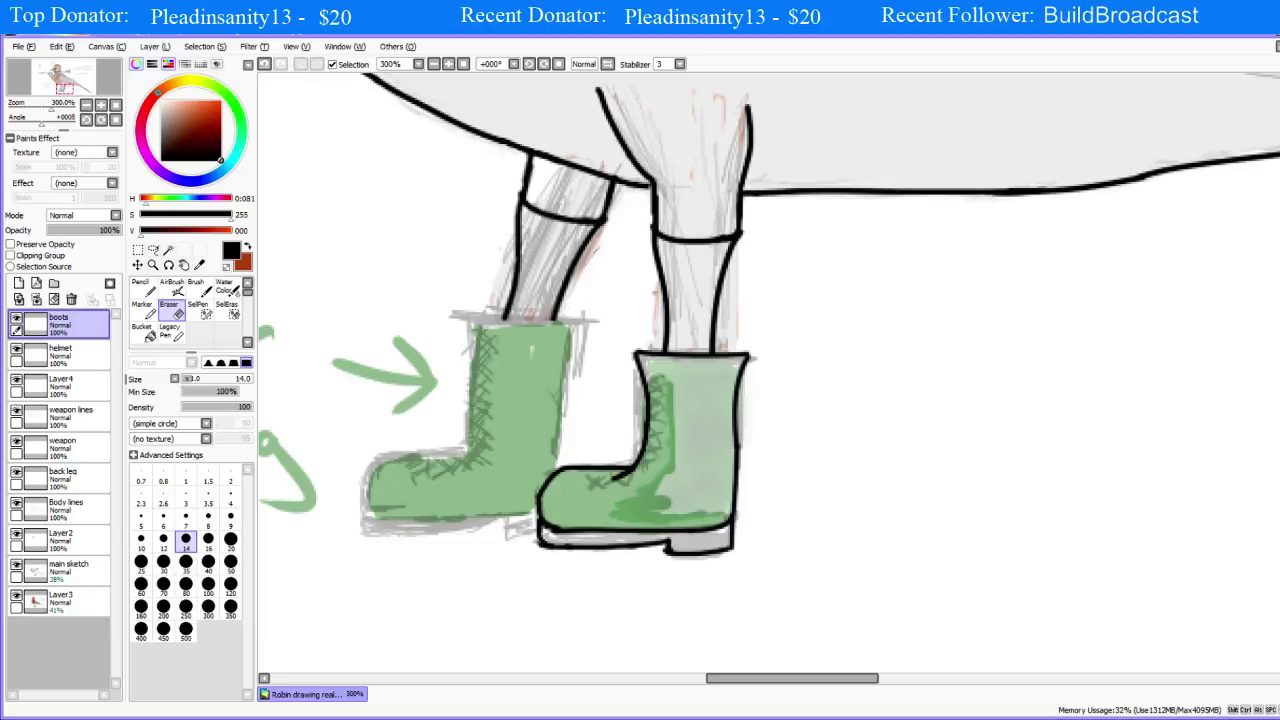
pyautogui.hotkey('alt', 'Tab')
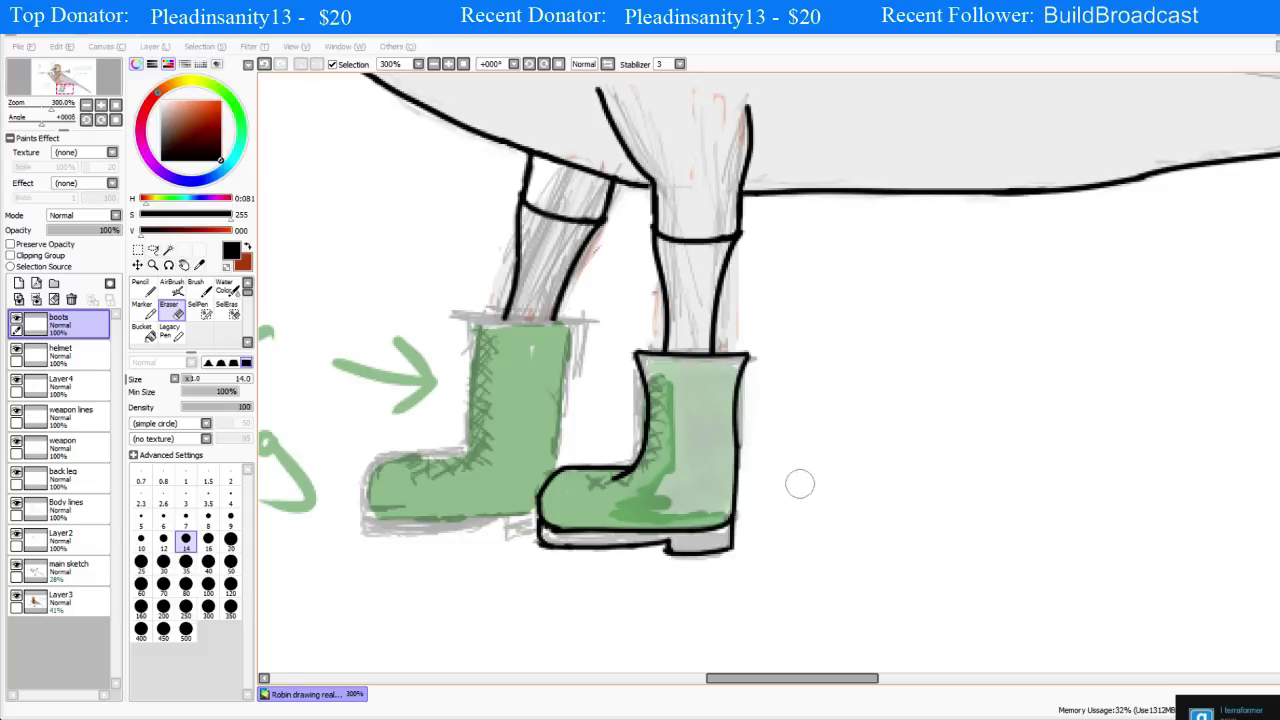
pyautogui.click(542, 38)
# Step: Draw the far boot's top rim across the leg with the size 2.6 Pencil and erase its front overhang
pyautogui.press('n')
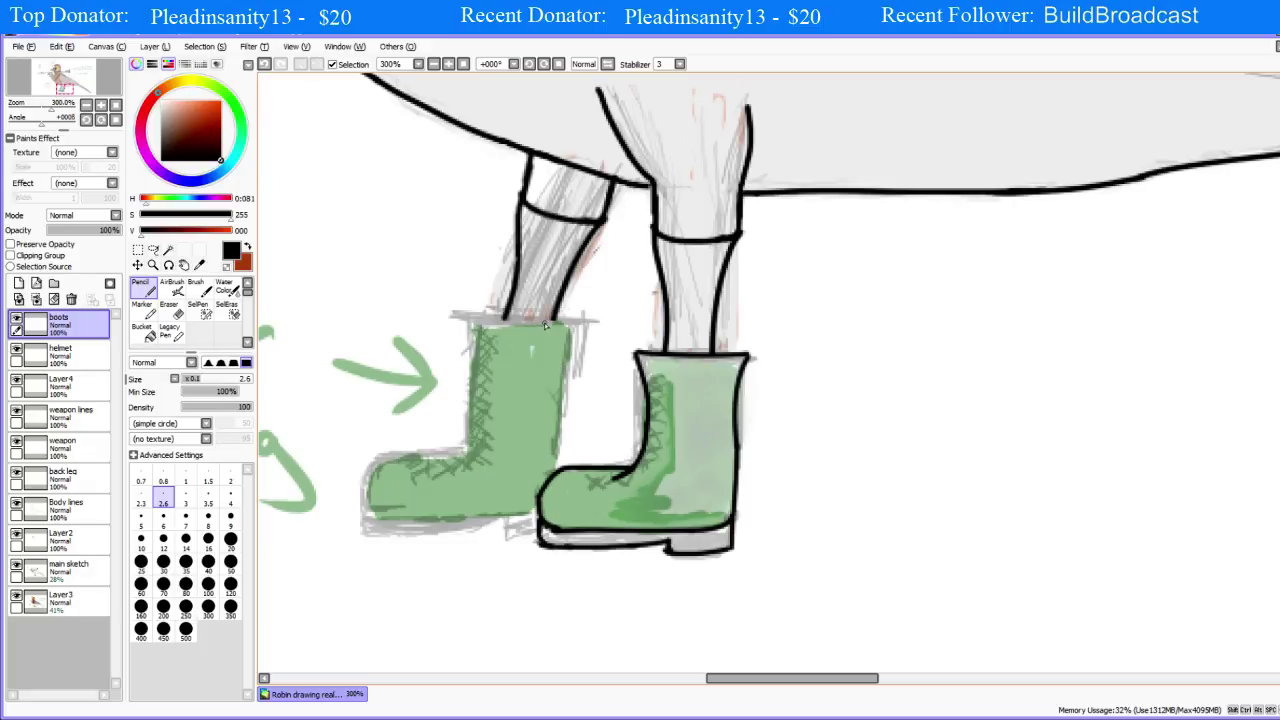
pyautogui.moveTo(586, 321); pyautogui.dragTo(404, 316)
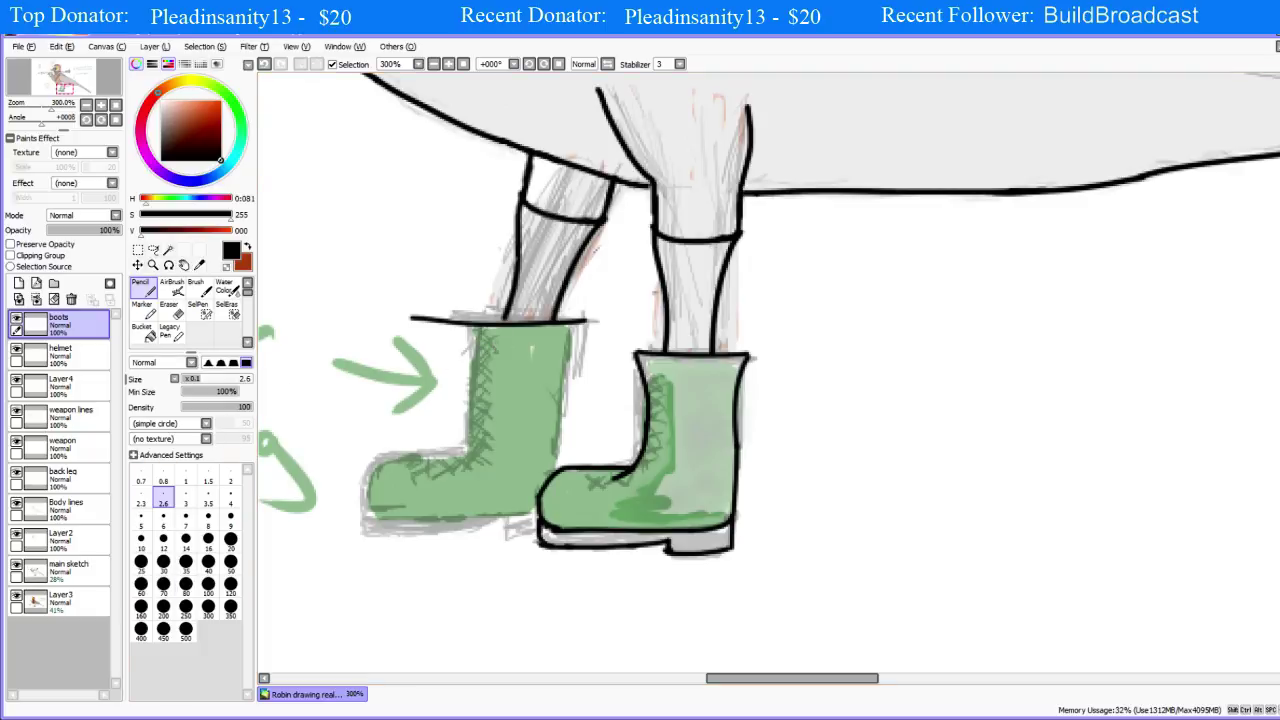
pyautogui.press('e')
pyautogui.moveTo(409, 303); pyautogui.dragTo(441, 329)
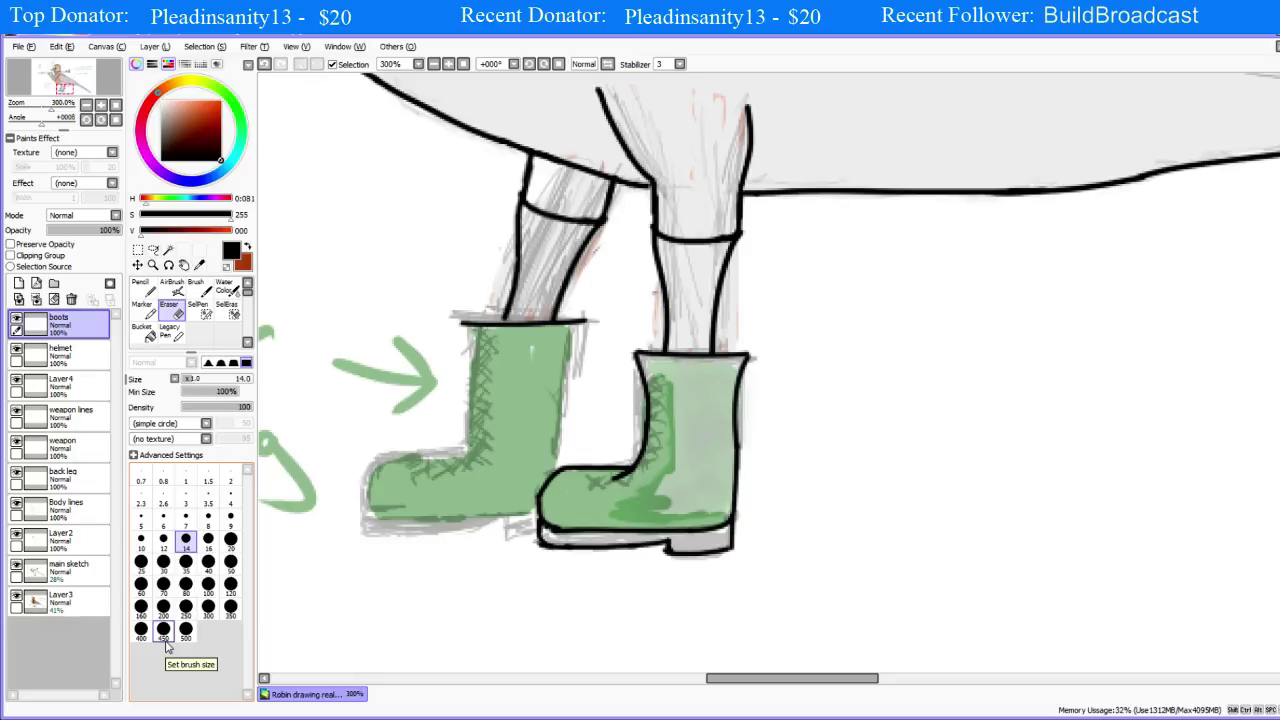
# Step: Draw the far boot's back edge from the rim down most of the shaft, and erase the rim's overhang behind it
pyautogui.press('n')
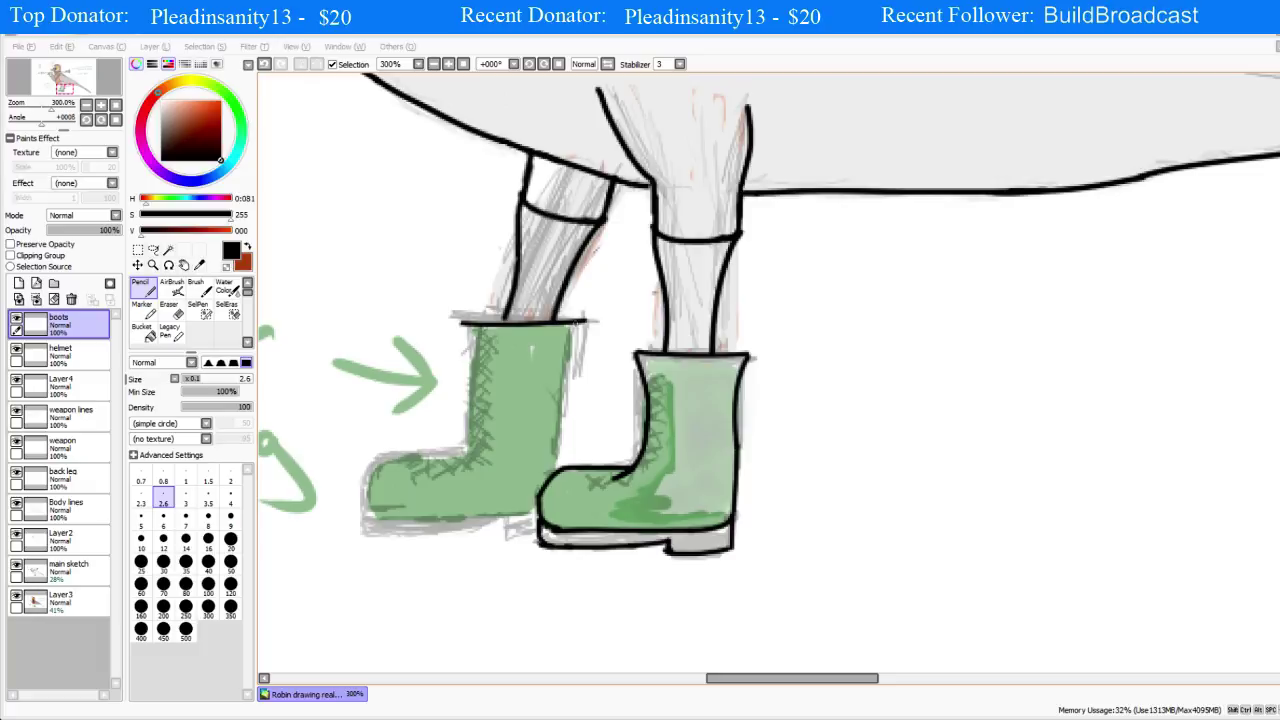
pyautogui.click(564, 363)
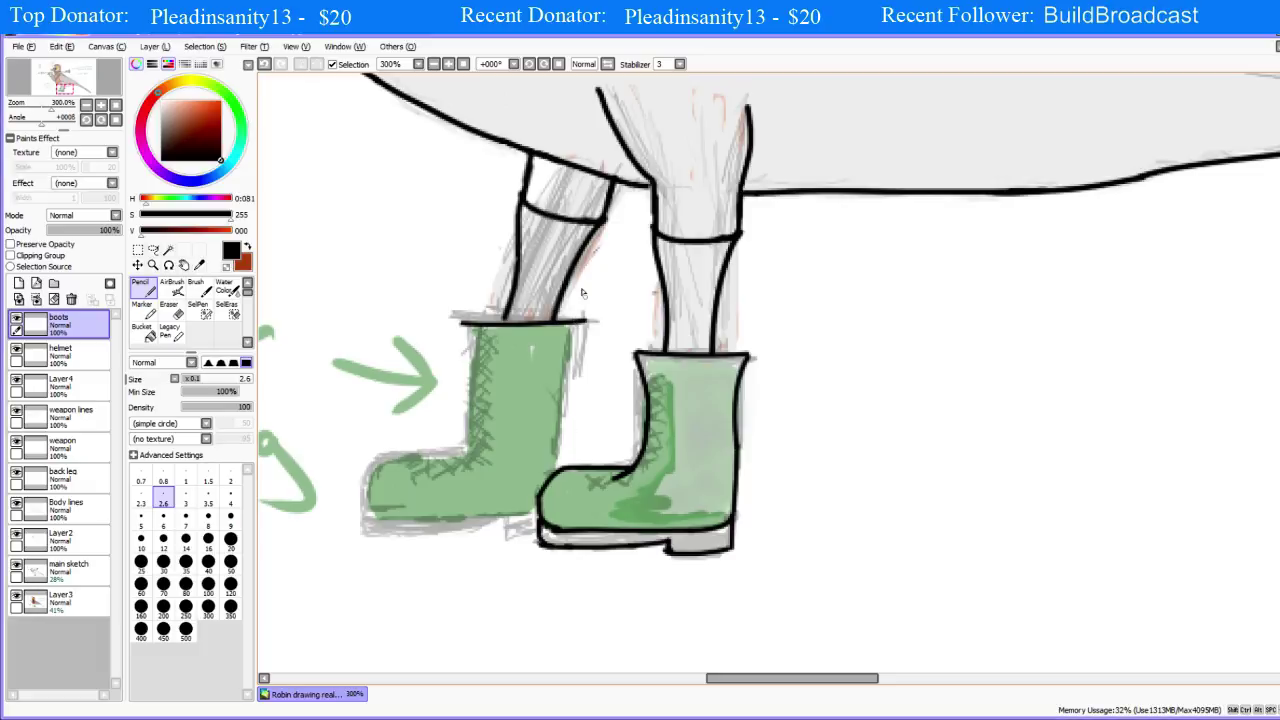
pyautogui.moveTo(574, 326); pyautogui.dragTo(560, 430)
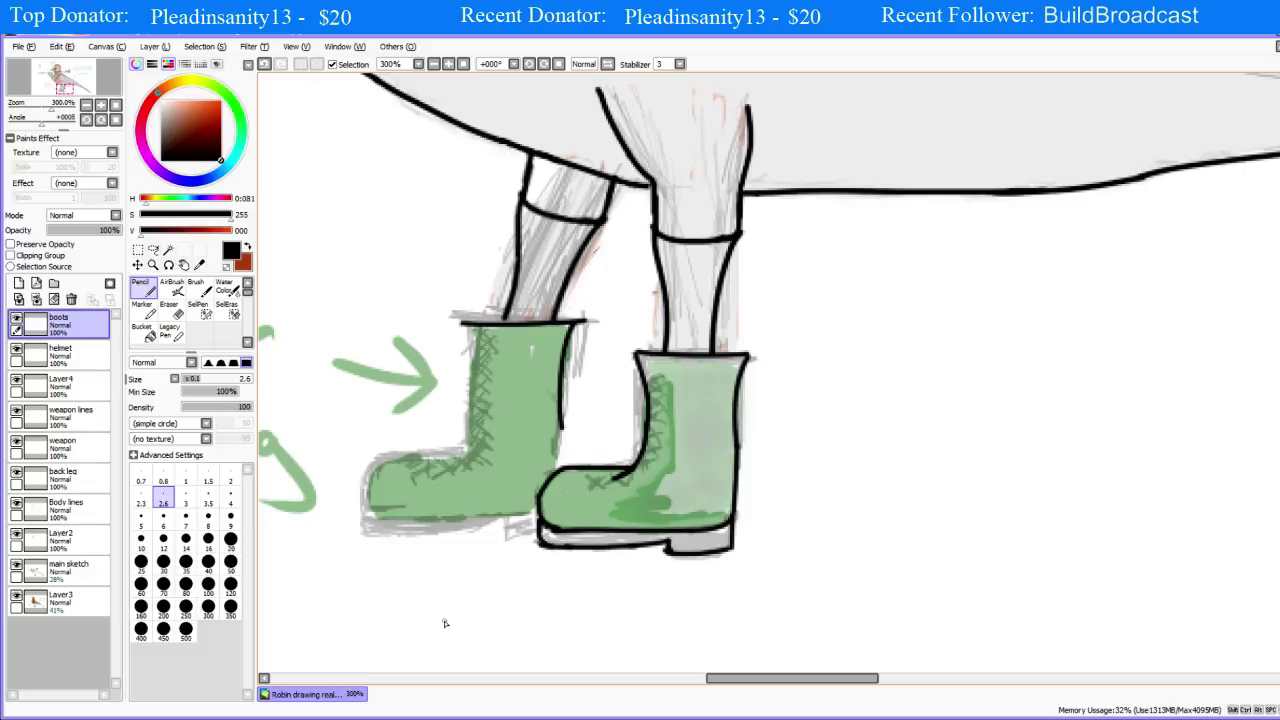
pyautogui.press('e')
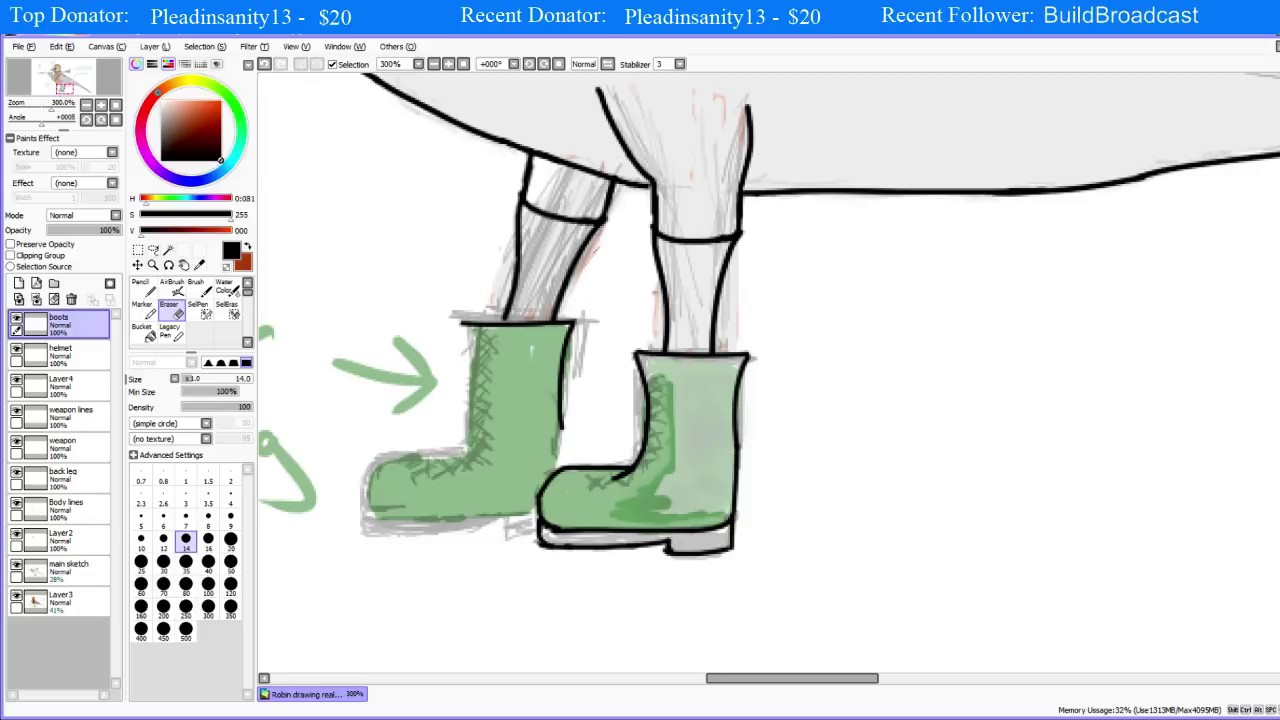
# Step: Extend the far boot's back edge down to the near boot's toe with the size 2.6 Pencil
pyautogui.press('n')
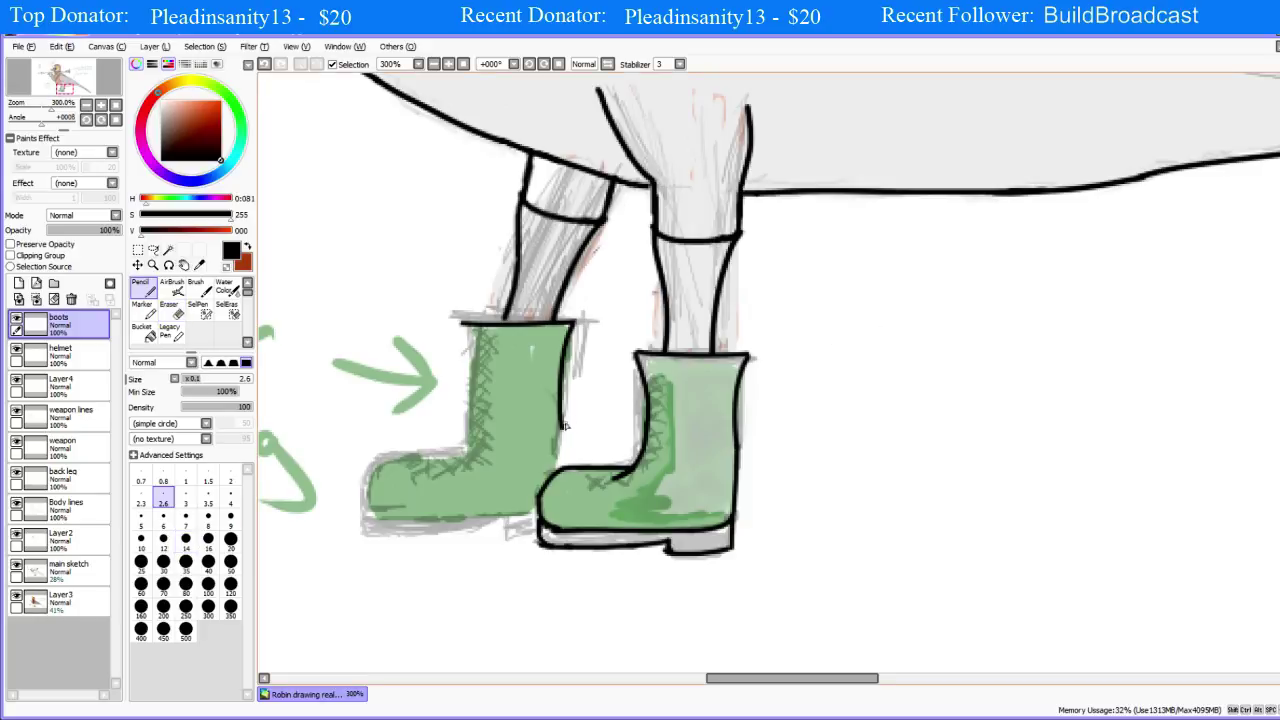
pyautogui.moveTo(562, 426); pyautogui.dragTo(558, 472)
pyautogui.hotkey('ctrl', 'z')
pyautogui.hotkey('ctrl', 'z')
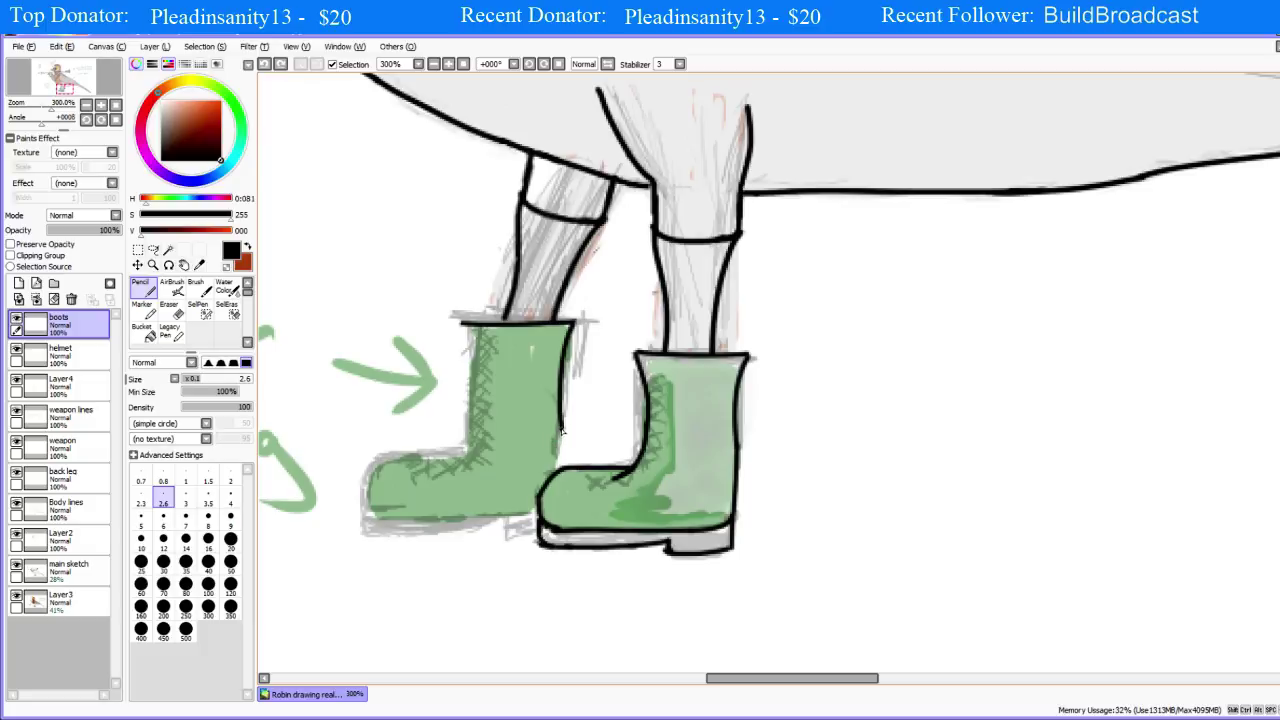
pyautogui.moveTo(563, 426); pyautogui.dragTo(558, 474)
# Step: Outline the far boot's heel in front of the near boot's toe, trying to clean up its front edge with the size 6 Eraser
pyautogui.moveTo(531, 538); pyautogui.dragTo(504, 536)
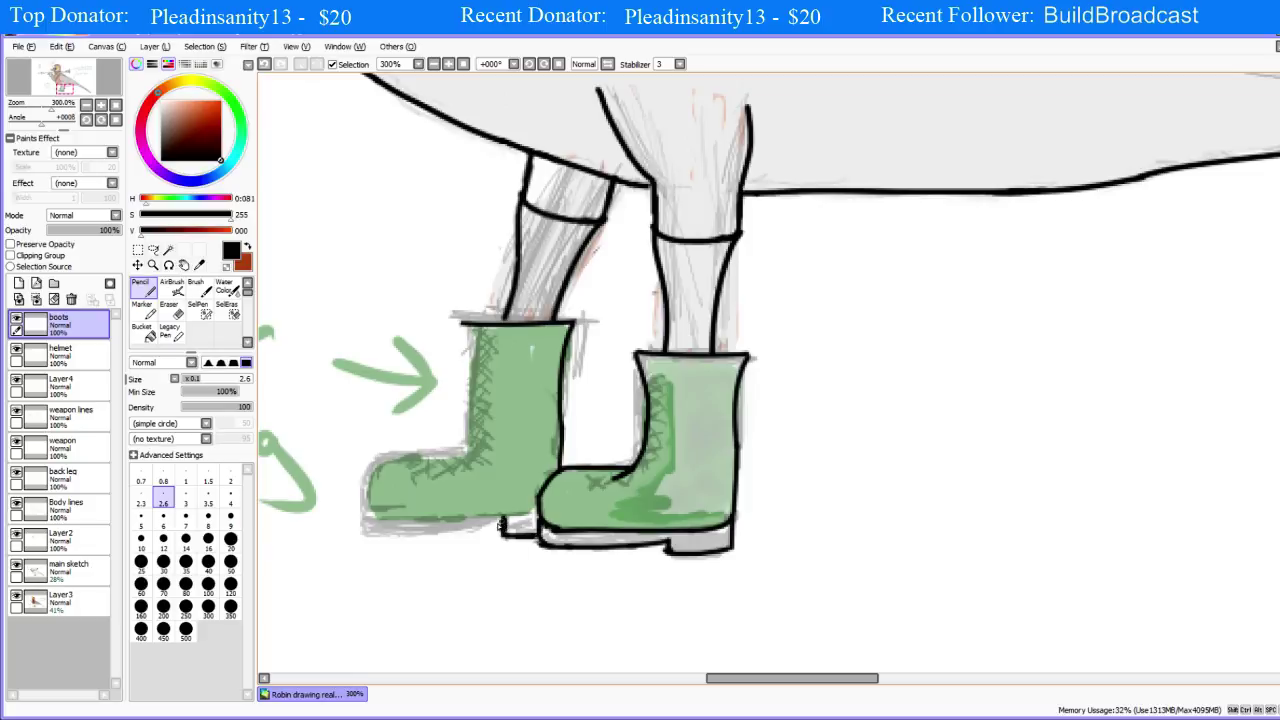
pyautogui.hotkey('ctrl', 'z')
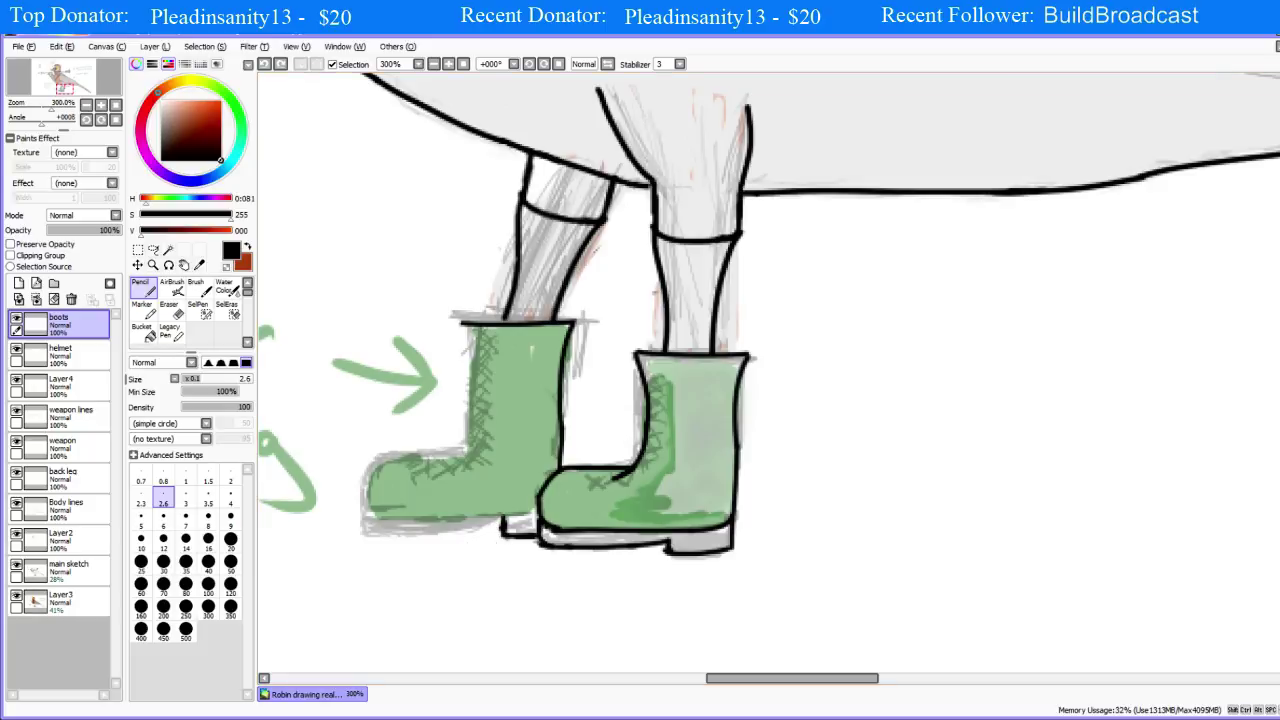
pyautogui.press('e')
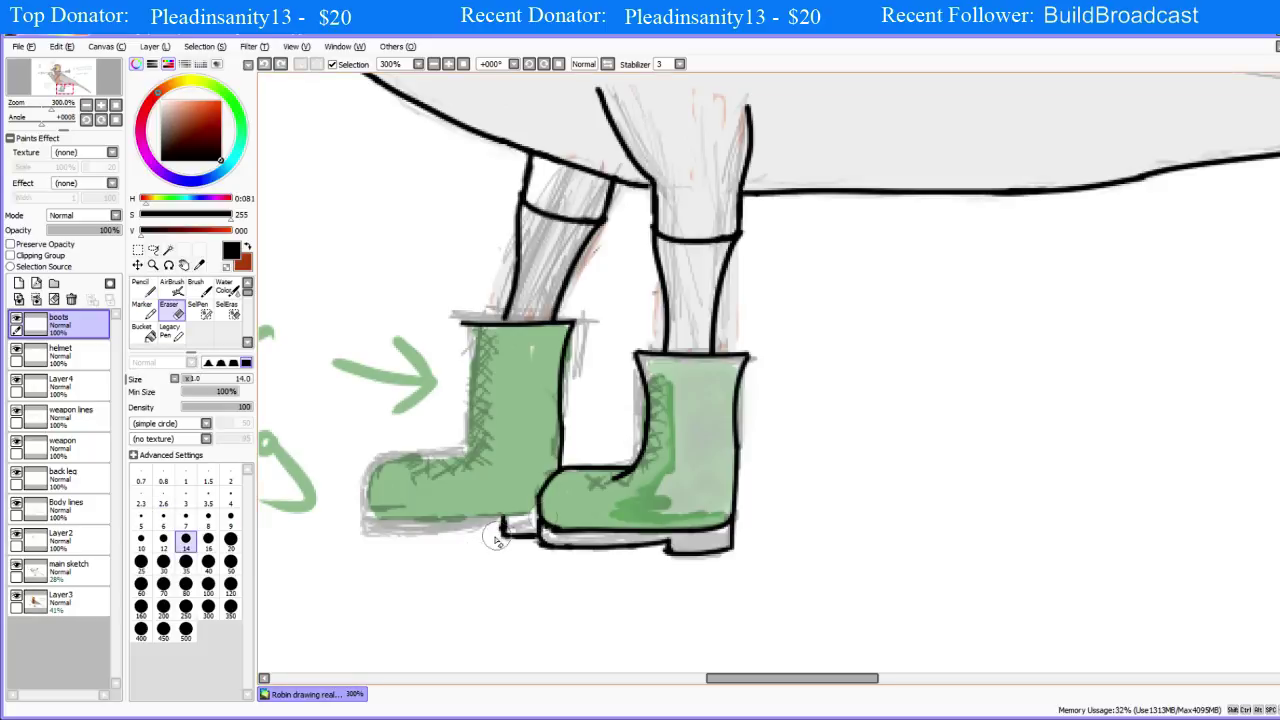
pyautogui.click(163, 516)
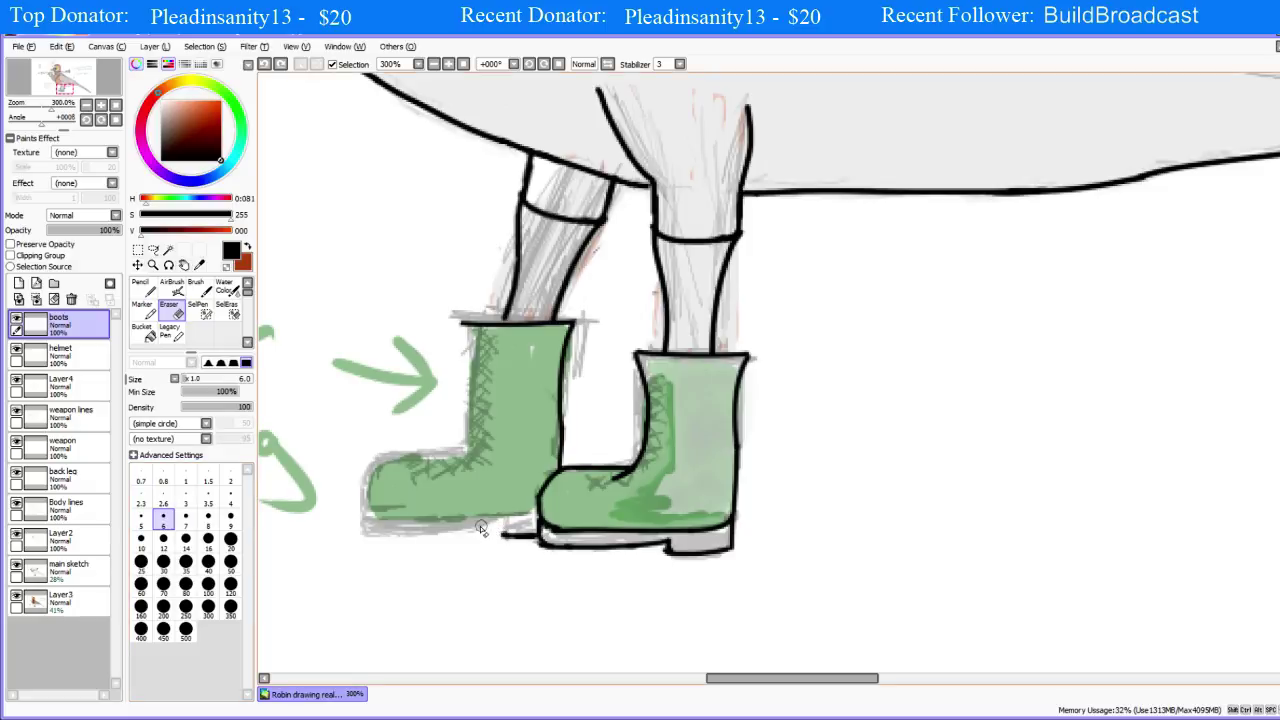
pyautogui.click(481, 527)
pyautogui.press('n')
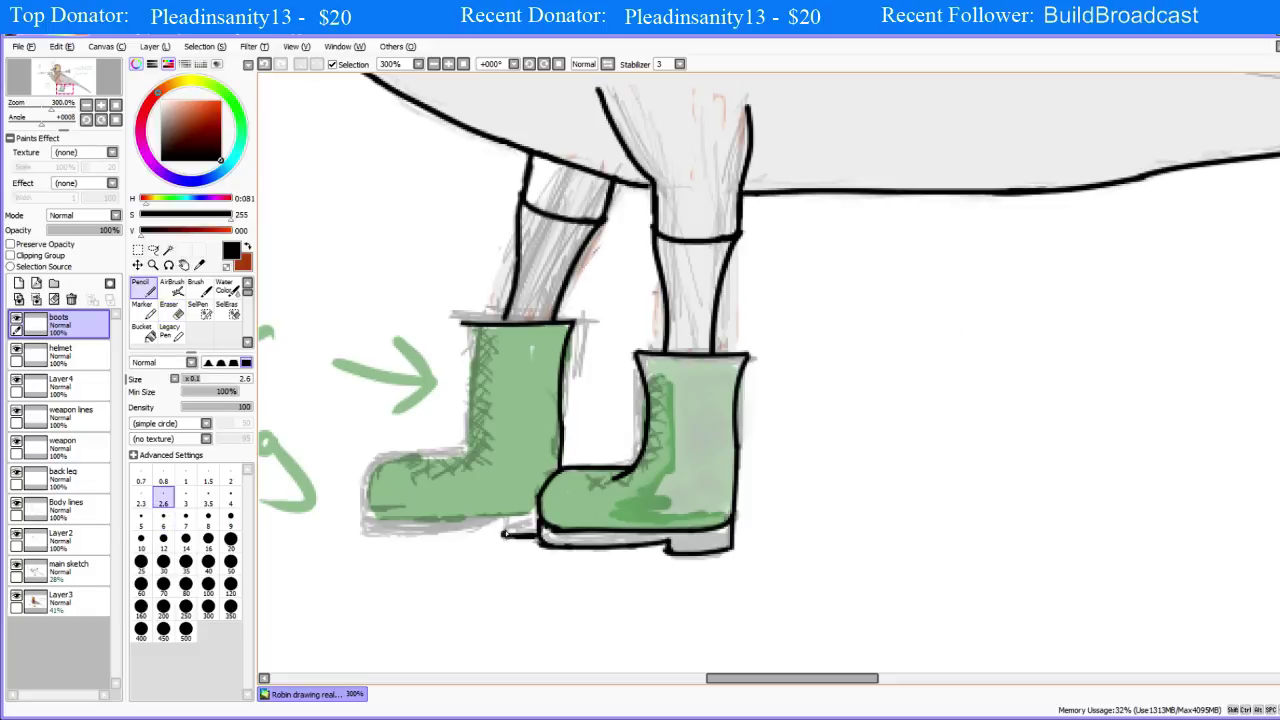
pyautogui.hotkey('ctrl', 'z')
pyautogui.hotkey('ctrl', 'z')
pyautogui.hotkey('ctrl', 'z')
pyautogui.moveTo(508, 536)
pyautogui.mouseDown()
pyautogui.moveTo(509, 514)
pyautogui.moveTo(504, 524)
pyautogui.mouseUp()
pyautogui.hotkey('ctrl', 'z')
pyautogui.hotkey('ctrl', 'z')
# Step: Draw the underside of the far boot's sole from the heel forward to the toe
pyautogui.moveTo(493, 525); pyautogui.dragTo(405, 533)
pyautogui.hotkey('ctrl', 'z')
pyautogui.moveTo(502, 529); pyautogui.dragTo(417, 531)
pyautogui.moveTo(500, 527); pyautogui.dragTo(368, 535)
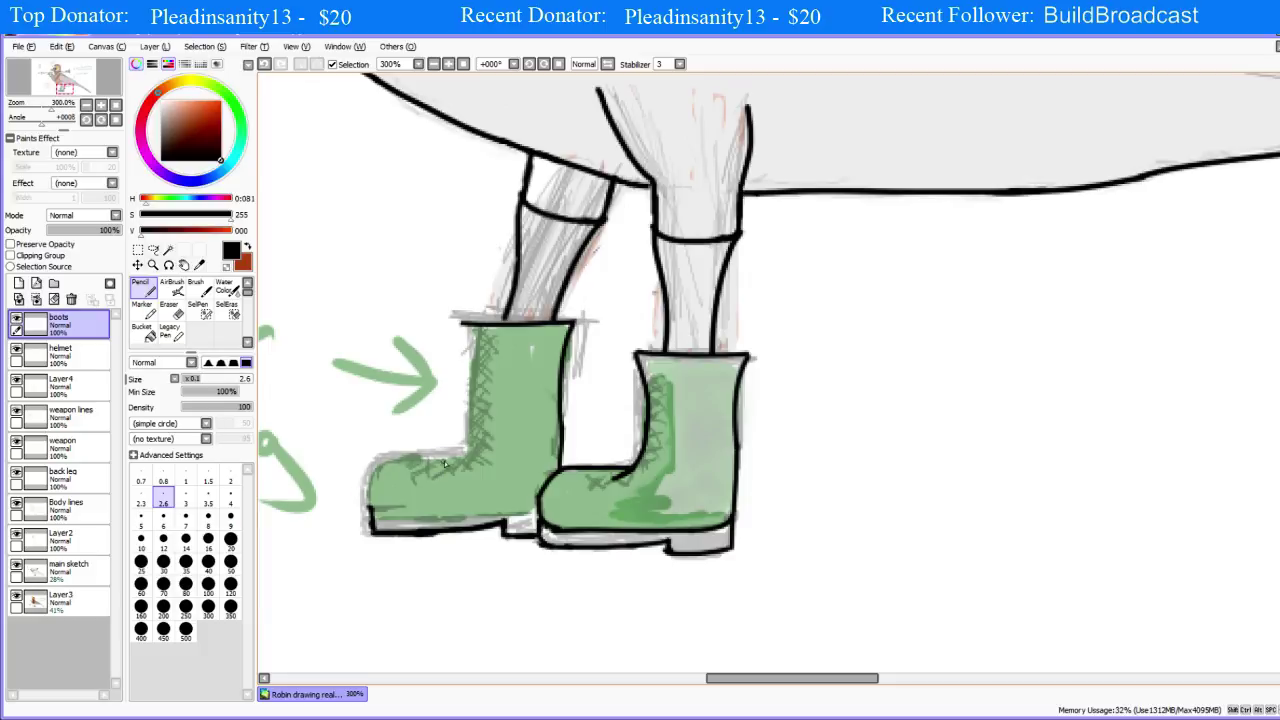
# Step: Draw the top of the far boot's foot forward from the ankle and curve the toe down to the sole
pyautogui.moveTo(465, 455); pyautogui.dragTo(360, 463)
pyautogui.moveTo(392, 456); pyautogui.dragTo(360, 502)
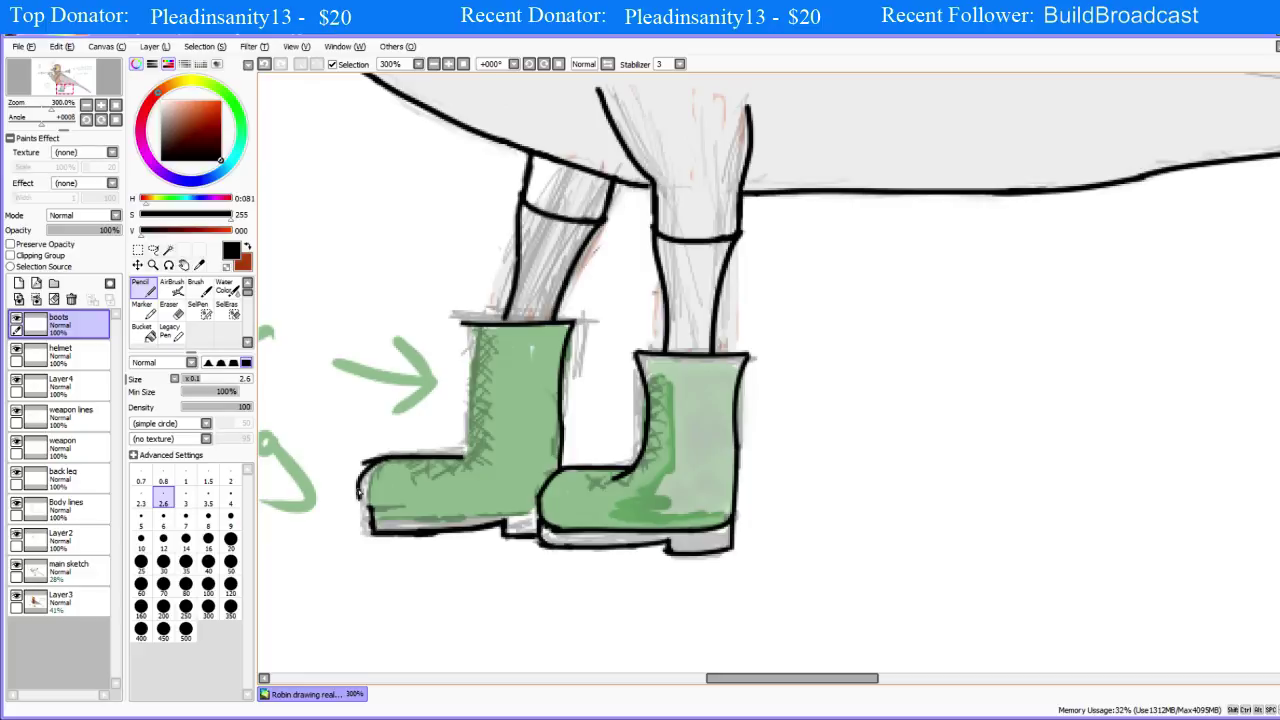
pyautogui.hotkey('ctrl', 'z')
pyautogui.moveTo(392, 456); pyautogui.dragTo(365, 510)
pyautogui.hotkey('ctrl', 'z')
pyautogui.moveTo(392, 458); pyautogui.dragTo(364, 514)
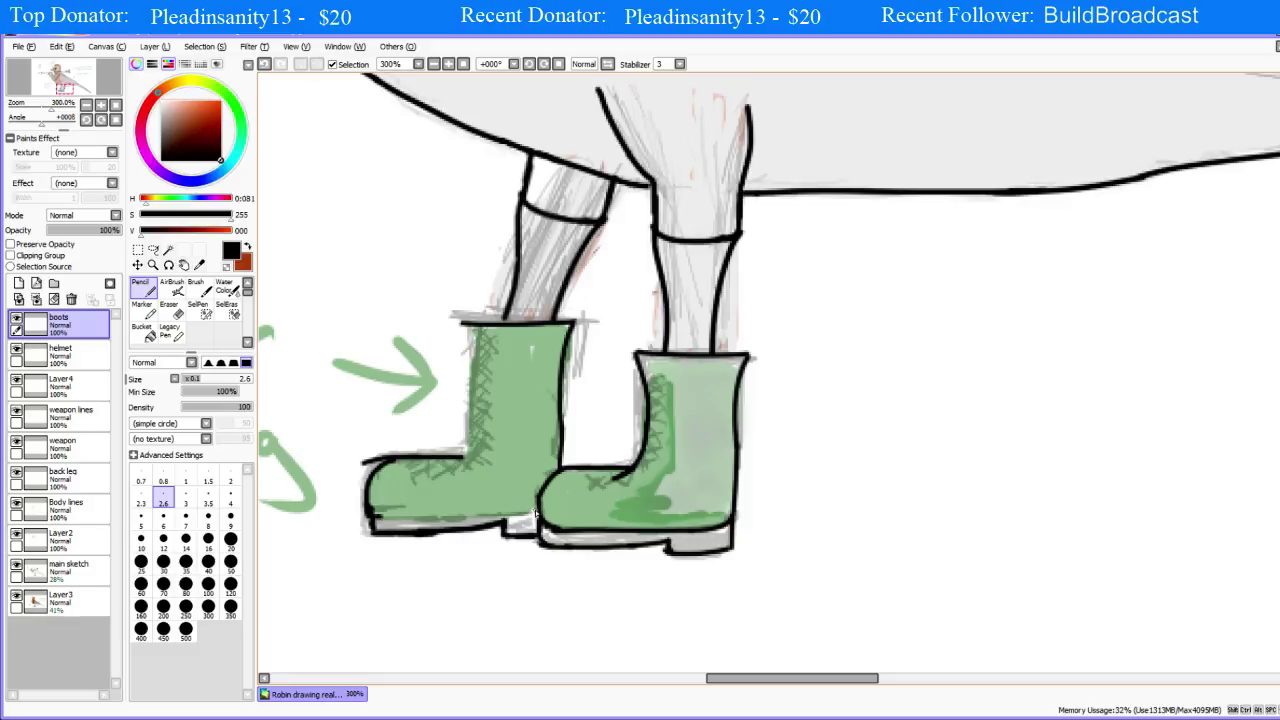
# Step: Draw the far boot's upper sole line from the near boot forward past the toe, redoing the stroke until it is smooth
pyautogui.moveTo(530, 514)
pyautogui.mouseDown()
pyautogui.moveTo(359, 525)
pyautogui.moveTo(540, 520)
pyautogui.mouseUp()
pyautogui.moveTo(536, 515); pyautogui.dragTo(368, 518)
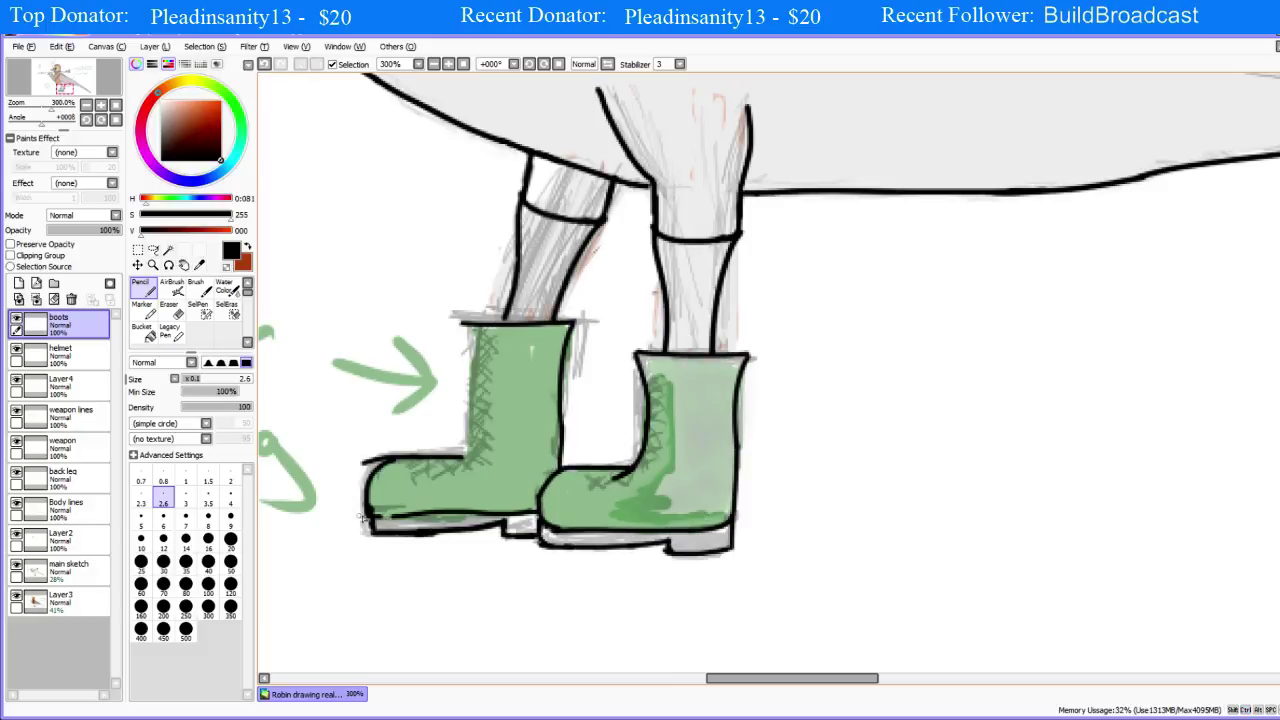
pyautogui.hotkey('ctrl', 'z')
pyautogui.moveTo(536, 515)
pyautogui.mouseDown()
pyautogui.moveTo(327, 526)
pyautogui.moveTo(417, 520)
pyautogui.moveTo(366, 517)
pyautogui.mouseUp()
pyautogui.hotkey('ctrl', 'z')
pyautogui.hotkey('ctrl', 'z')
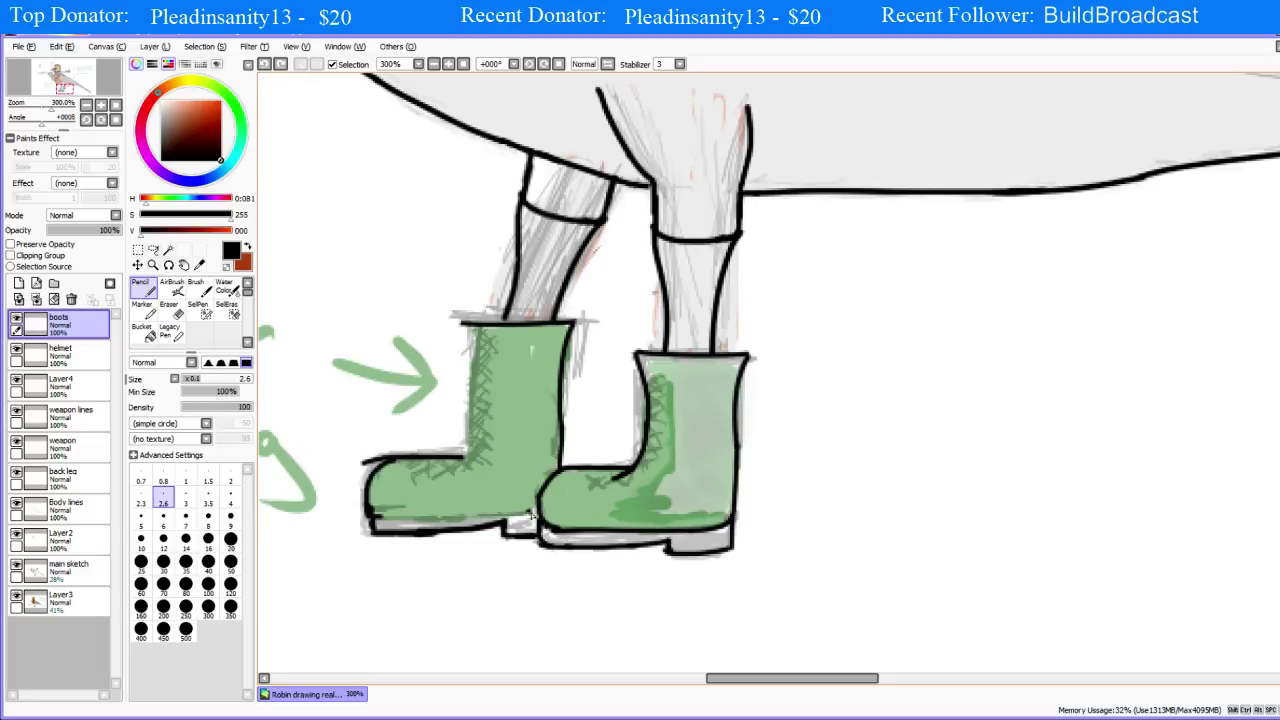
pyautogui.moveTo(538, 515); pyautogui.dragTo(327, 521)
pyautogui.hotkey('ctrl', 'z')
pyautogui.moveTo(537, 515); pyautogui.dragTo(314, 514)
pyautogui.hotkey('ctrl', 'z')
pyautogui.moveTo(536, 515); pyautogui.dragTo(350, 505)
pyautogui.hotkey('ctrl', 'z')
pyautogui.moveTo(536, 514); pyautogui.dragTo(372, 510)
pyautogui.hotkey('ctrl', 'z')
pyautogui.moveTo(536, 514); pyautogui.dragTo(355, 516)
pyautogui.hotkey('ctrl', 'z')
pyautogui.moveTo(530, 513); pyautogui.dragTo(455, 515)
pyautogui.hotkey('ctrl', 'z')
pyautogui.moveTo(537, 514); pyautogui.dragTo(350, 512)
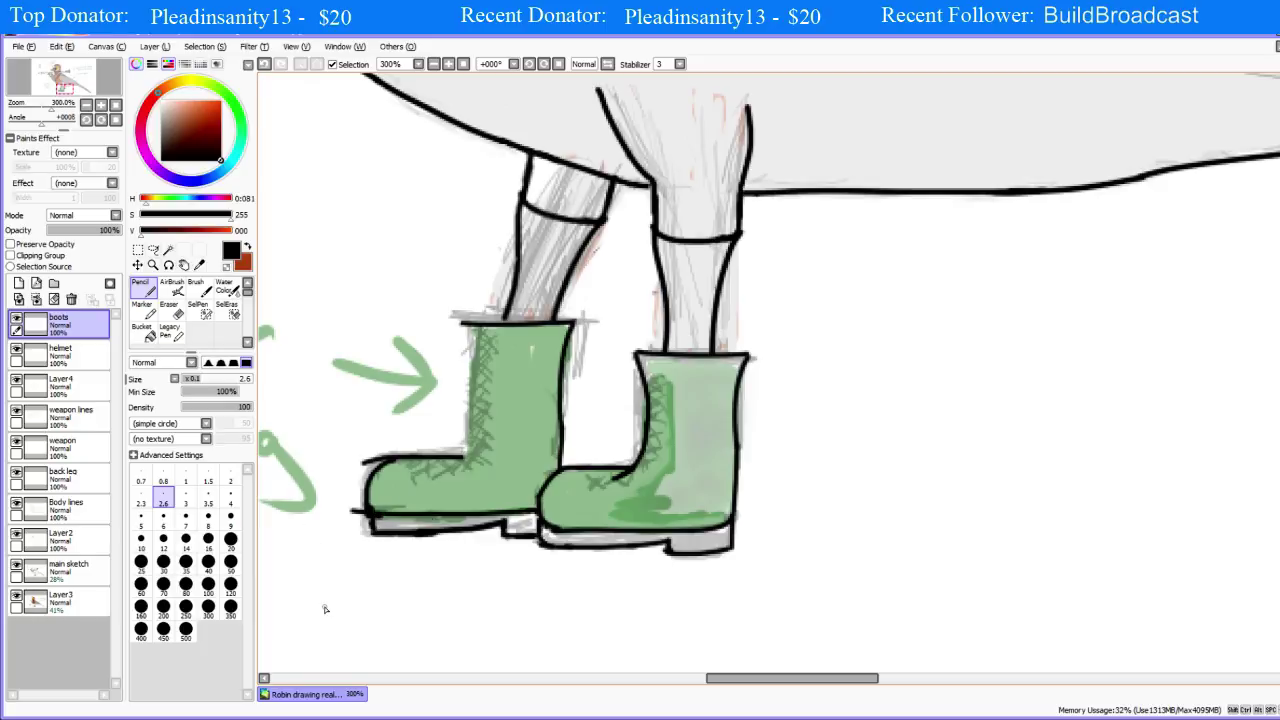
# Step: Erase the far boot's toe, foot top, heel and sole underside, leaving most of the upper sole line in place
pyautogui.press('e')
pyautogui.moveTo(329, 514)
pyautogui.mouseDown()
pyautogui.moveTo(381, 508)
pyautogui.moveTo(346, 506)
pyautogui.moveTo(369, 484)
pyautogui.moveTo(369, 457)
pyautogui.moveTo(361, 468)
pyautogui.moveTo(380, 456)
pyautogui.moveTo(354, 479)
pyautogui.moveTo(440, 462)
pyautogui.mouseUp()
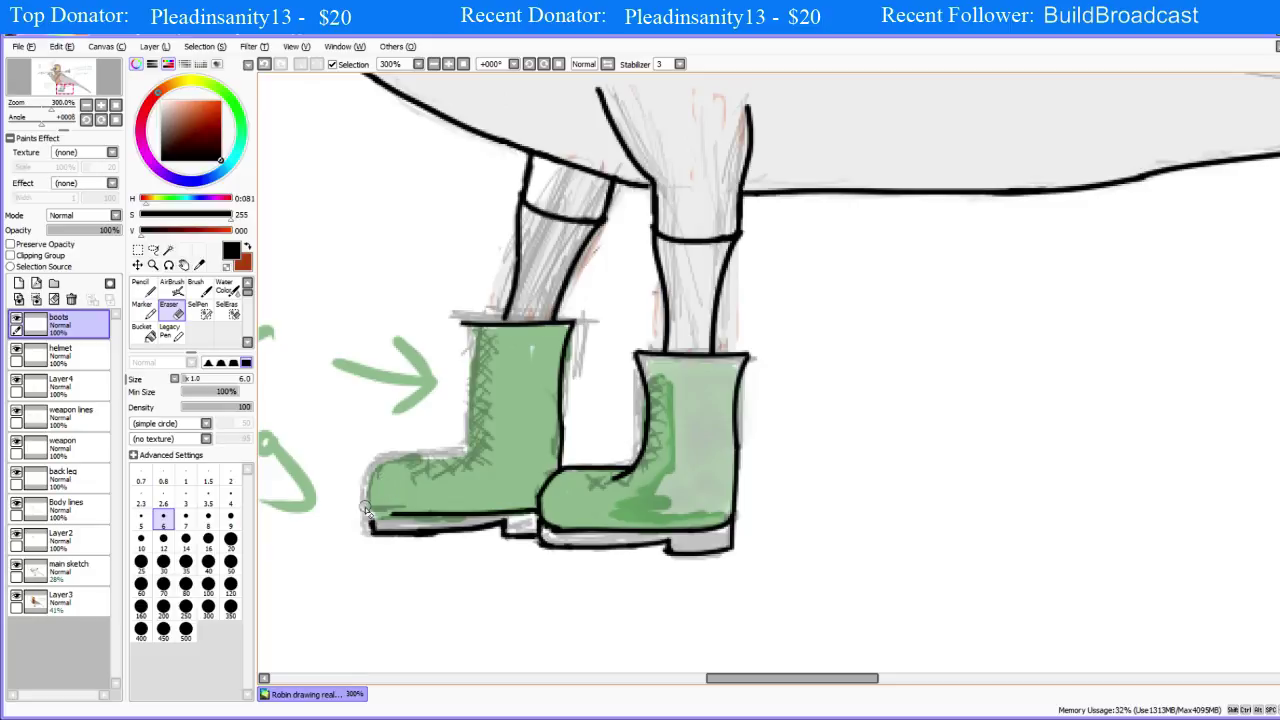
pyautogui.moveTo(345, 528)
pyautogui.mouseDown()
pyautogui.moveTo(516, 534)
pyautogui.moveTo(387, 533)
pyautogui.mouseUp()
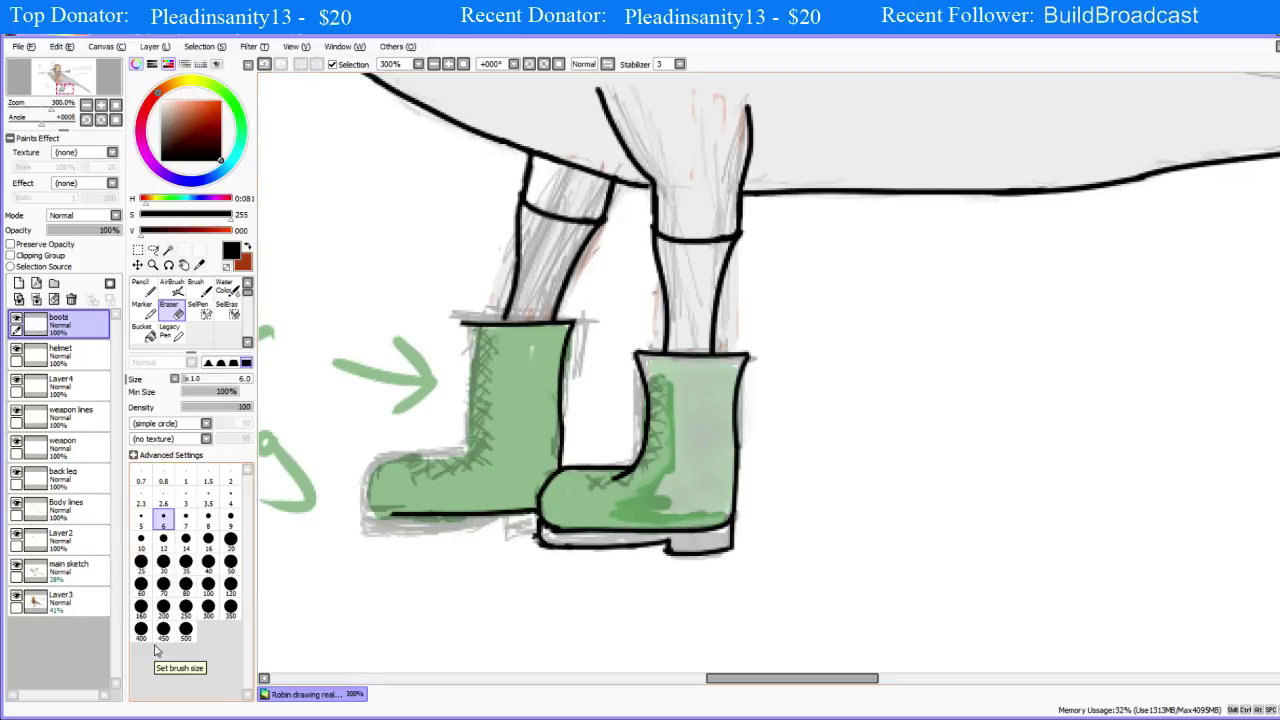
# Step: Redraw the front end of the far boot's upper sole line and erase its overhang beyond the toe
pyautogui.press('n')
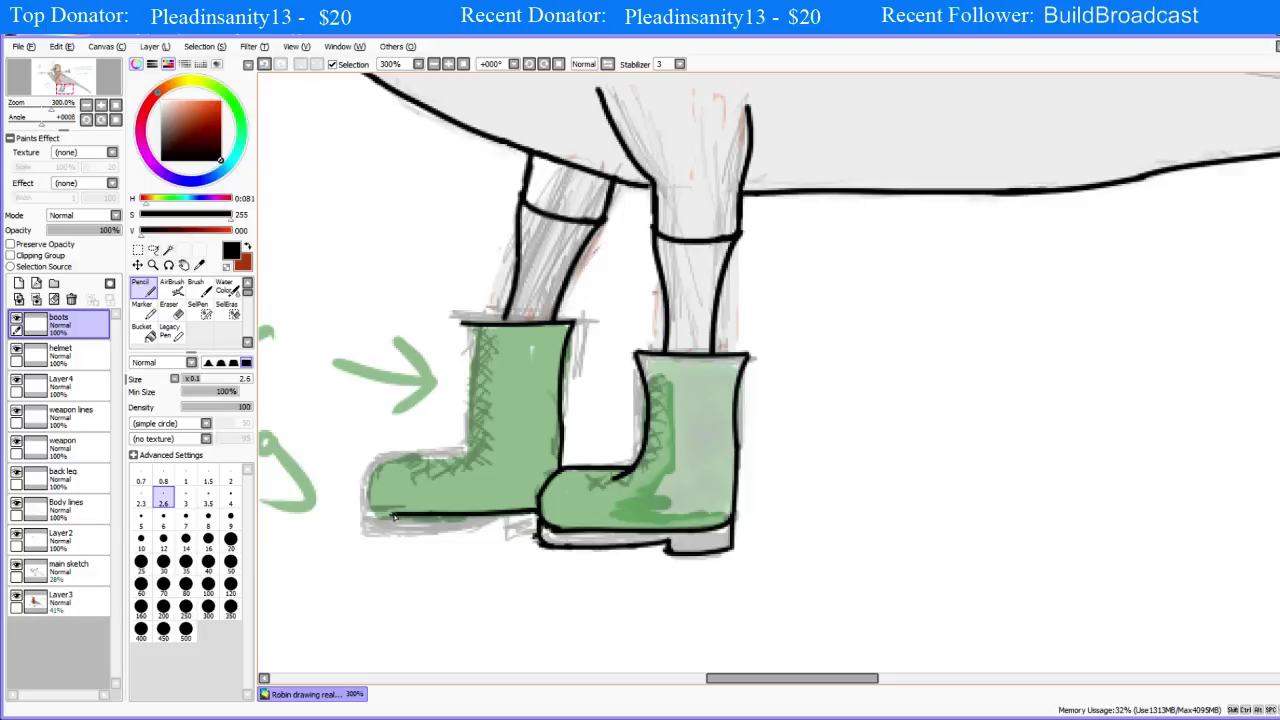
pyautogui.moveTo(394, 517); pyautogui.dragTo(357, 512)
pyautogui.press('e')
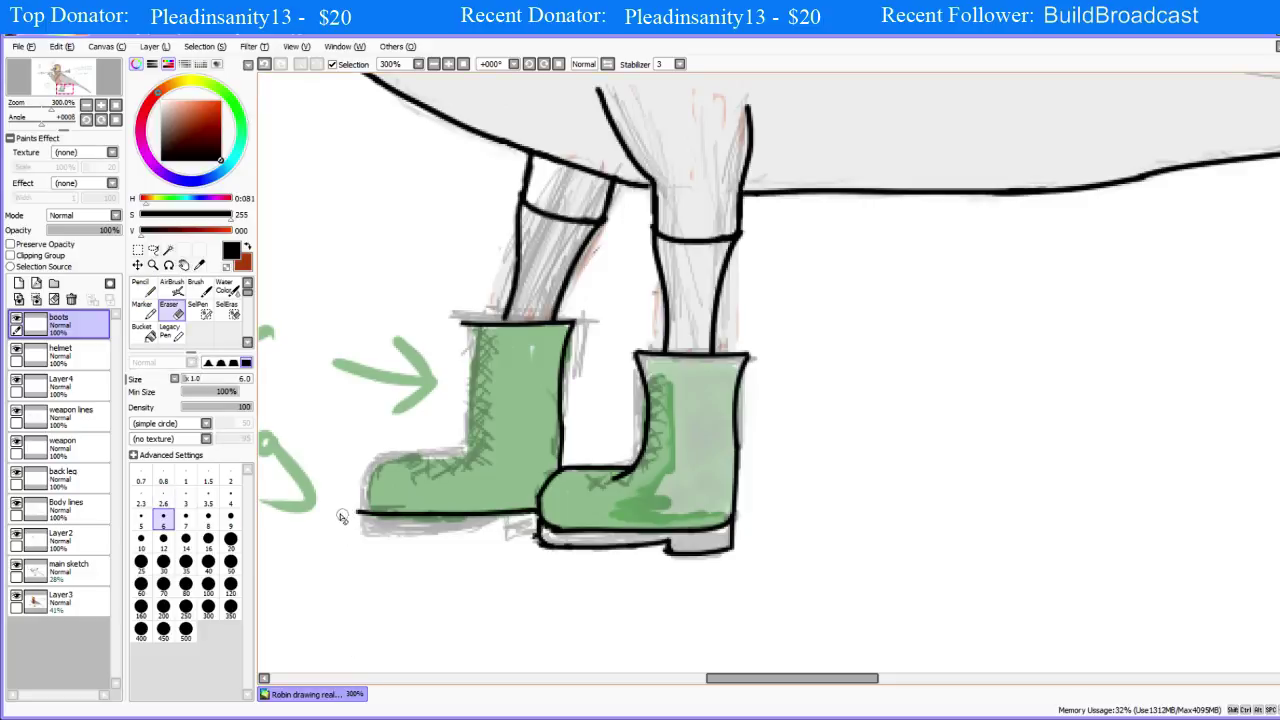
pyautogui.moveTo(356, 507); pyautogui.dragTo(362, 519)
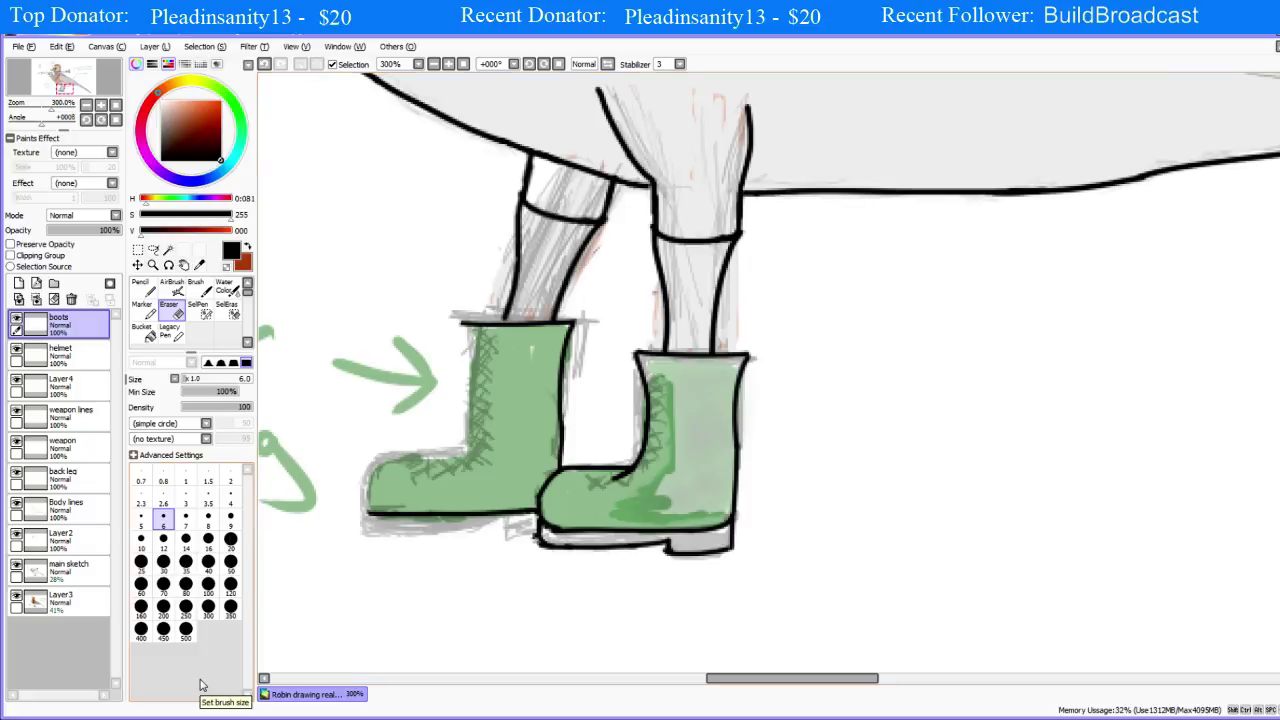
# Step: Try to draw the far boot's toe curving up from the sole line and back over the foot
pyautogui.press('e')
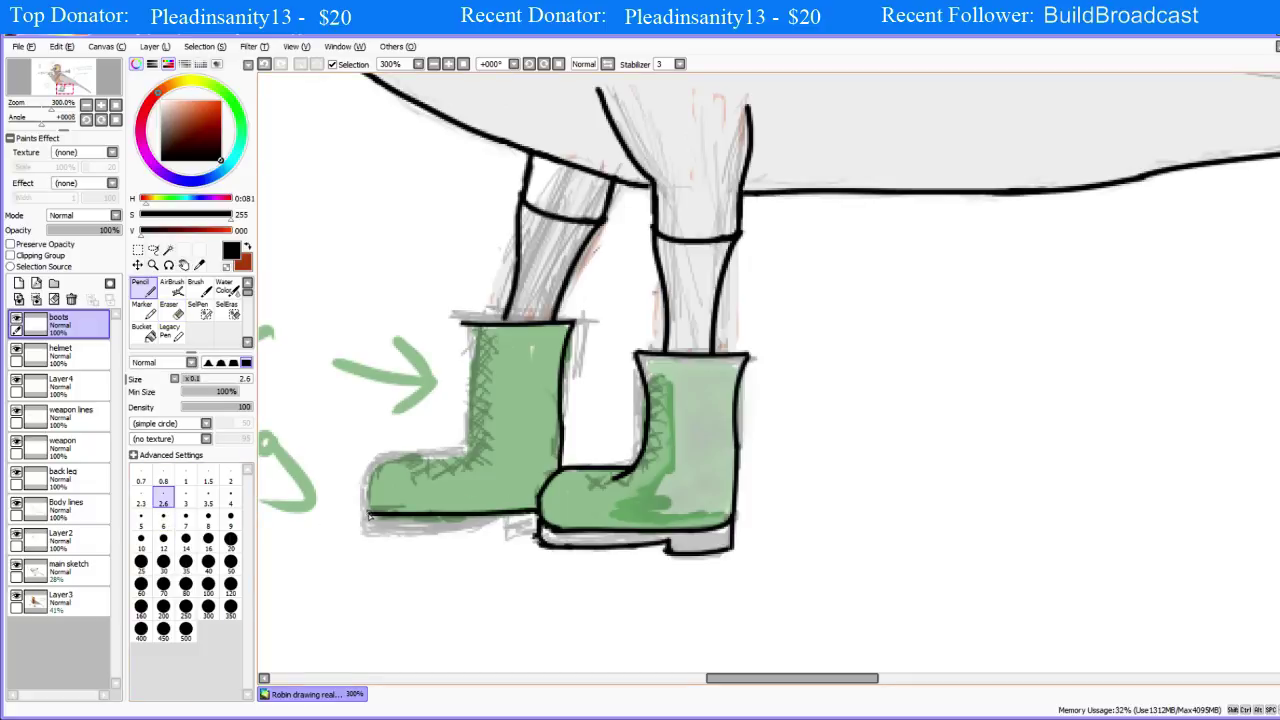
pyautogui.moveTo(387, 463)
pyautogui.mouseDown()
pyautogui.moveTo(355, 495)
pyautogui.moveTo(366, 488)
pyautogui.moveTo(367, 501)
pyautogui.moveTo(383, 469)
pyautogui.moveTo(430, 469)
pyautogui.moveTo(381, 469)
pyautogui.moveTo(449, 460)
pyautogui.mouseUp()
pyautogui.hotkey('ctrl', 'z')
pyautogui.hotkey('ctrl', 'z')
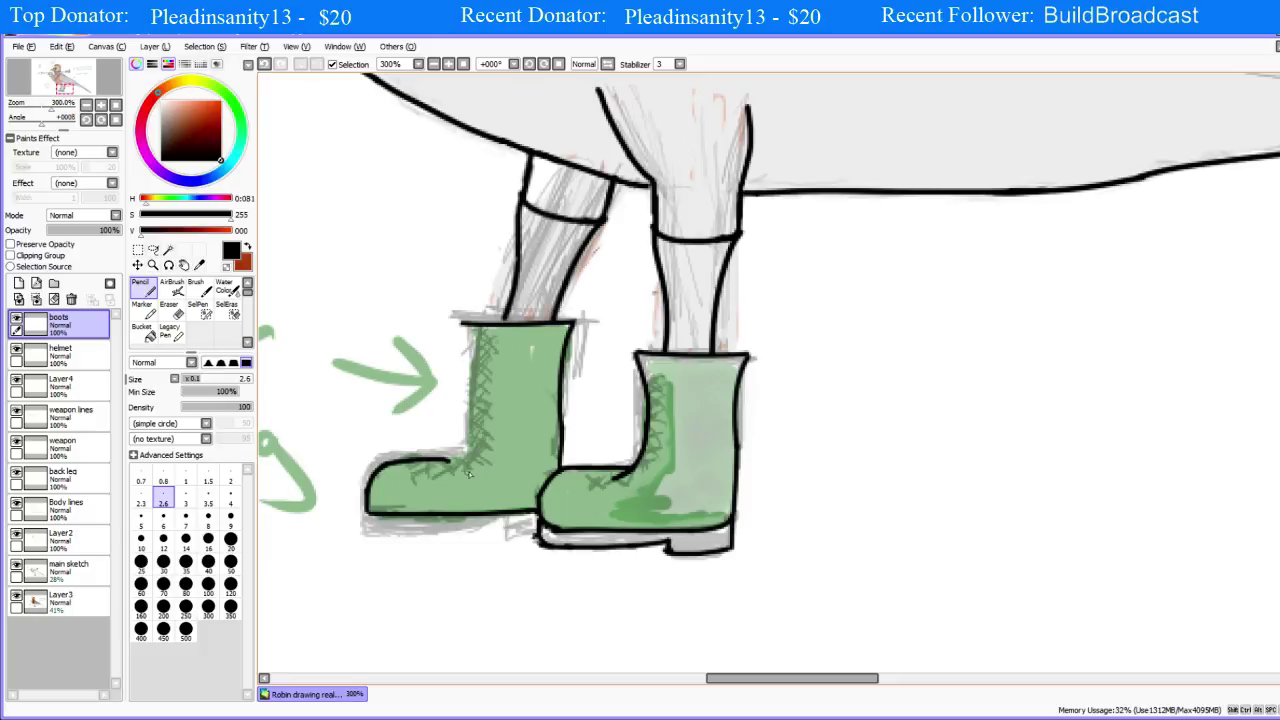
pyautogui.hotkey('ctrl', 'z')
# Step: Try several strokes for the top of the far boot's foot, running from the ankle forward to the toe
pyautogui.moveTo(466, 452); pyautogui.dragTo(386, 464)
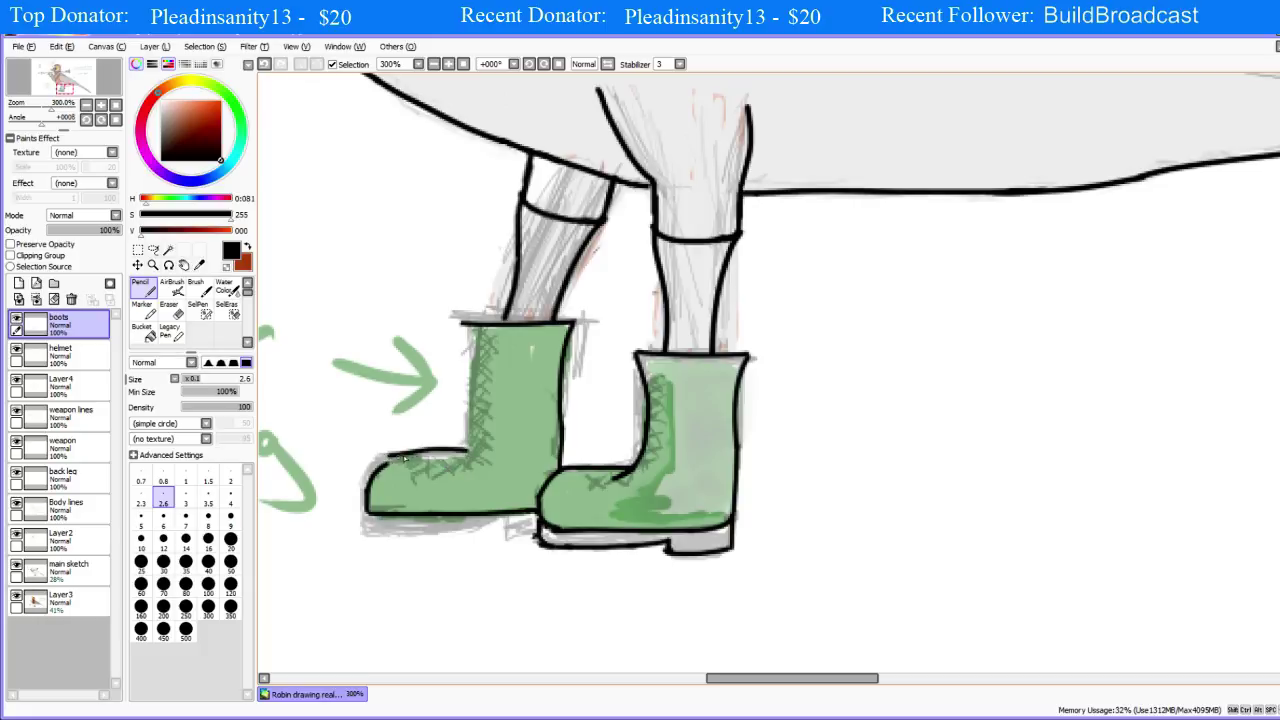
pyautogui.hotkey('ctrl', 'z')
pyautogui.hotkey('ctrl', 'z')
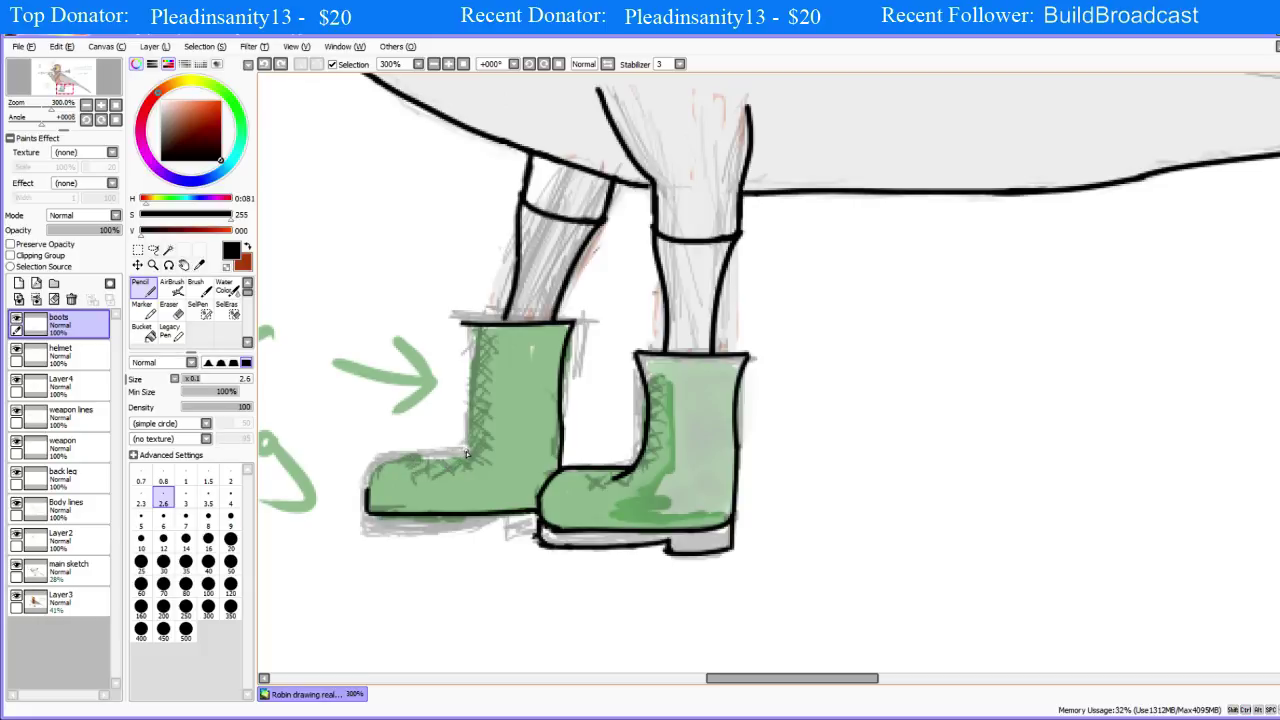
pyautogui.moveTo(465, 452); pyautogui.dragTo(378, 459)
pyautogui.hotkey('ctrl', 'z')
pyautogui.moveTo(470, 453)
pyautogui.mouseDown()
pyautogui.moveTo(390, 459)
pyautogui.moveTo(361, 494)
pyautogui.moveTo(386, 462)
pyautogui.mouseUp()
pyautogui.hotkey('ctrl', 'z')
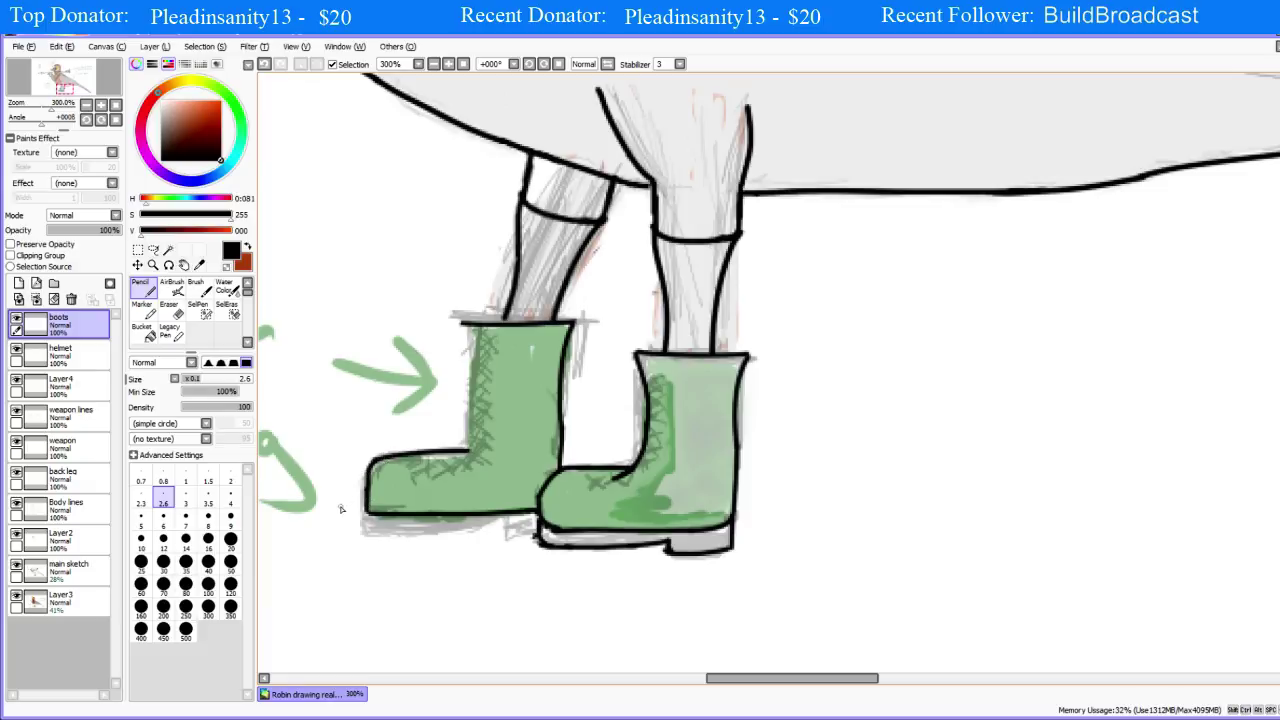
pyautogui.hotkey('ctrl', 'z')
pyautogui.hotkey('ctrl', 'z')
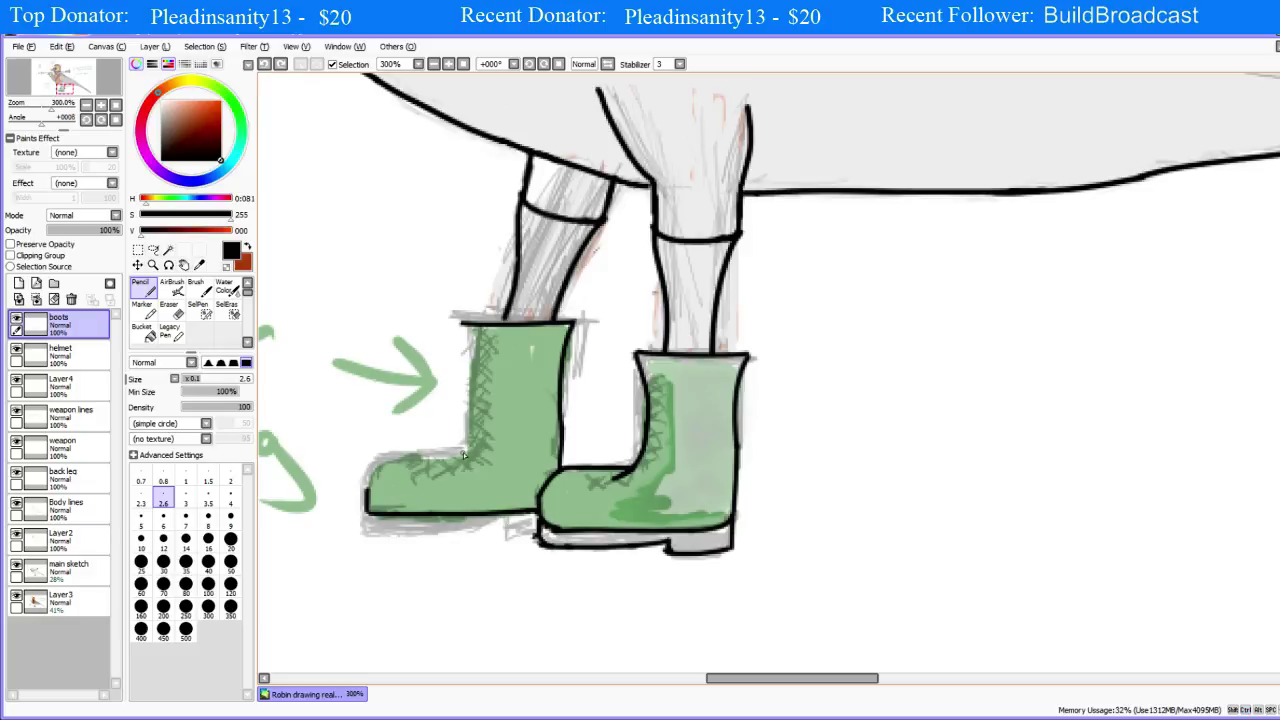
pyautogui.moveTo(464, 455); pyautogui.dragTo(368, 462)
pyautogui.hotkey('ctrl', 'z')
pyautogui.moveTo(465, 455); pyautogui.dragTo(363, 475)
pyautogui.hotkey('ctrl', 'z')
pyautogui.moveTo(463, 455)
pyautogui.mouseDown()
pyautogui.moveTo(362, 477)
pyautogui.moveTo(438, 441)
pyautogui.mouseUp()
pyautogui.hotkey('ctrl', 'z')
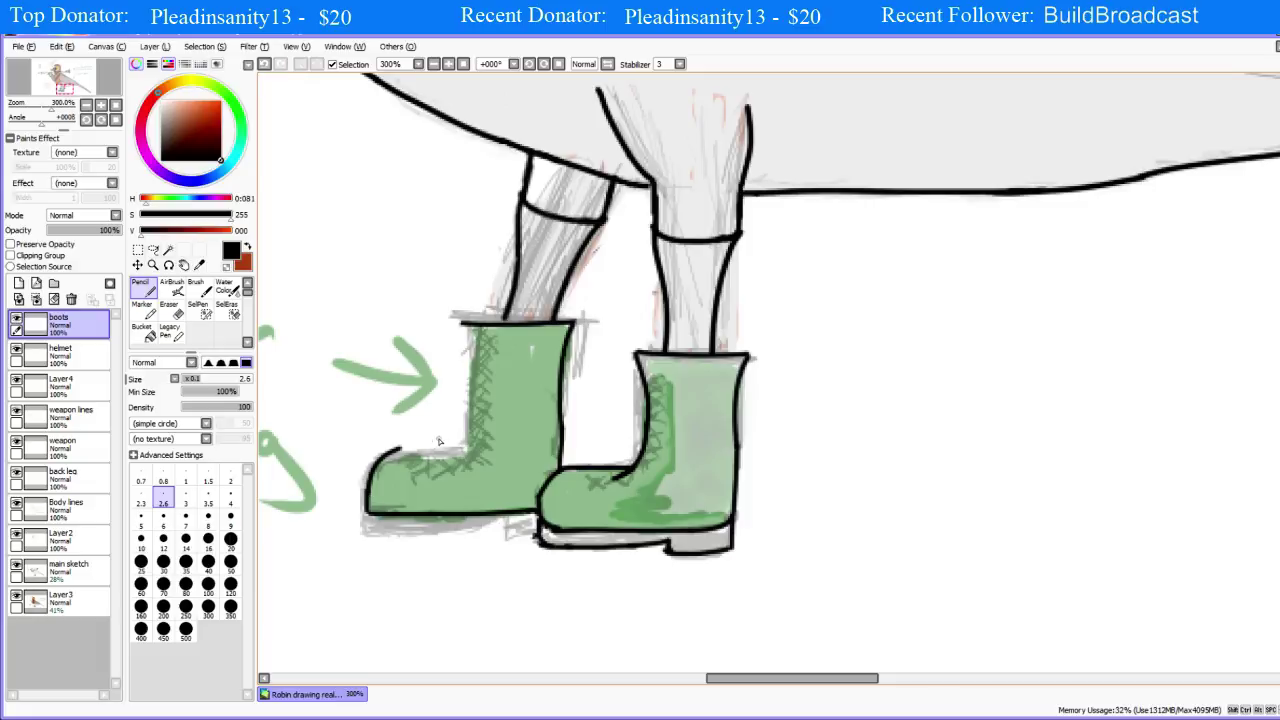
pyautogui.hotkey('ctrl', 'z')
# Step: Try several rounded toe curves rising from the short front edge of the far boot onto the foot
pyautogui.moveTo(368, 498); pyautogui.dragTo(430, 447)
pyautogui.hotkey('ctrl', 'z')
pyautogui.moveTo(367, 492); pyautogui.dragTo(430, 448)
pyautogui.hotkey('ctrl', 'z')
pyautogui.hotkey('ctrl', 'z')
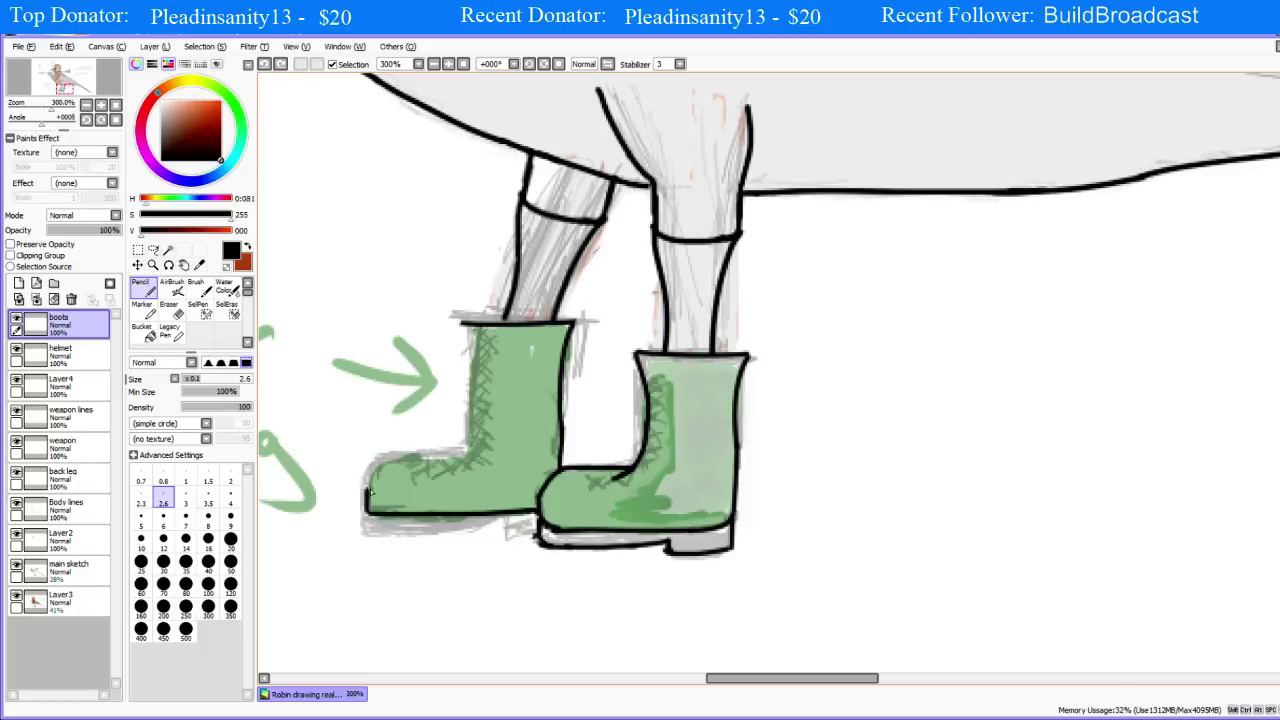
pyautogui.moveTo(367, 492); pyautogui.dragTo(398, 452)
pyautogui.hotkey('ctrl', 'z')
pyautogui.moveTo(367, 497); pyautogui.dragTo(398, 456)
pyautogui.hotkey('ctrl', 'z')
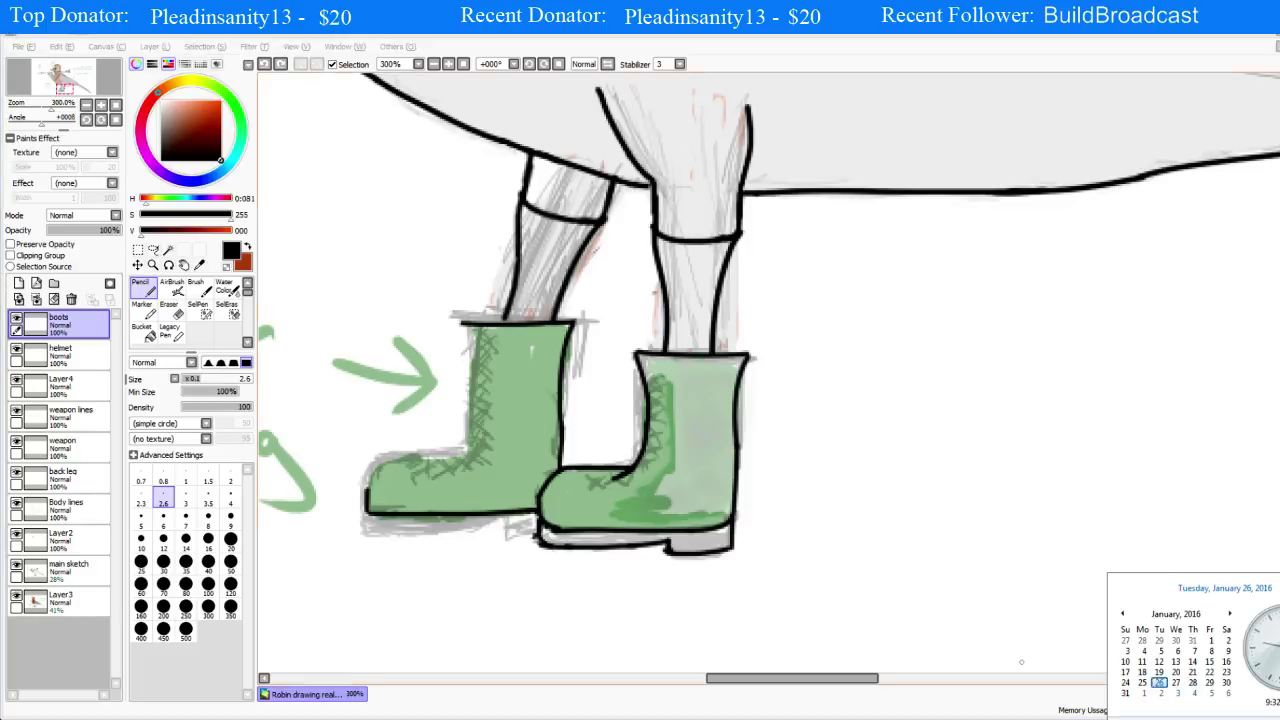
# Step: Dismiss the system calendar and try drawing the far boot's toe and foot top as one continuous stroke
pyautogui.click(822, 685)
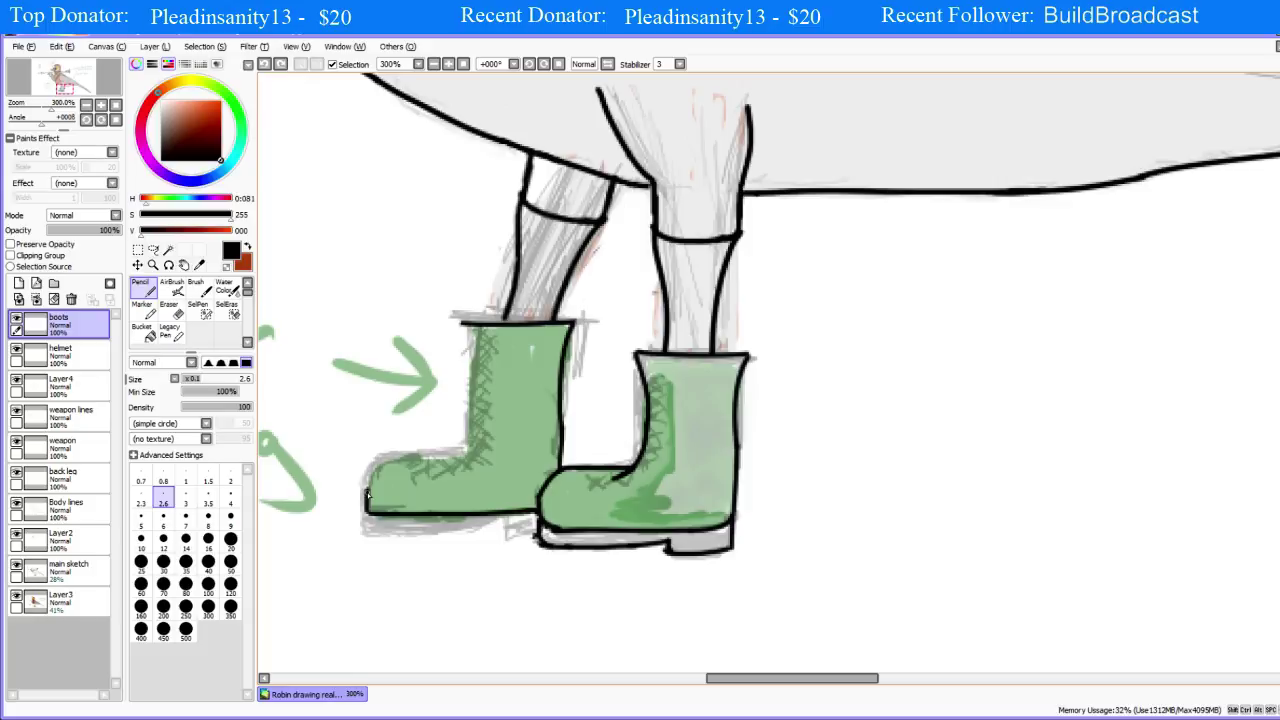
pyautogui.moveTo(368, 494)
pyautogui.mouseDown()
pyautogui.moveTo(392, 471)
pyautogui.moveTo(439, 456)
pyautogui.mouseUp()
pyautogui.hotkey('ctrl', 'z')
pyautogui.moveTo(366, 492); pyautogui.dragTo(425, 457)
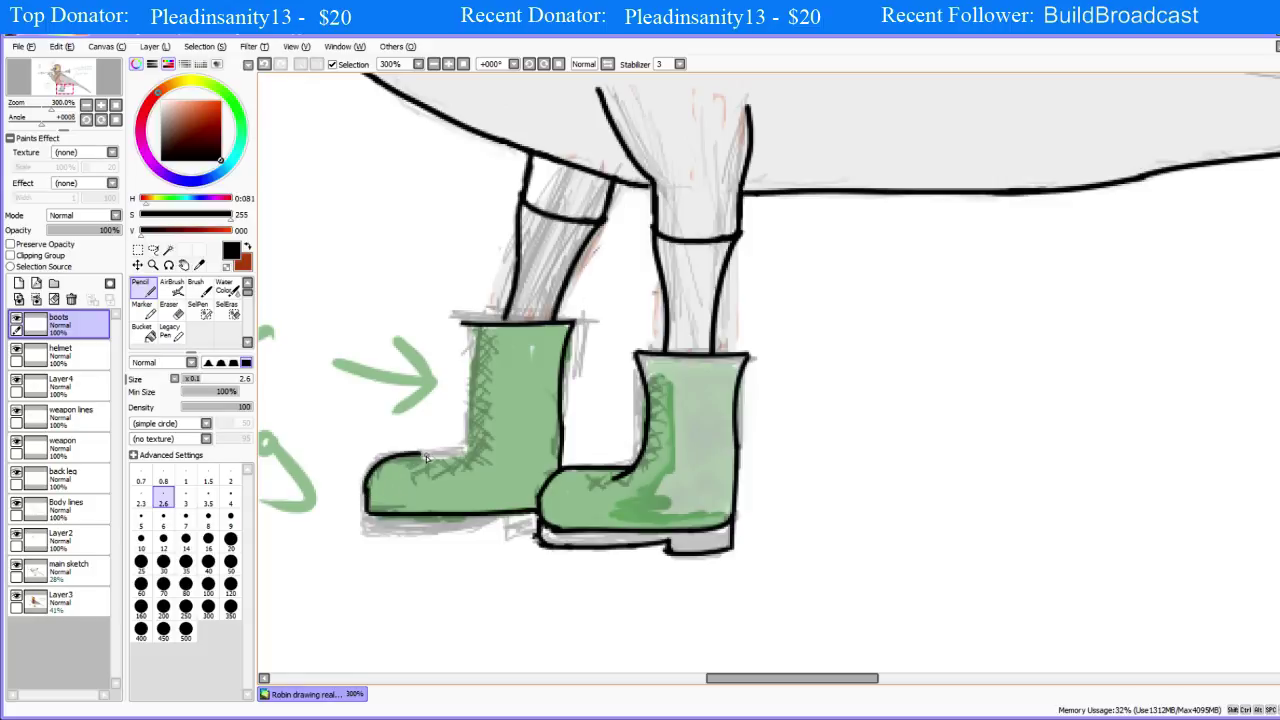
pyautogui.hotkey('ctrl', 'z')
pyautogui.moveTo(367, 495)
pyautogui.mouseDown()
pyautogui.moveTo(404, 457)
pyautogui.moveTo(366, 497)
pyautogui.moveTo(385, 460)
pyautogui.moveTo(403, 466)
pyautogui.moveTo(376, 475)
pyautogui.moveTo(462, 455)
pyautogui.mouseUp()
pyautogui.hotkey('ctrl', 'z')
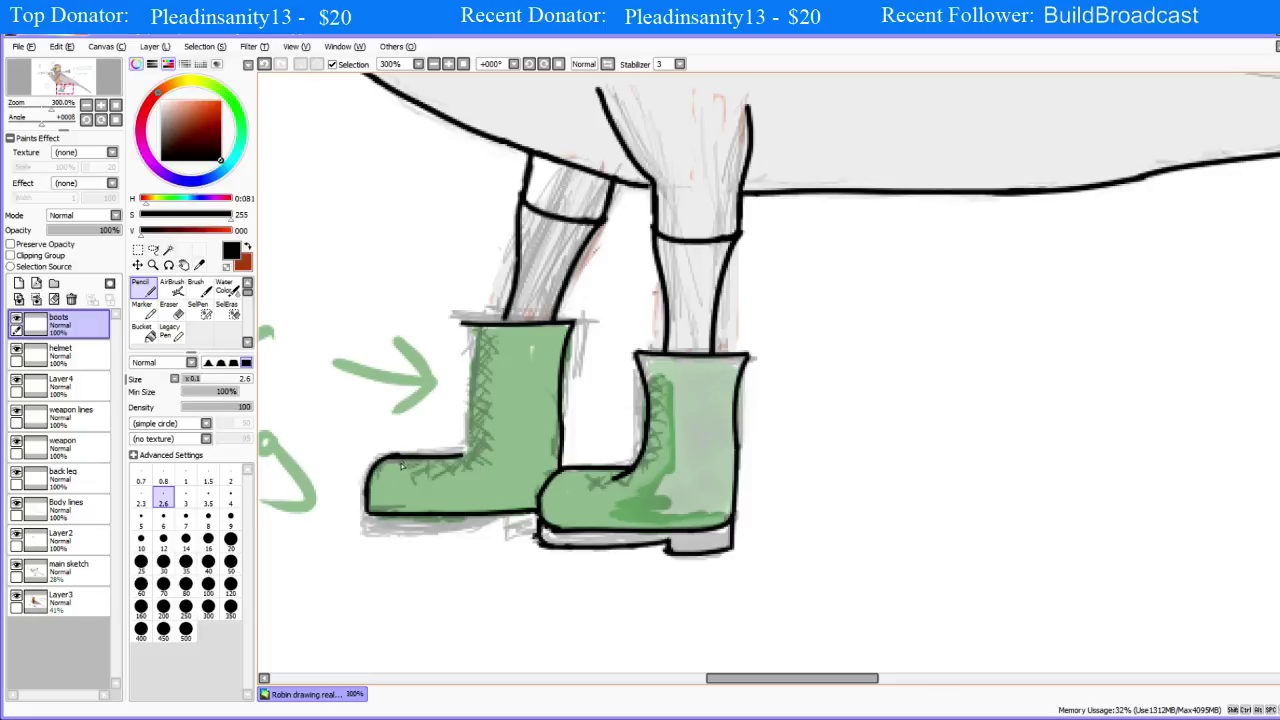
pyautogui.hotkey('ctrl', 'z')
pyautogui.hotkey('ctrl', 'z')
# Step: Try a longer, arched stroke for the far boot's foot top, from near the ankle out beyond the toe
pyautogui.moveTo(456, 456); pyautogui.dragTo(366, 468)
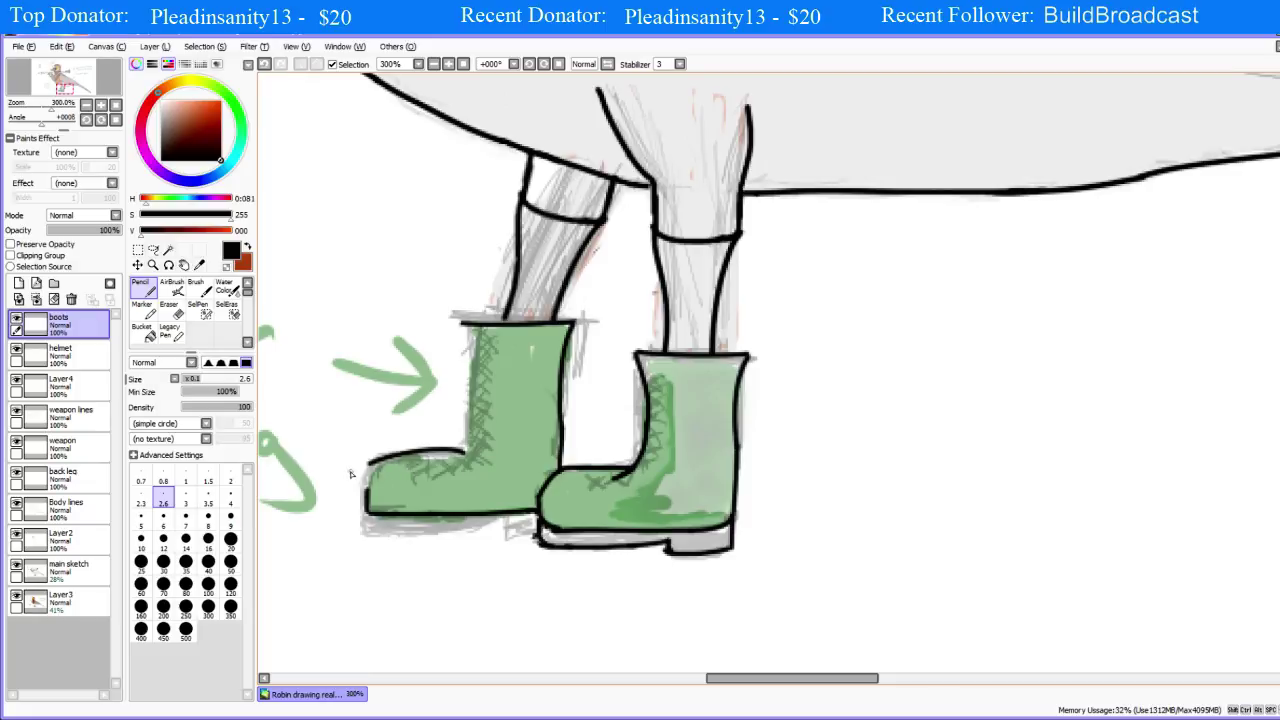
pyautogui.hotkey('ctrl', 'z')
pyautogui.moveTo(446, 454); pyautogui.dragTo(351, 470)
pyautogui.hotkey('ctrl', 'z')
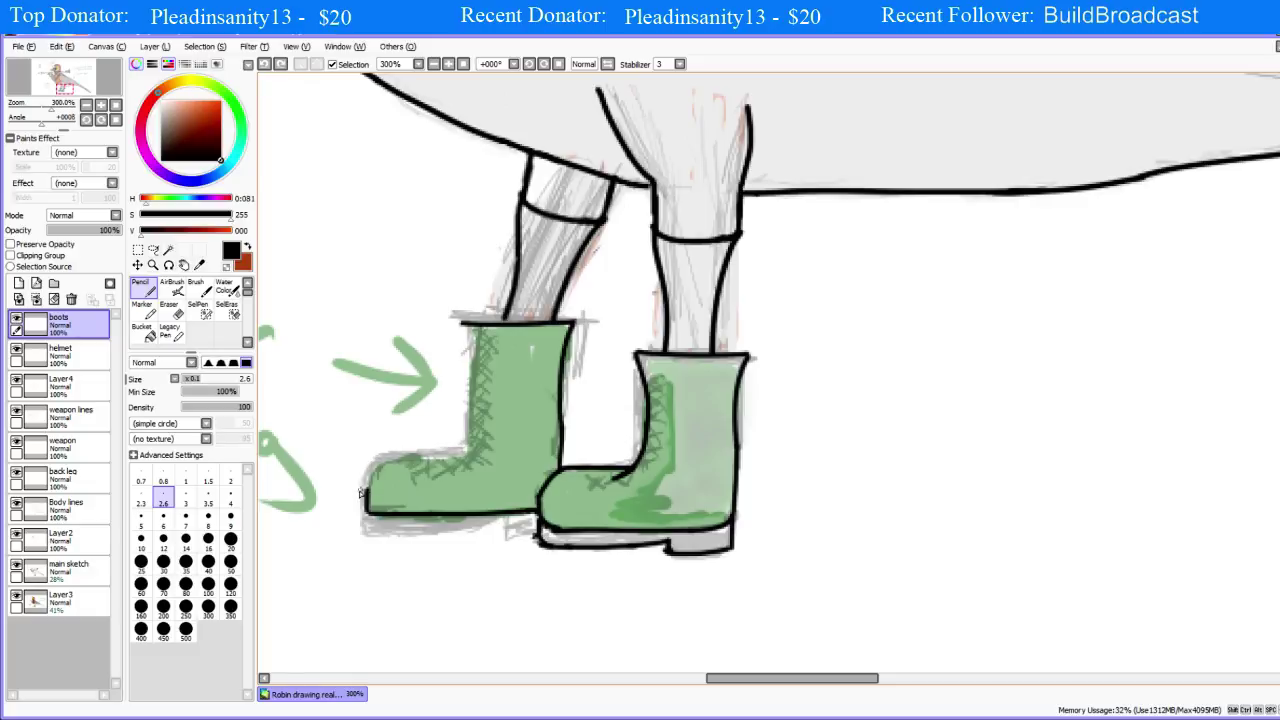
# Step: Try short toe curves on the far boot, undo them and erase the short front edge above the sole line
pyautogui.moveTo(366, 493); pyautogui.dragTo(402, 448)
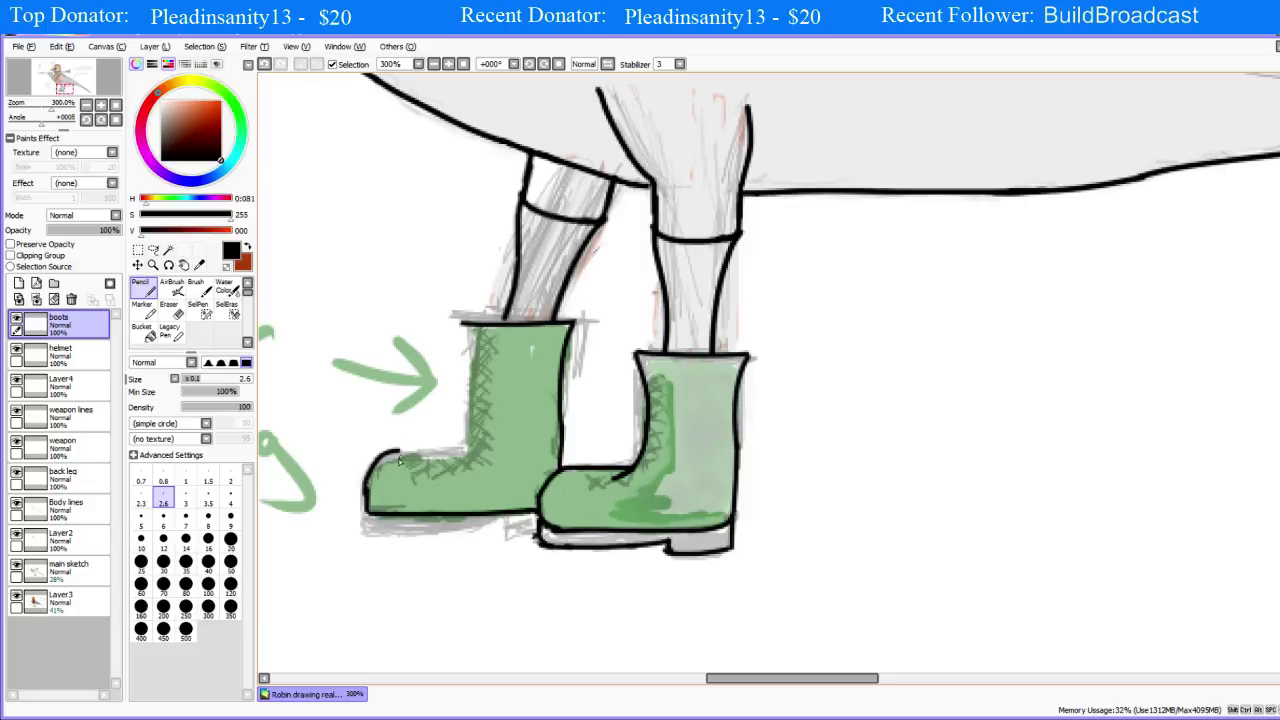
pyautogui.hotkey('ctrl', 'z')
pyautogui.moveTo(367, 500); pyautogui.dragTo(392, 448)
pyautogui.hotkey('ctrl', 'z')
pyautogui.moveTo(367, 494); pyautogui.dragTo(404, 462)
pyautogui.hotkey('ctrl', 'z')
pyautogui.press('e')
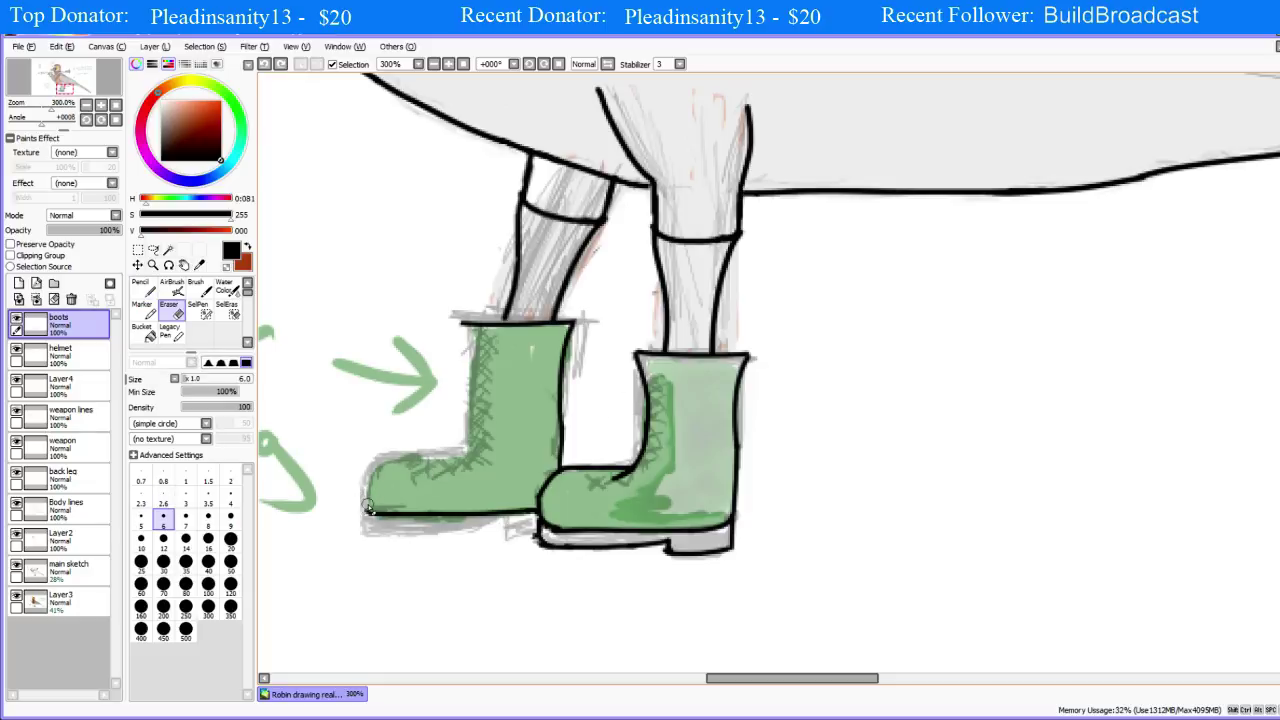
pyautogui.press('n')
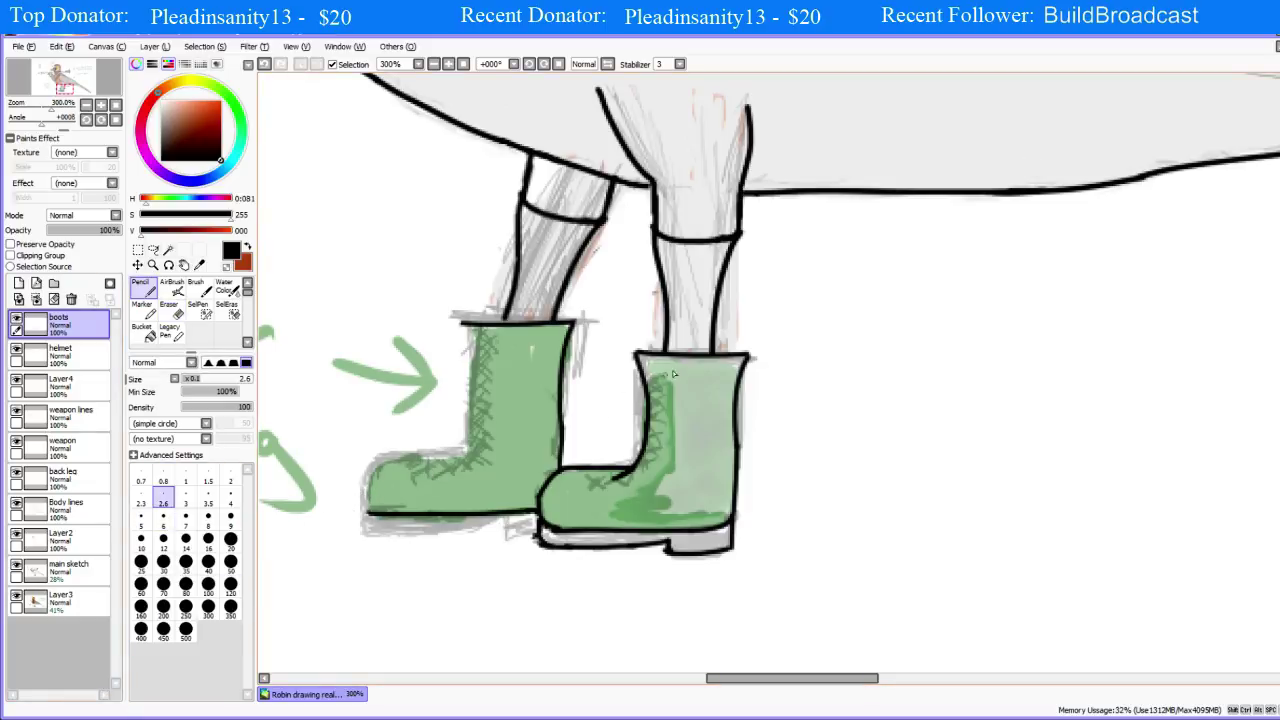
# Step: Try rounded toe curves at the front of the far boot, undoing back to the earlier toe outline
pyautogui.moveTo(418, 470); pyautogui.dragTo(373, 501)
pyautogui.hotkey('ctrl', 'z')
pyautogui.moveTo(372, 513)
pyautogui.mouseDown()
pyautogui.moveTo(368, 476)
pyautogui.moveTo(358, 480)
pyautogui.moveTo(396, 471)
pyautogui.moveTo(373, 494)
pyautogui.moveTo(367, 477)
pyautogui.moveTo(418, 461)
pyautogui.moveTo(365, 494)
pyautogui.moveTo(393, 459)
pyautogui.moveTo(364, 480)
pyautogui.moveTo(365, 498)
pyautogui.moveTo(399, 456)
pyautogui.mouseUp()
pyautogui.hotkey('ctrl', 'z')
pyautogui.hotkey('ctrl', 'z')
pyautogui.hotkey('ctrl', 'z')
pyautogui.hotkey('ctrl', 'z')
pyautogui.hotkey('ctrl', 'z')
# Step: Try several curves for the far boot's toe and foot top, from the front edge back to the ankle
pyautogui.moveTo(365, 484); pyautogui.dragTo(422, 449)
pyautogui.hotkey('ctrl', 'z')
pyautogui.moveTo(363, 484); pyautogui.dragTo(428, 448)
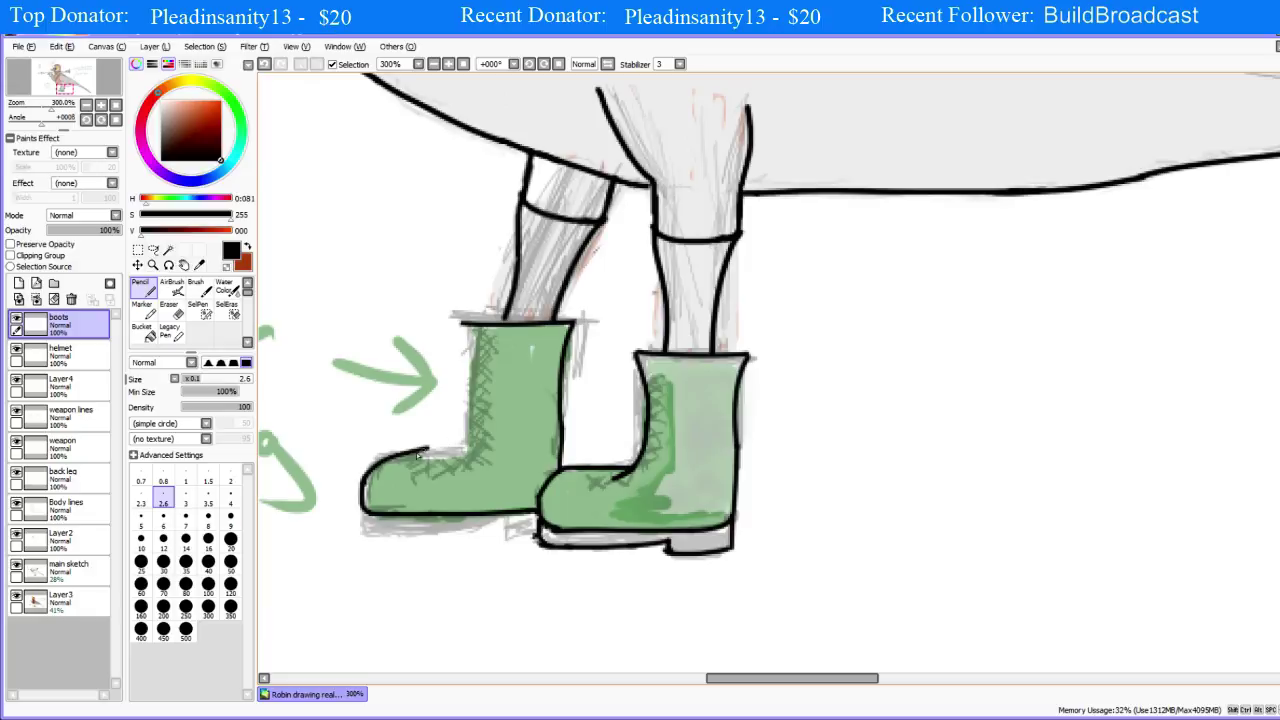
pyautogui.hotkey('ctrl', 'z')
pyautogui.moveTo(363, 485)
pyautogui.mouseDown()
pyautogui.moveTo(415, 457)
pyautogui.moveTo(454, 456)
pyautogui.mouseUp()
pyautogui.hotkey('ctrl', 'z')
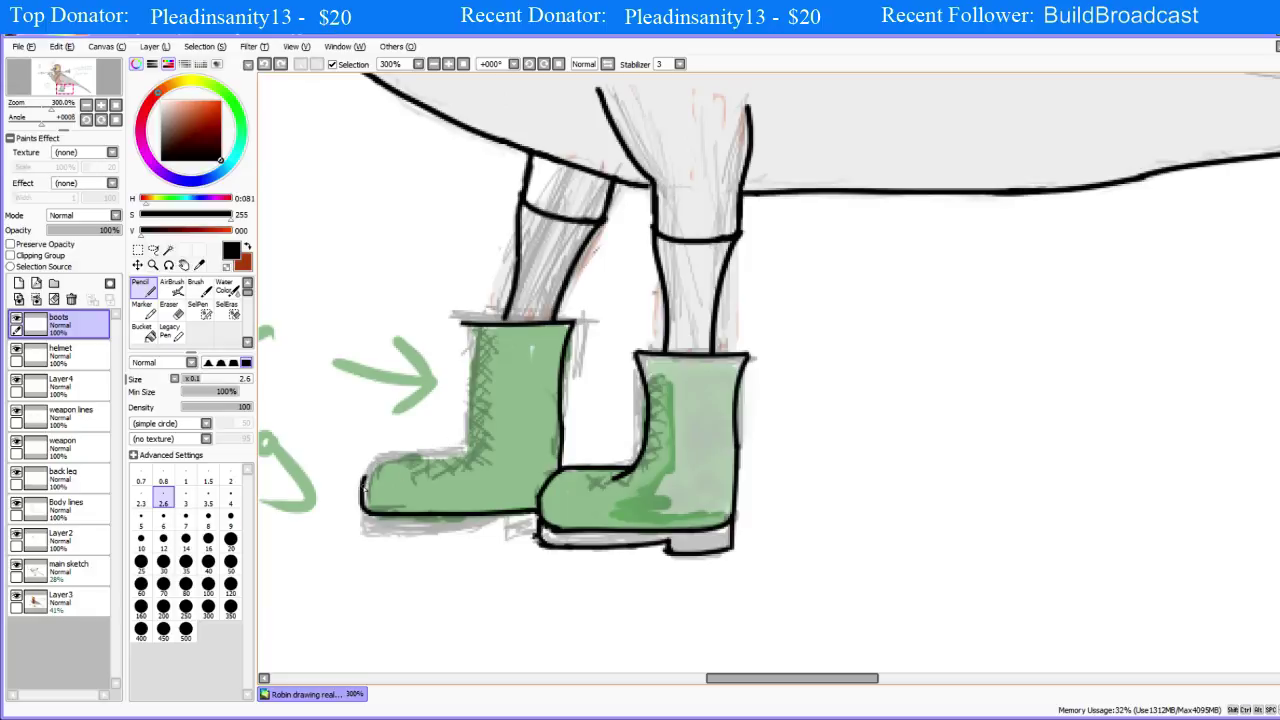
pyautogui.moveTo(362, 488); pyautogui.dragTo(458, 448)
pyautogui.hotkey('ctrl', 'z')
pyautogui.moveTo(362, 490)
pyautogui.mouseDown()
pyautogui.moveTo(422, 452)
pyautogui.moveTo(464, 450)
pyautogui.mouseUp()
pyautogui.hotkey('ctrl', 'z')
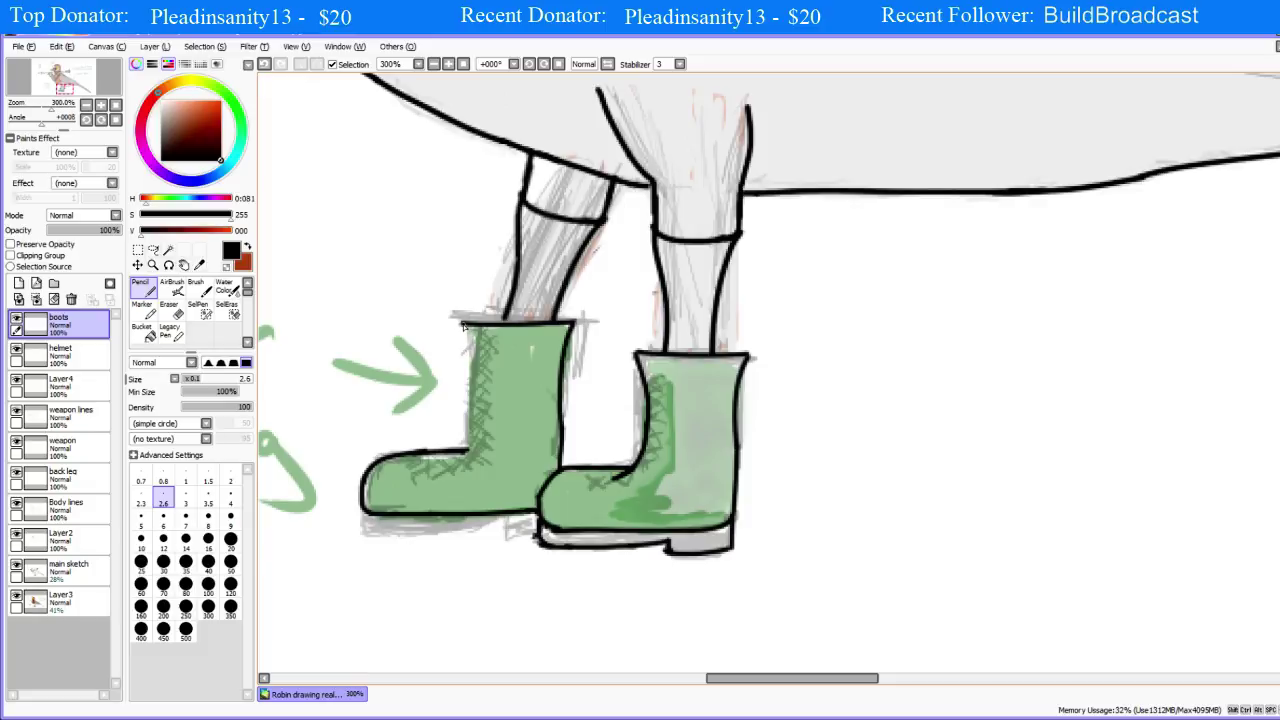
# Step: Try short strokes for the front edge of the far boot's shaft, starting at the cuff's front corner
pyautogui.moveTo(463, 324); pyautogui.dragTo(484, 413)
pyautogui.hotkey('ctrl', 'z')
pyautogui.hotkey('ctrl', 'z')
pyautogui.moveTo(465, 325); pyautogui.dragTo(478, 388)
pyautogui.hotkey('ctrl', 'z')
pyautogui.hotkey('ctrl', 'z')
pyautogui.moveTo(463, 325)
pyautogui.mouseDown()
pyautogui.moveTo(471, 377)
pyautogui.moveTo(456, 432)
pyautogui.mouseUp()
pyautogui.hotkey('ctrl', 'z')
pyautogui.moveTo(463, 325); pyautogui.dragTo(479, 409)
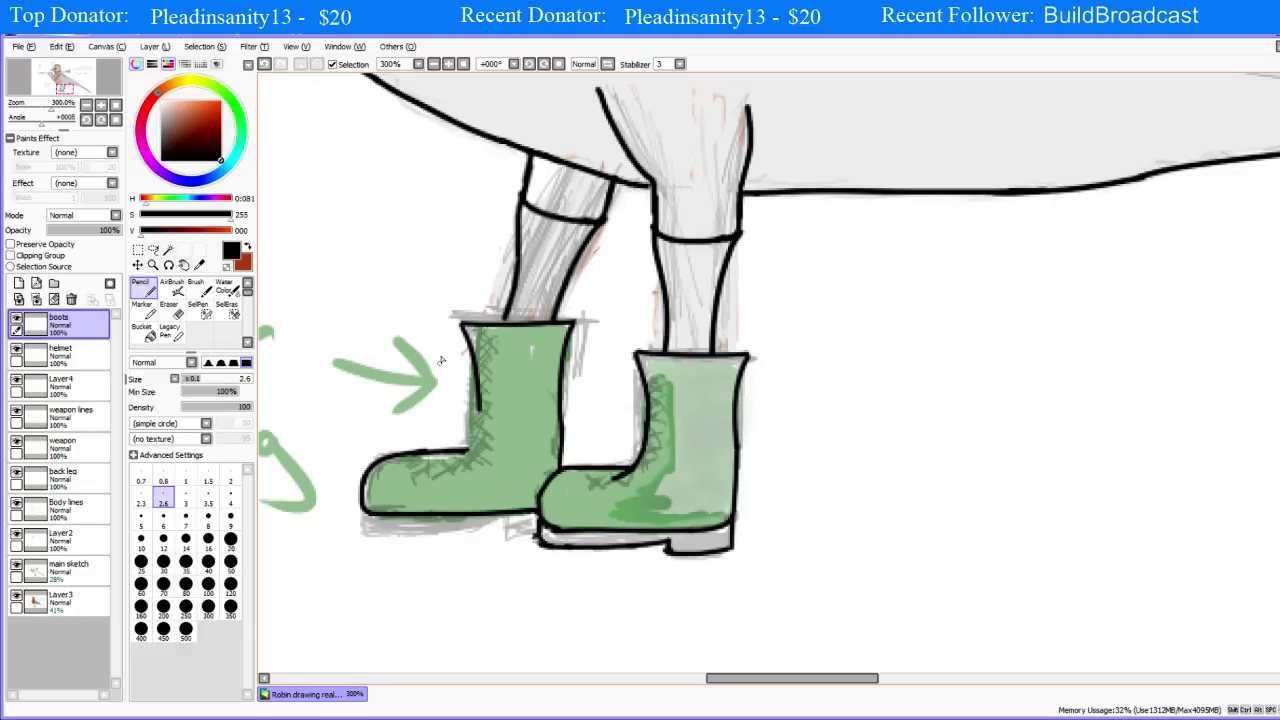
pyautogui.hotkey('ctrl', 'z')
# Step: Try longer curves for the far boot's shaft front, from the cuff's corner down past the ankle into the foot
pyautogui.moveTo(464, 324); pyautogui.dragTo(472, 450)
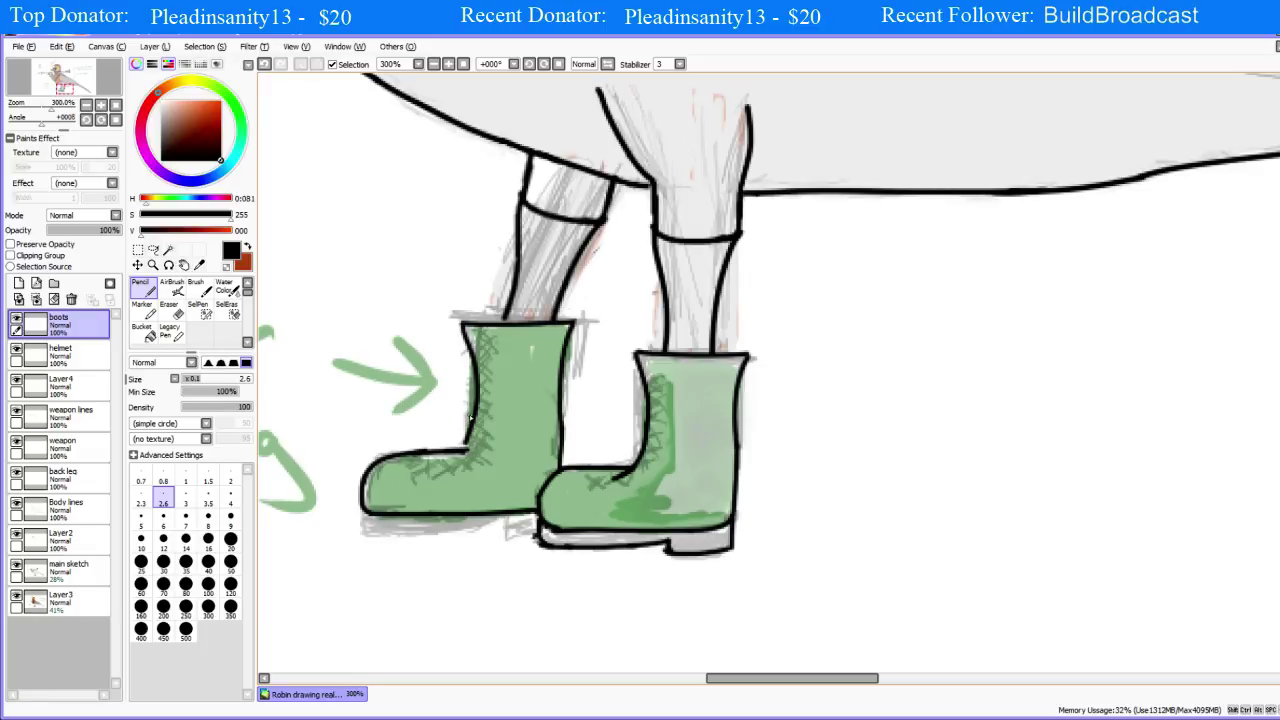
pyautogui.hotkey('ctrl', 'z')
pyautogui.moveTo(464, 324); pyautogui.dragTo(472, 424)
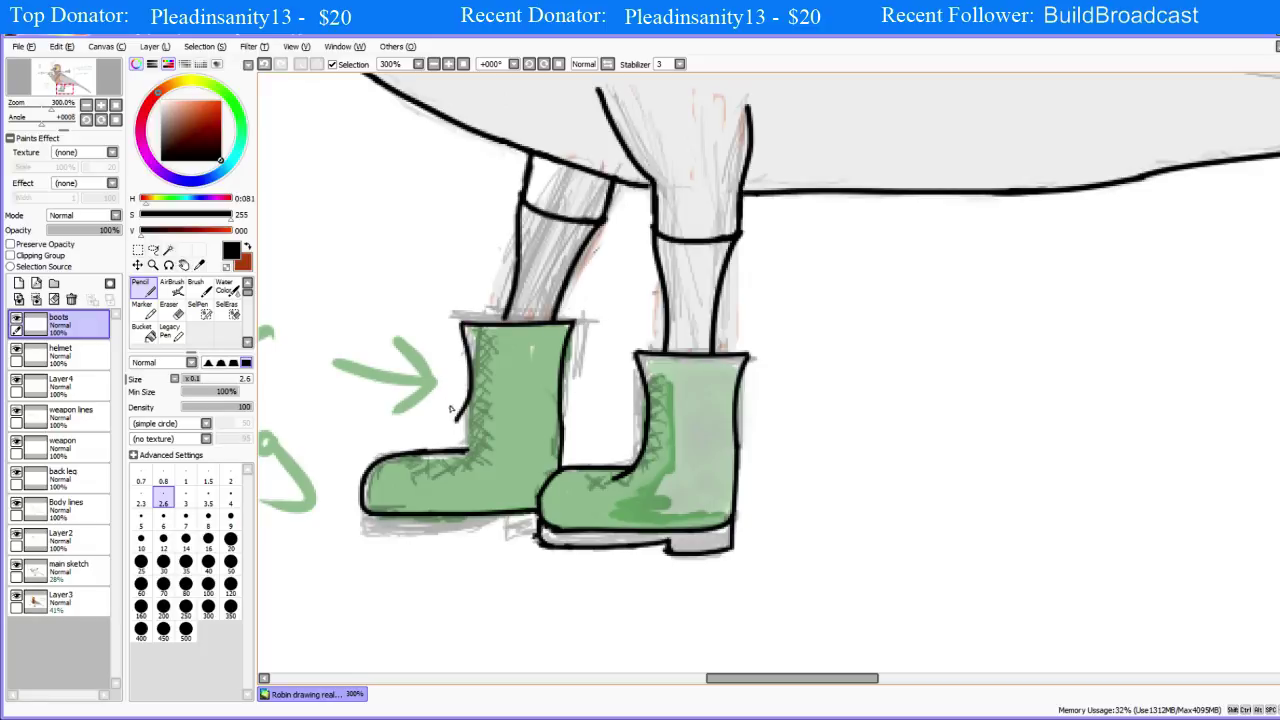
pyautogui.hotkey('ctrl', 'z')
pyautogui.moveTo(464, 330); pyautogui.dragTo(458, 450)
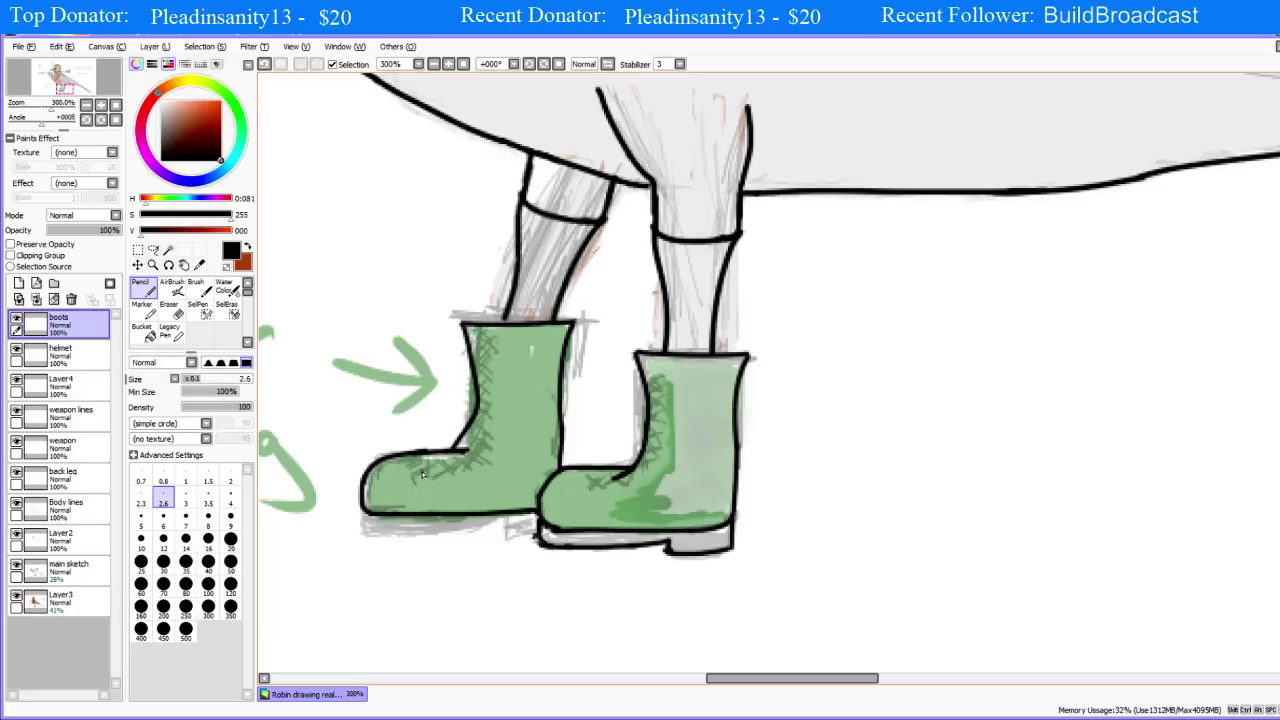
pyautogui.hotkey('ctrl', 'z')
pyautogui.moveTo(462, 324); pyautogui.dragTo(479, 460)
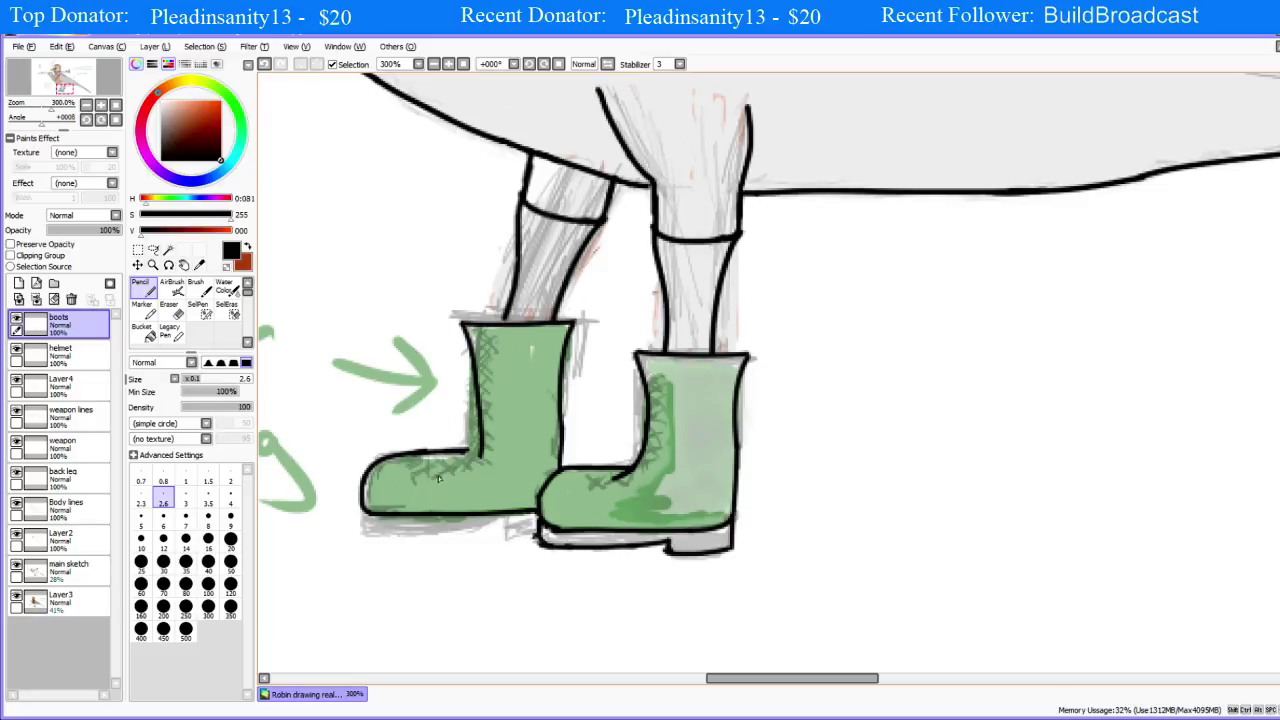
pyautogui.hotkey('ctrl', 'z')
pyautogui.moveTo(464, 325); pyautogui.dragTo(452, 494)
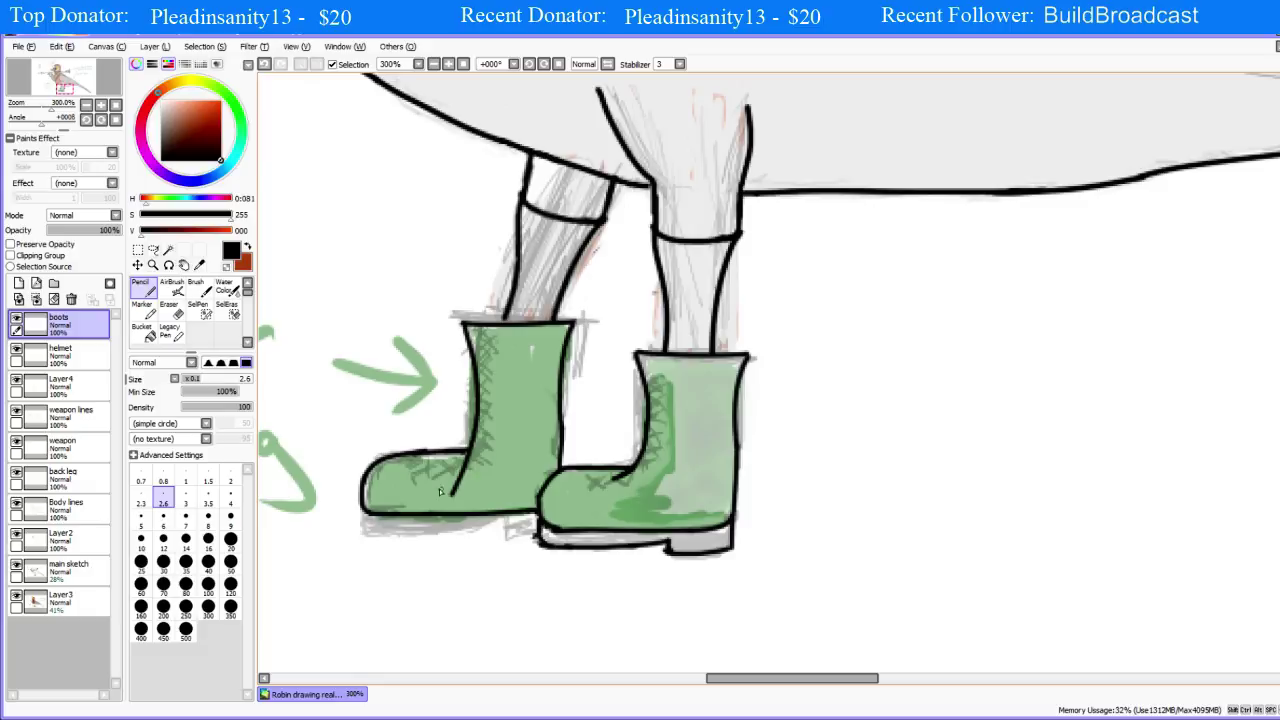
# Step: Erase the shaft line's overrun across the far boot's foot and draw a short ankle crease curving toward the toe
pyautogui.press('e')
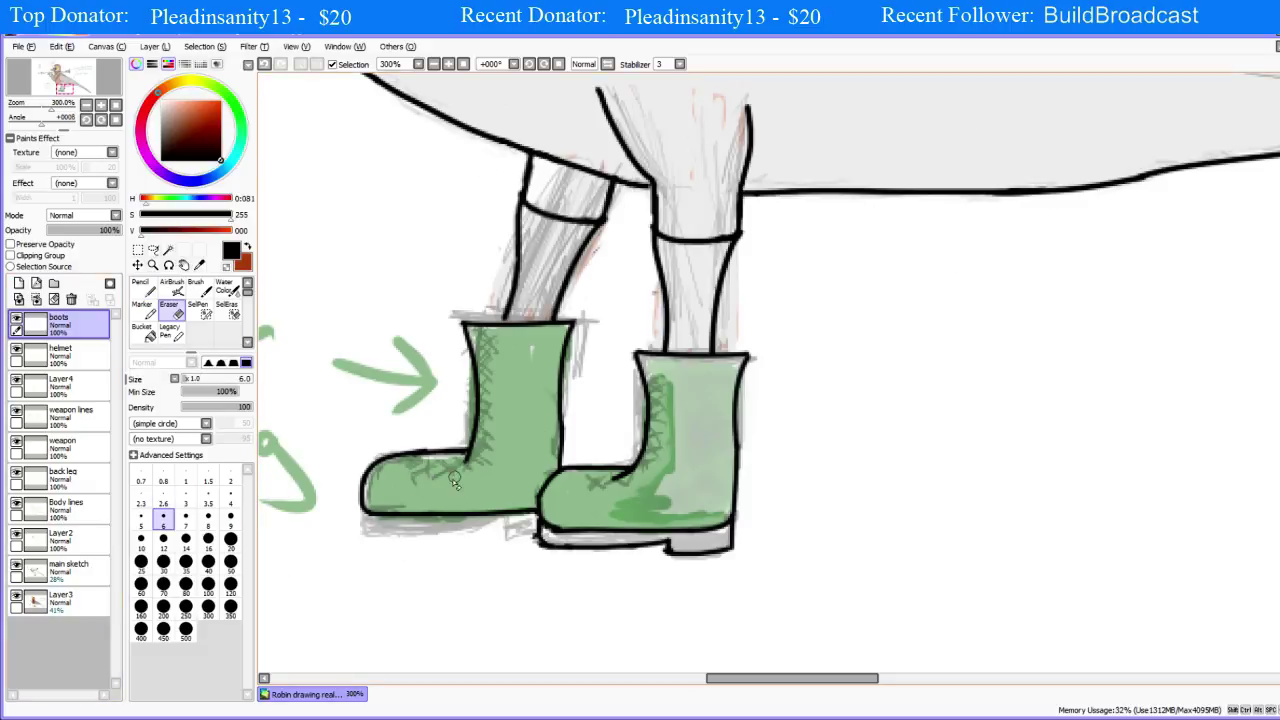
pyautogui.press('n')
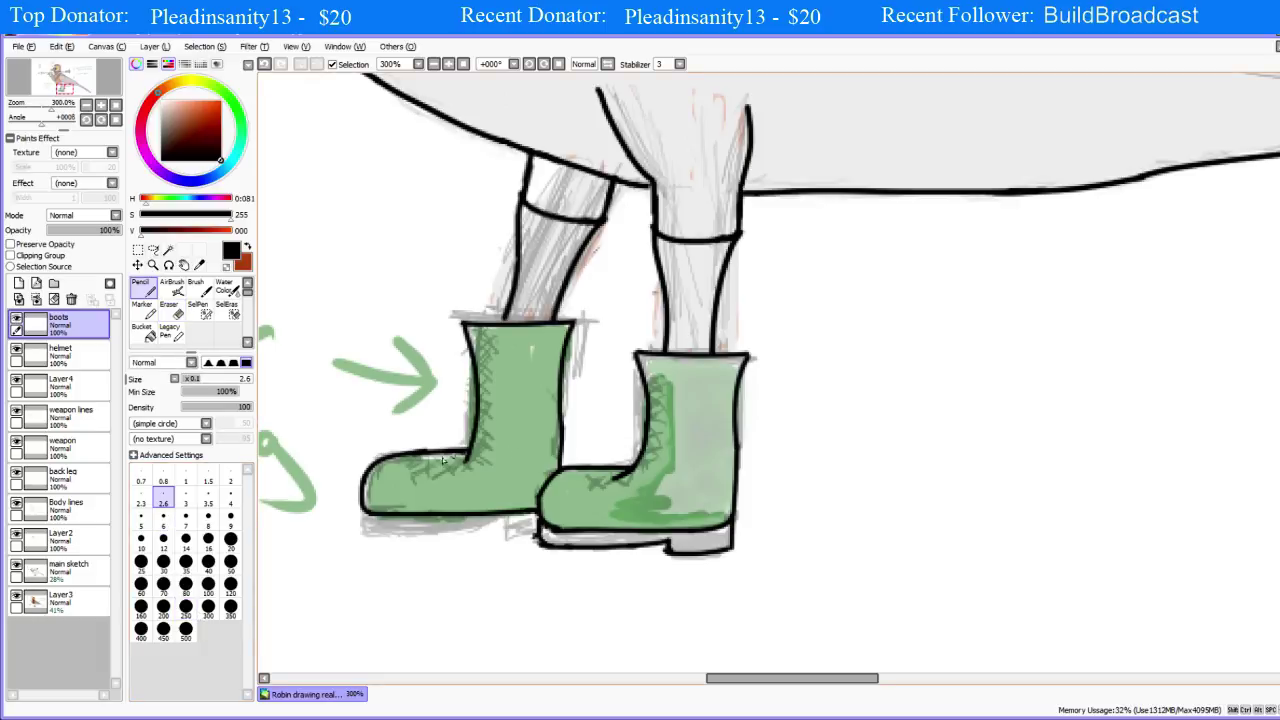
pyautogui.moveTo(466, 457); pyautogui.dragTo(446, 469)
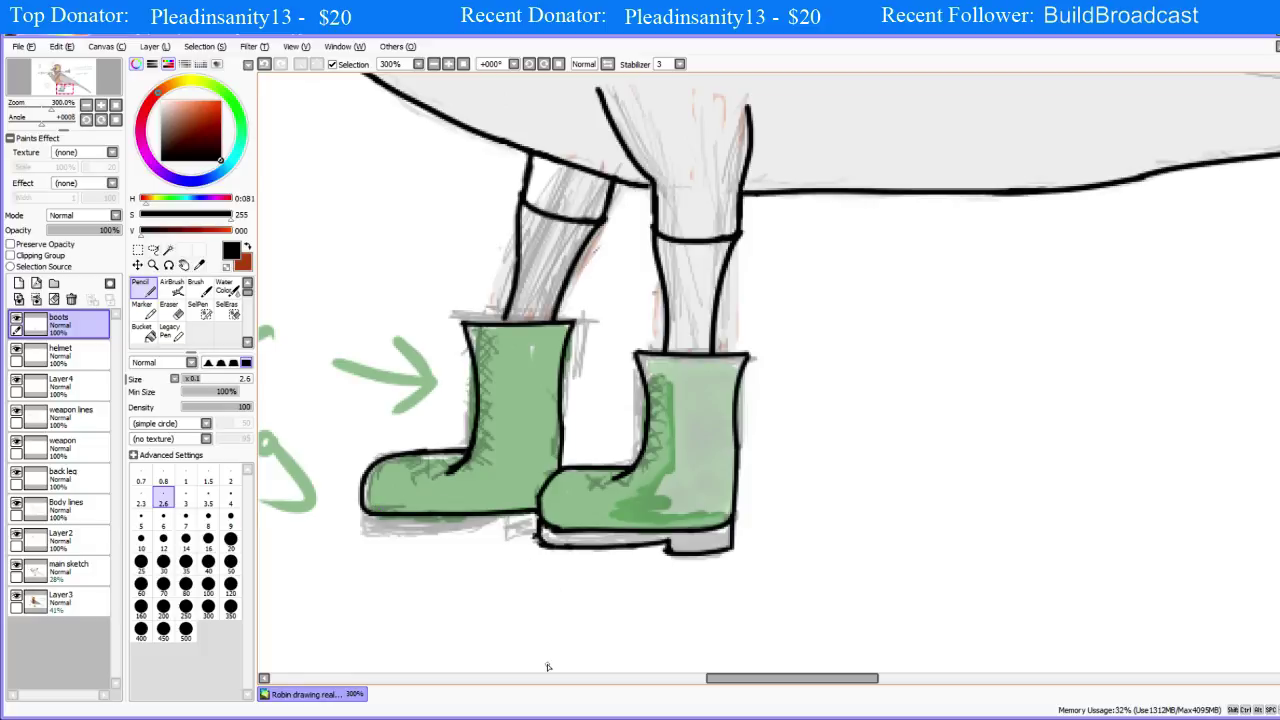
# Step: Erase the far boot's toe curve and redraw it shorter, from the foot top down to the sole line
pyautogui.press('e')
pyautogui.moveTo(365, 518)
pyautogui.mouseDown()
pyautogui.moveTo(370, 453)
pyautogui.moveTo(367, 518)
pyautogui.moveTo(380, 516)
pyautogui.moveTo(387, 450)
pyautogui.mouseUp()
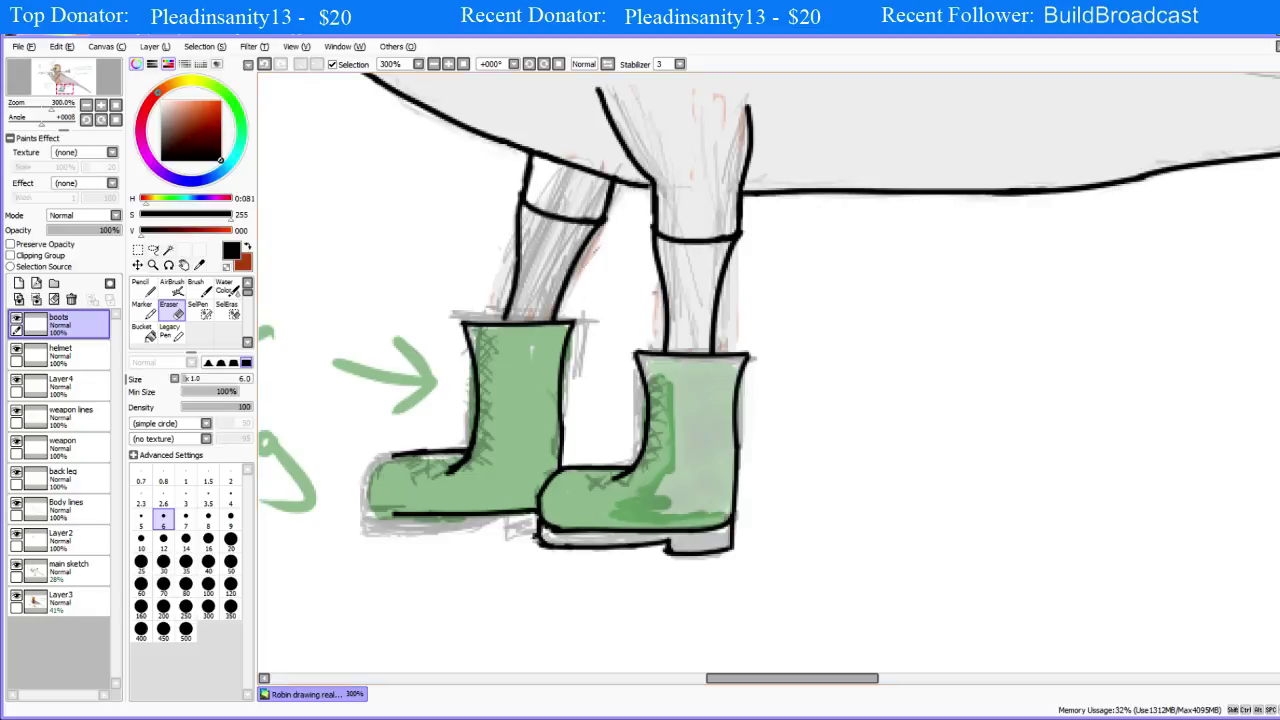
pyautogui.press('n')
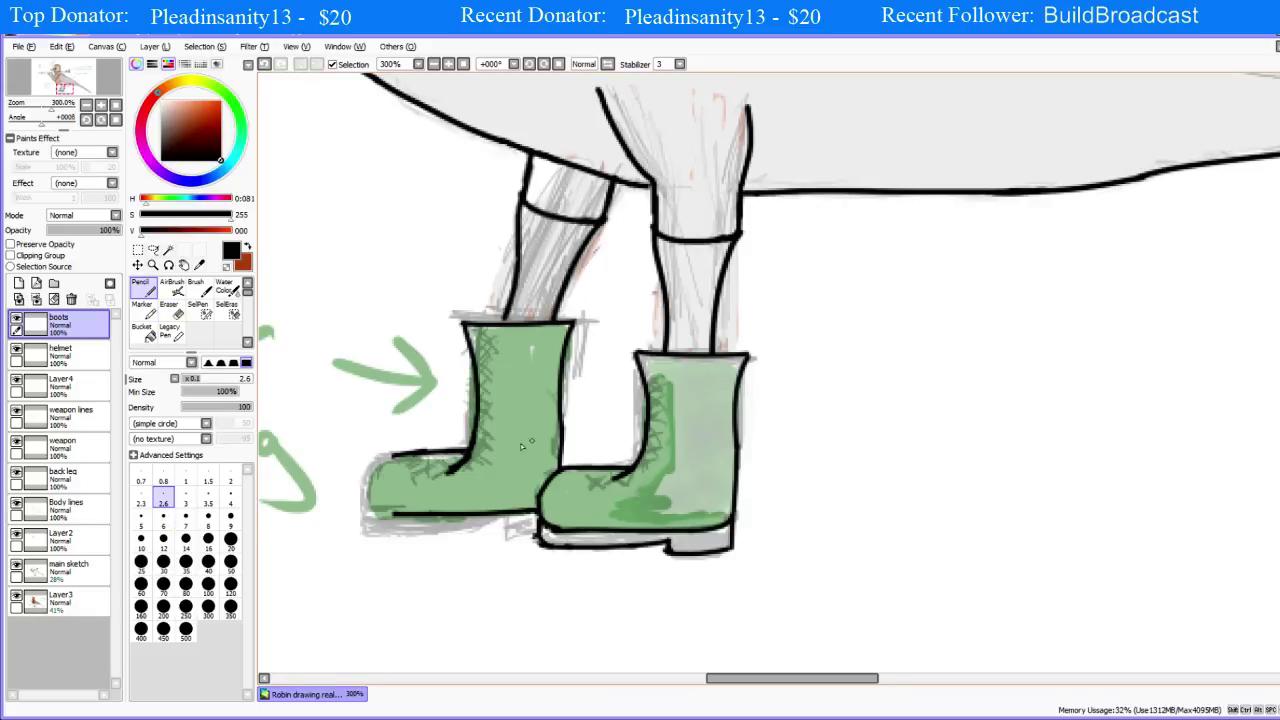
pyautogui.moveTo(449, 457)
pyautogui.mouseDown()
pyautogui.moveTo(383, 476)
pyautogui.moveTo(406, 457)
pyautogui.moveTo(379, 492)
pyautogui.moveTo(404, 514)
pyautogui.mouseUp()
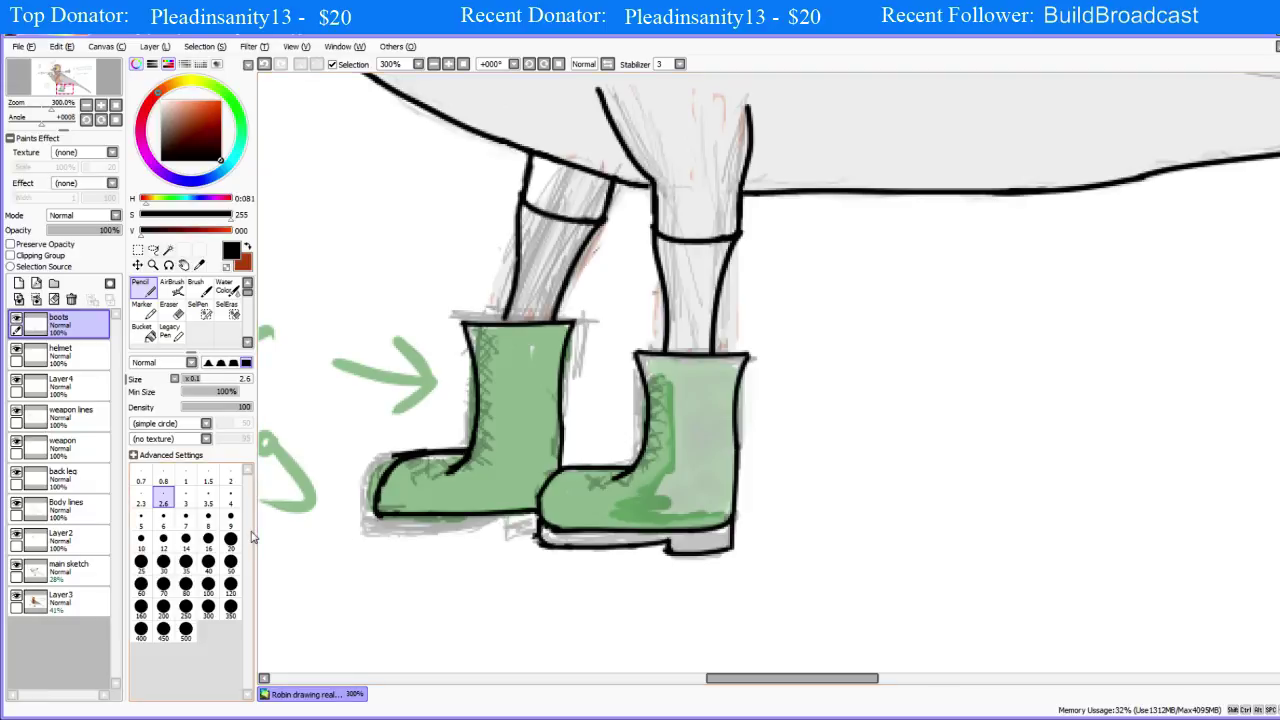
# Step: Erase the toe's sharp lower corner on the far boot and redraw the toe as a rounded curve
pyautogui.press('e')
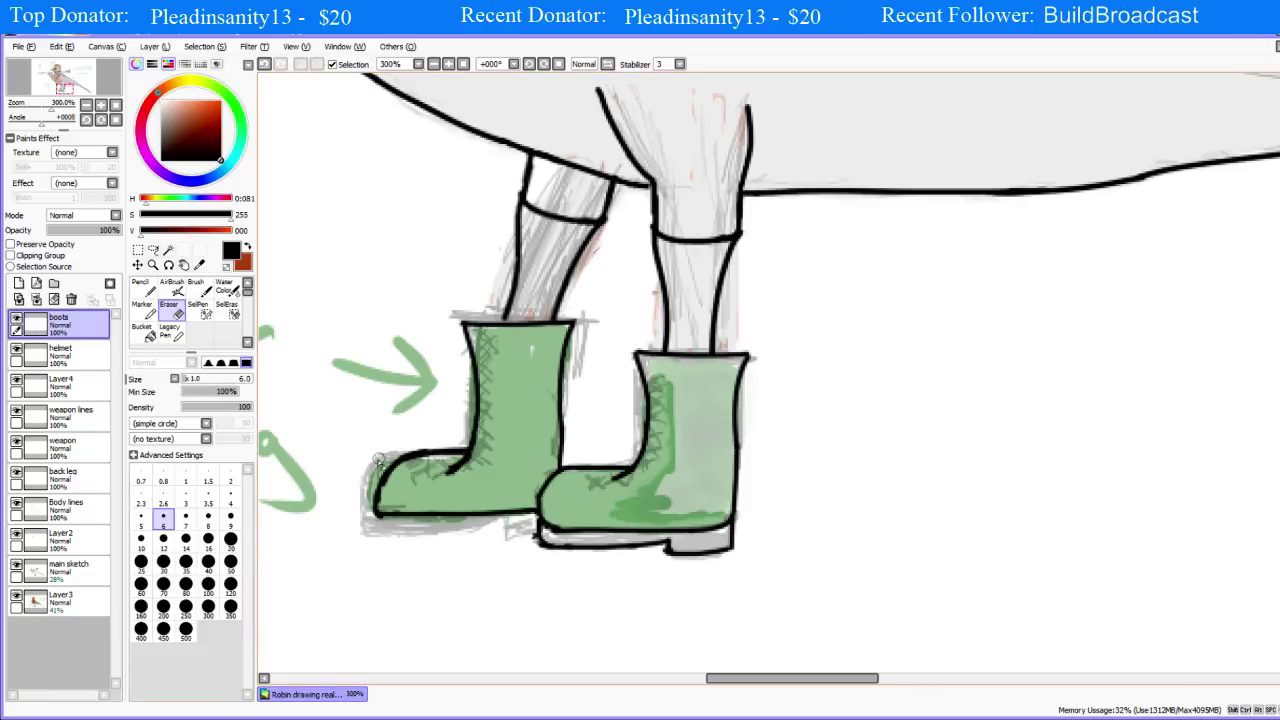
pyautogui.moveTo(374, 494)
pyautogui.mouseDown()
pyautogui.moveTo(364, 506)
pyautogui.moveTo(376, 514)
pyautogui.mouseUp()
pyautogui.press('n')
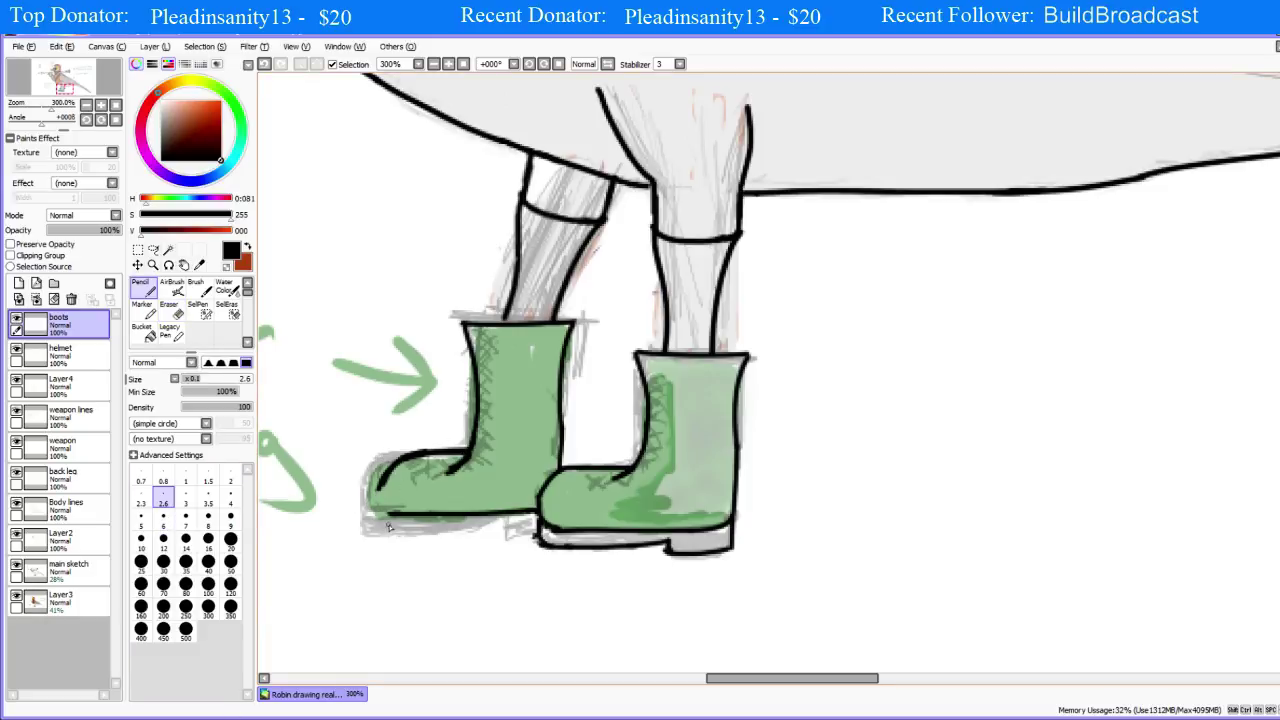
pyautogui.moveTo(399, 516)
pyautogui.mouseDown()
pyautogui.moveTo(376, 500)
pyautogui.moveTo(403, 463)
pyautogui.moveTo(364, 512)
pyautogui.mouseUp()
pyautogui.press('e')
pyautogui.press('n')
pyautogui.moveTo(393, 513)
pyautogui.mouseDown()
pyautogui.moveTo(380, 500)
pyautogui.moveTo(414, 470)
pyautogui.mouseUp()
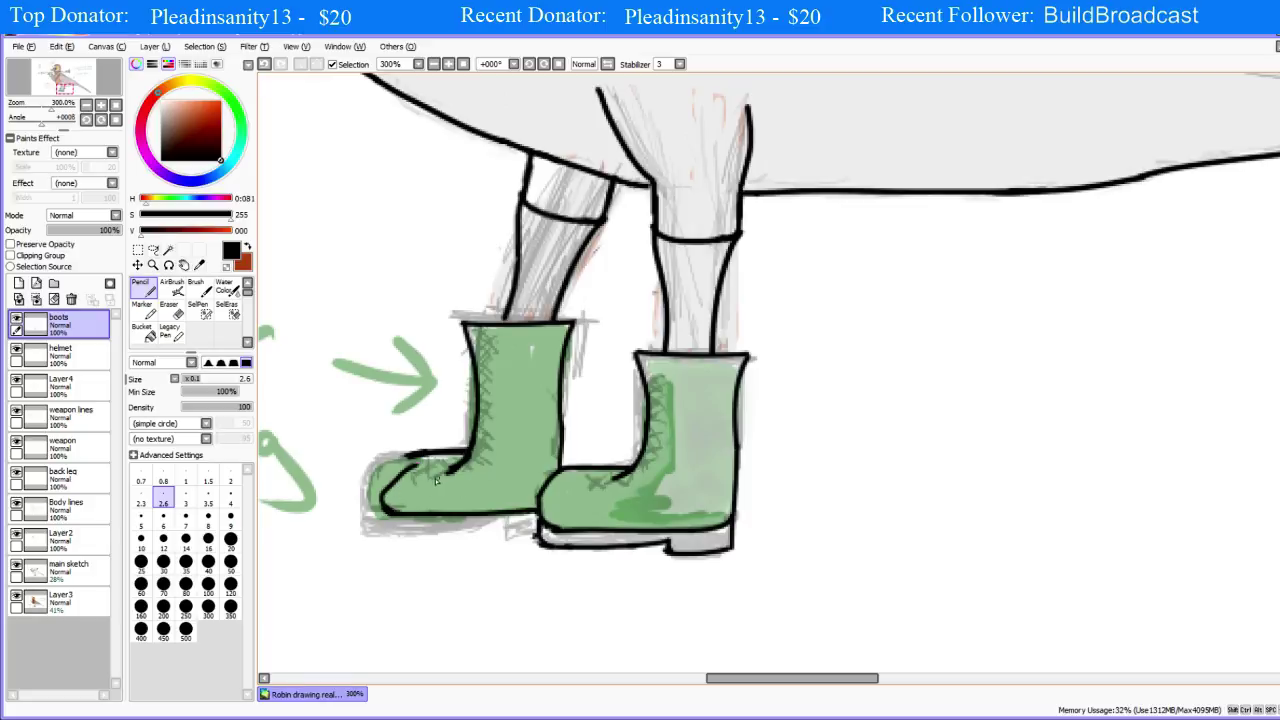
pyautogui.hotkey('ctrl', 'z')
pyautogui.moveTo(379, 507); pyautogui.dragTo(414, 462)
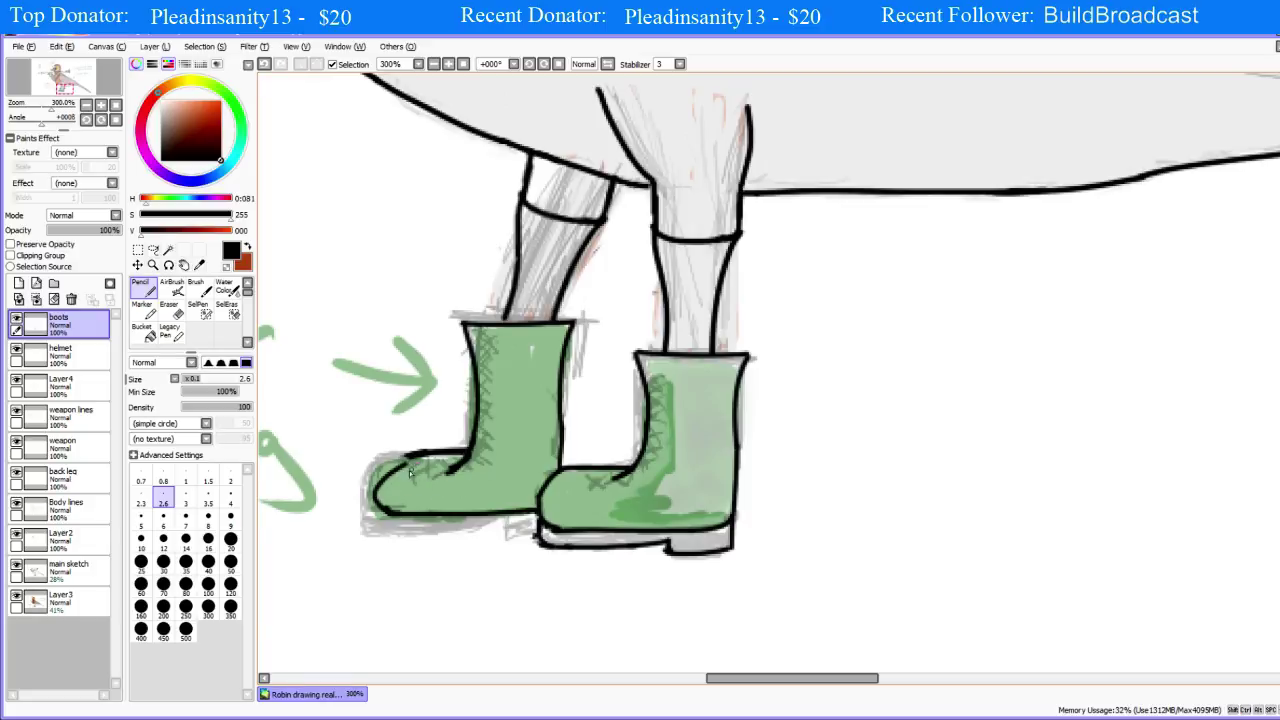
pyautogui.hotkey('ctrl', 'z')
pyautogui.moveTo(387, 511)
pyautogui.mouseDown()
pyautogui.moveTo(397, 460)
pyautogui.moveTo(372, 468)
pyautogui.mouseUp()
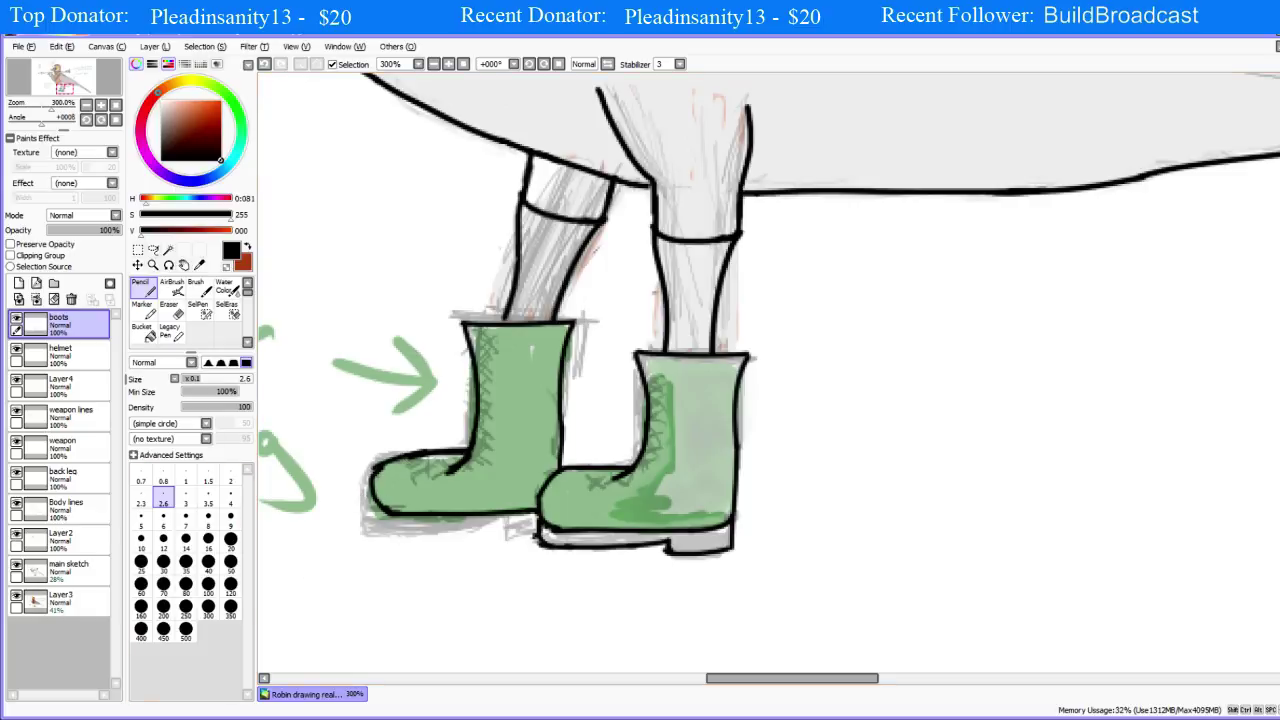
# Step: Erase the far boot's entire outline from the boots layer, keeping the near boot's lines
pyautogui.press('e')
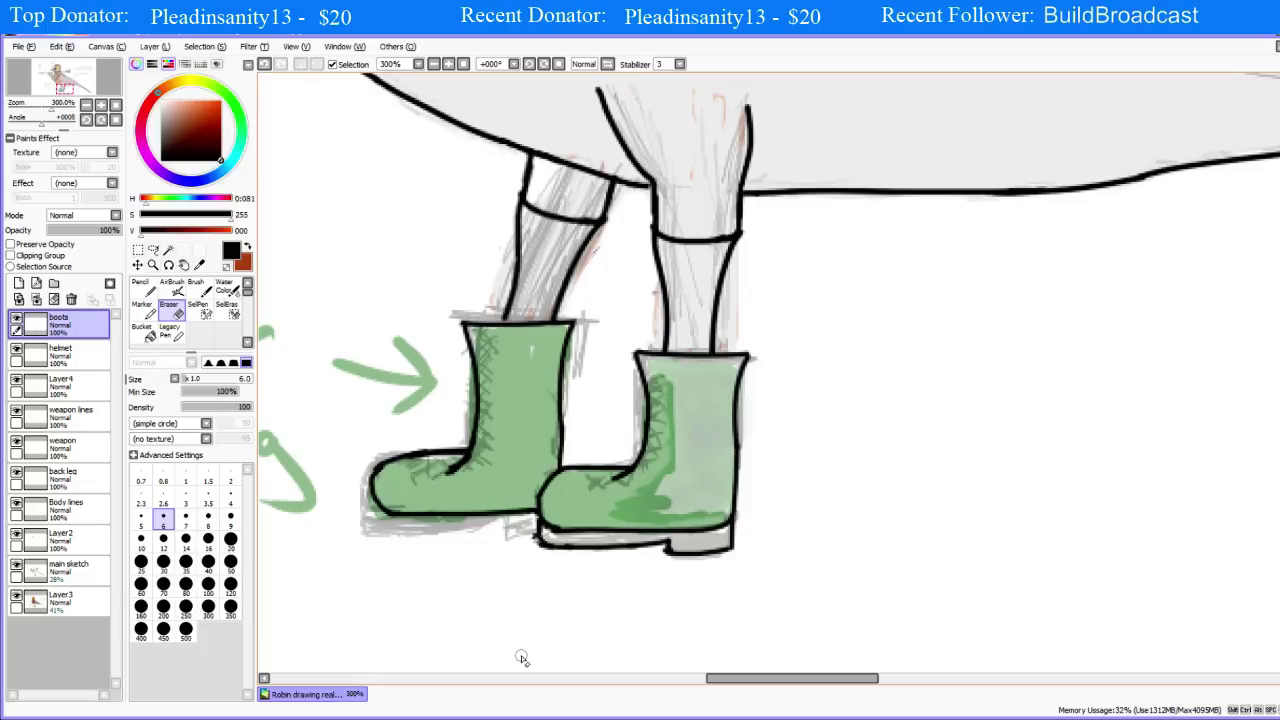
pyautogui.press('n')
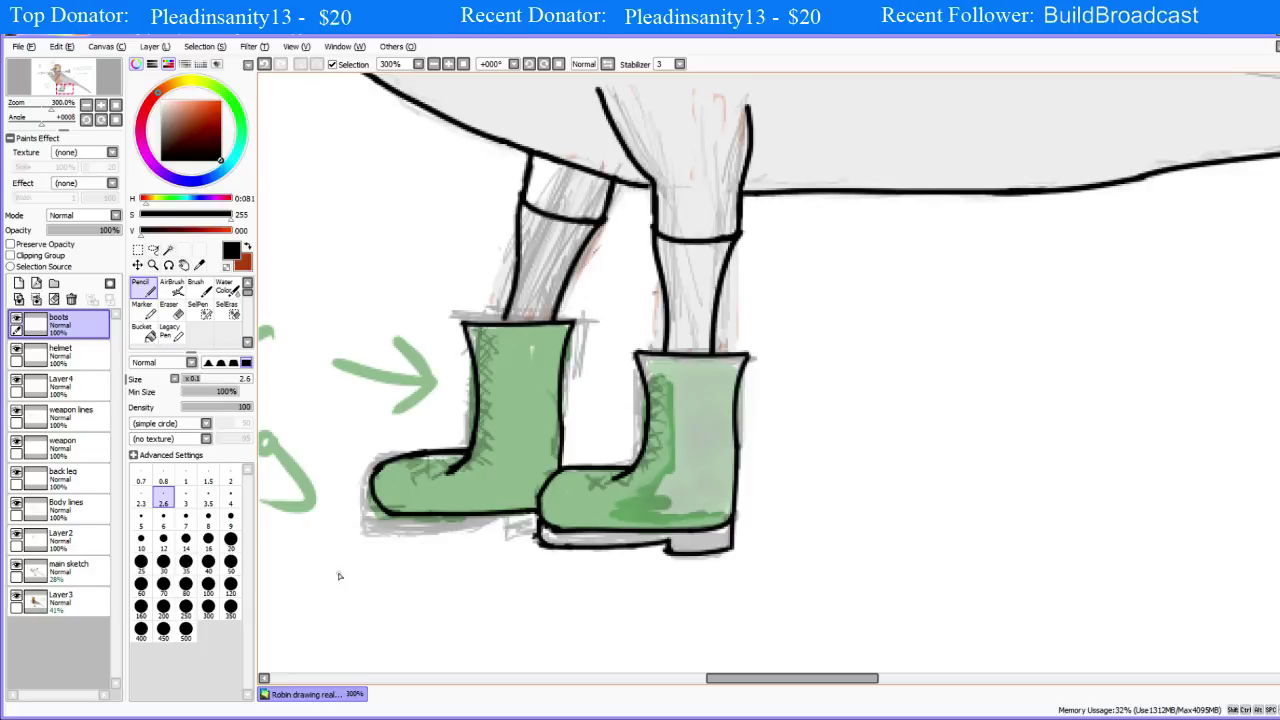
pyautogui.press('e')
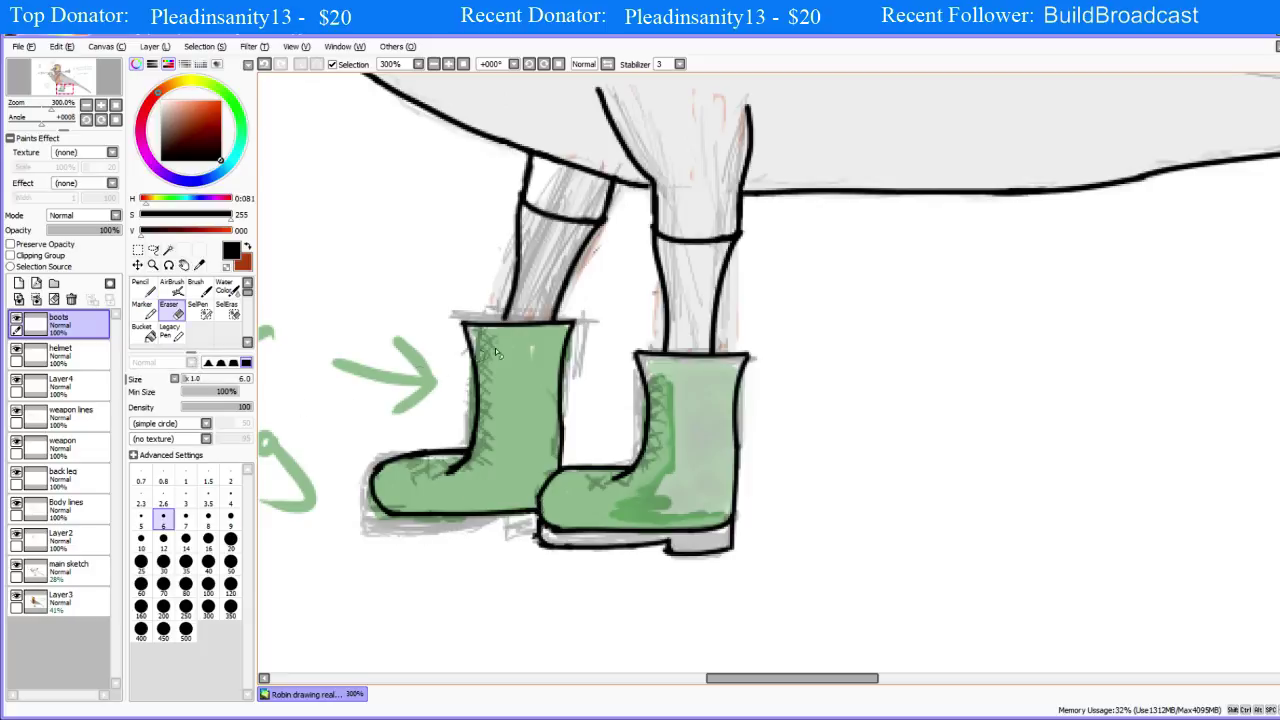
pyautogui.moveTo(458, 329)
pyautogui.mouseDown()
pyautogui.moveTo(580, 330)
pyautogui.moveTo(558, 345)
pyautogui.mouseUp()
pyautogui.moveTo(482, 376)
pyautogui.mouseDown()
pyautogui.moveTo(477, 453)
pyautogui.moveTo(434, 481)
pyautogui.moveTo(432, 470)
pyautogui.moveTo(487, 446)
pyautogui.moveTo(401, 464)
pyautogui.moveTo(334, 498)
pyautogui.moveTo(421, 481)
pyautogui.moveTo(397, 489)
pyautogui.moveTo(383, 467)
pyautogui.moveTo(382, 514)
pyautogui.moveTo(518, 508)
pyautogui.mouseUp()
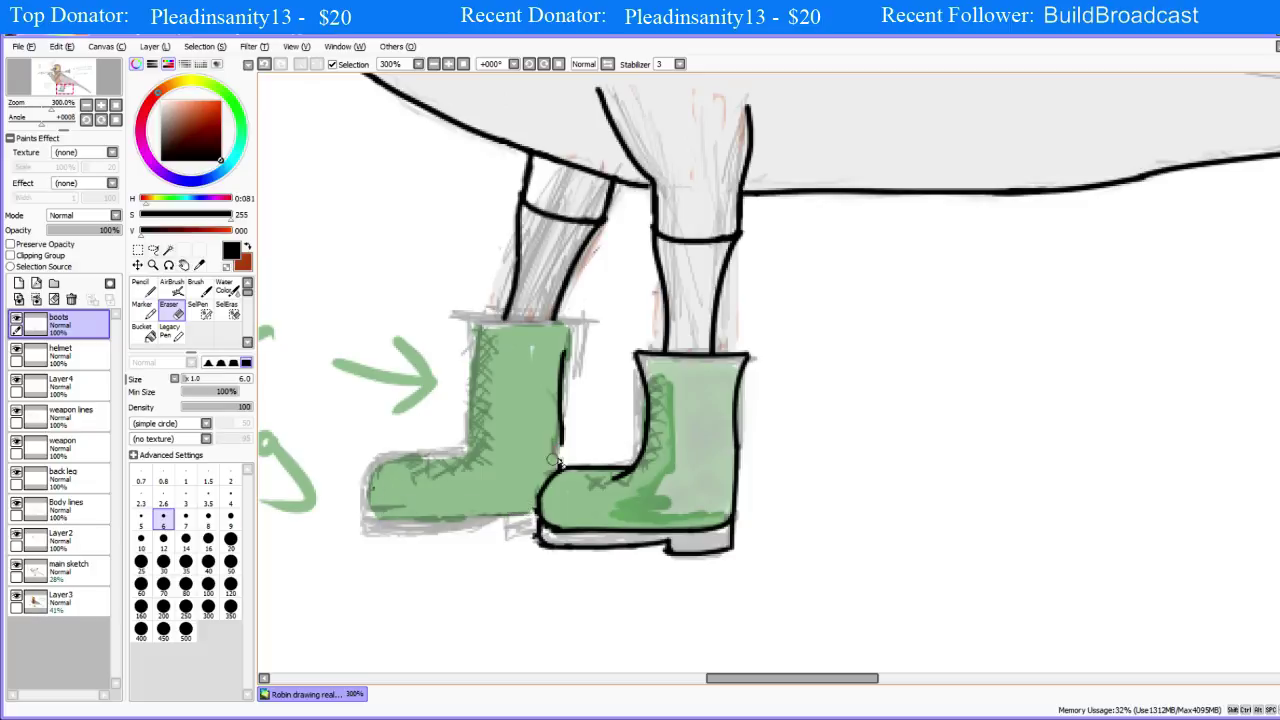
pyautogui.moveTo(590, 437)
pyautogui.mouseDown()
pyautogui.moveTo(560, 430)
pyautogui.moveTo(560, 380)
pyautogui.moveTo(554, 408)
pyautogui.mouseUp()
# Step: Copy the near boot's line art onto a new layer, move it over the far boot sketch and deselect it
pyautogui.press('n')
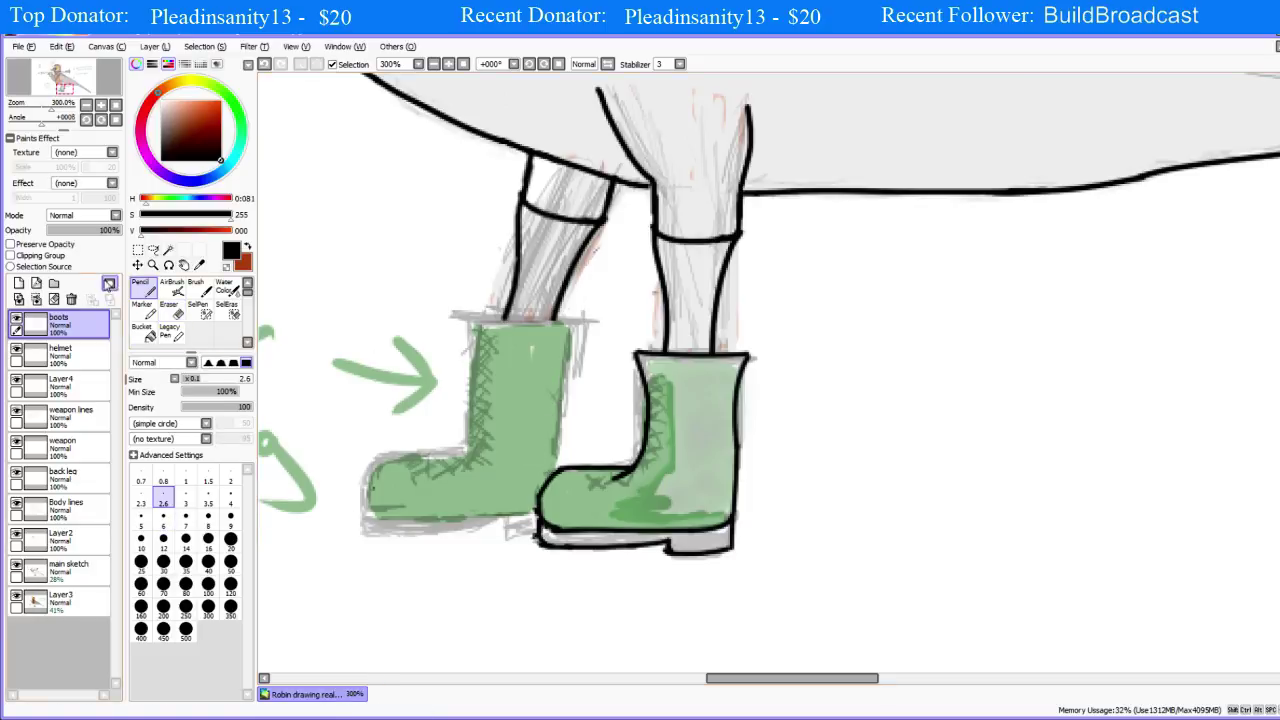
pyautogui.click(141, 253)
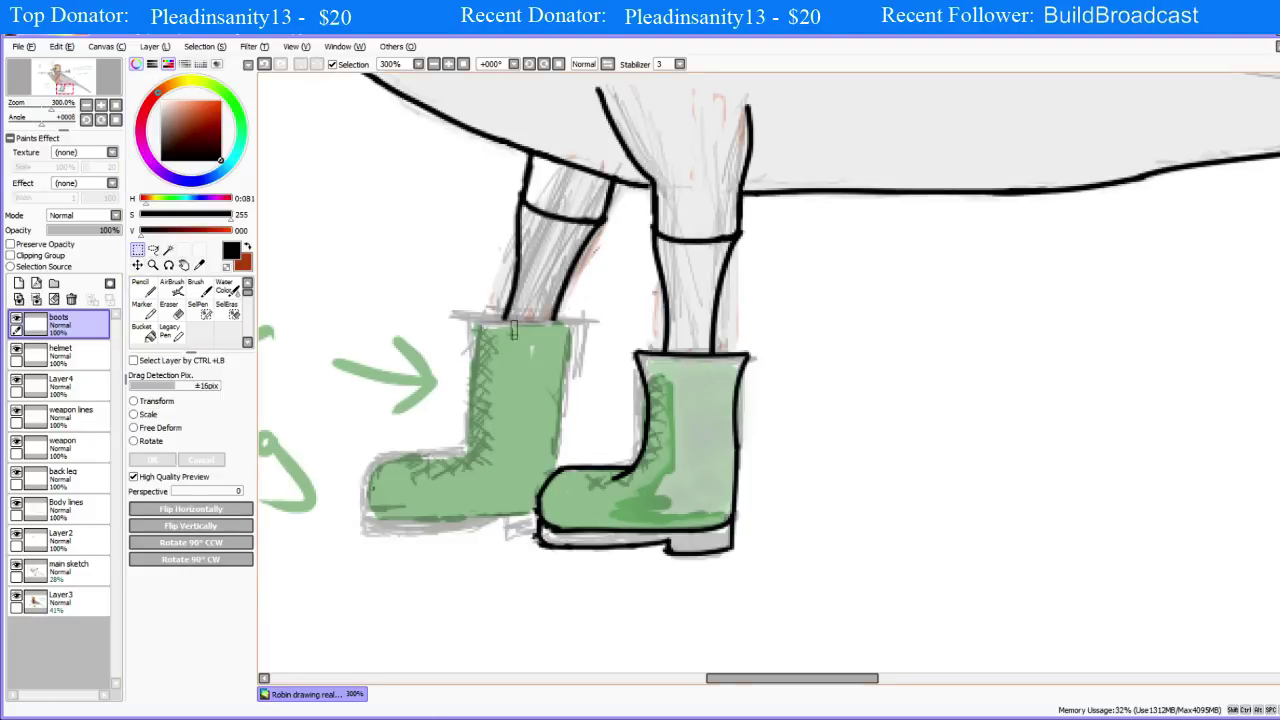
pyautogui.moveTo(515, 321); pyautogui.dragTo(798, 582)
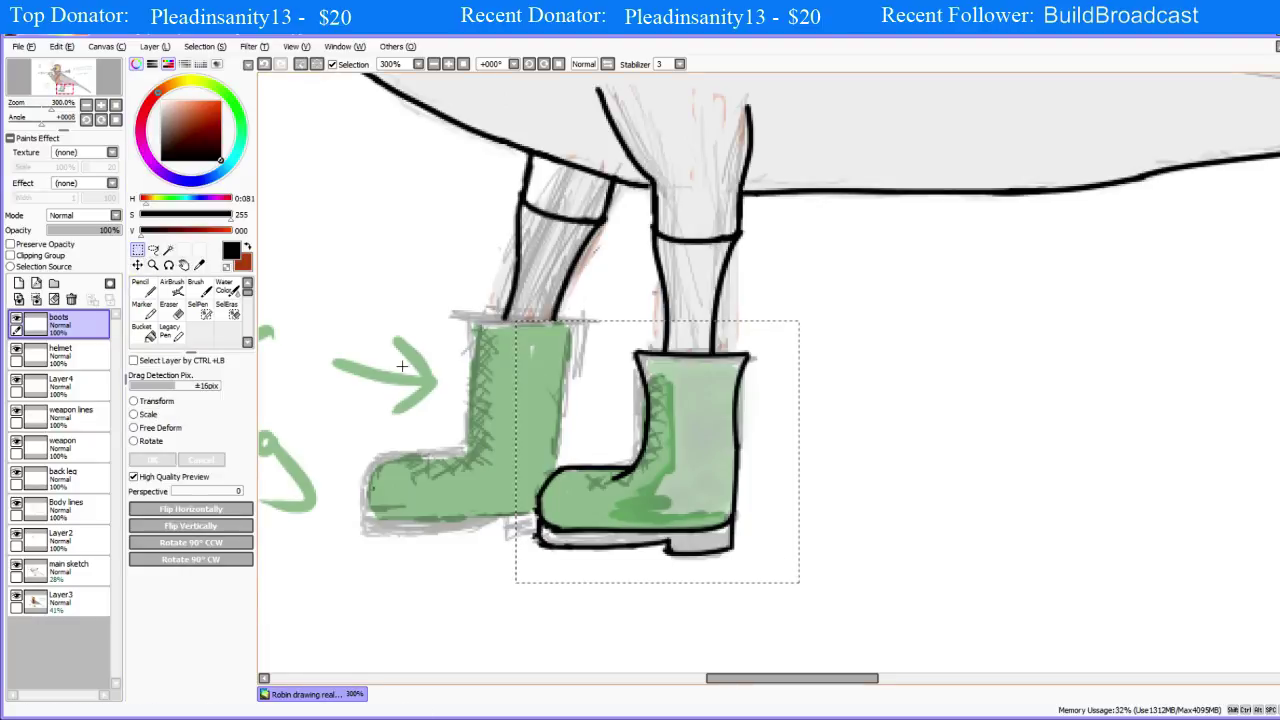
pyautogui.hotkey('ctrl', 'v')
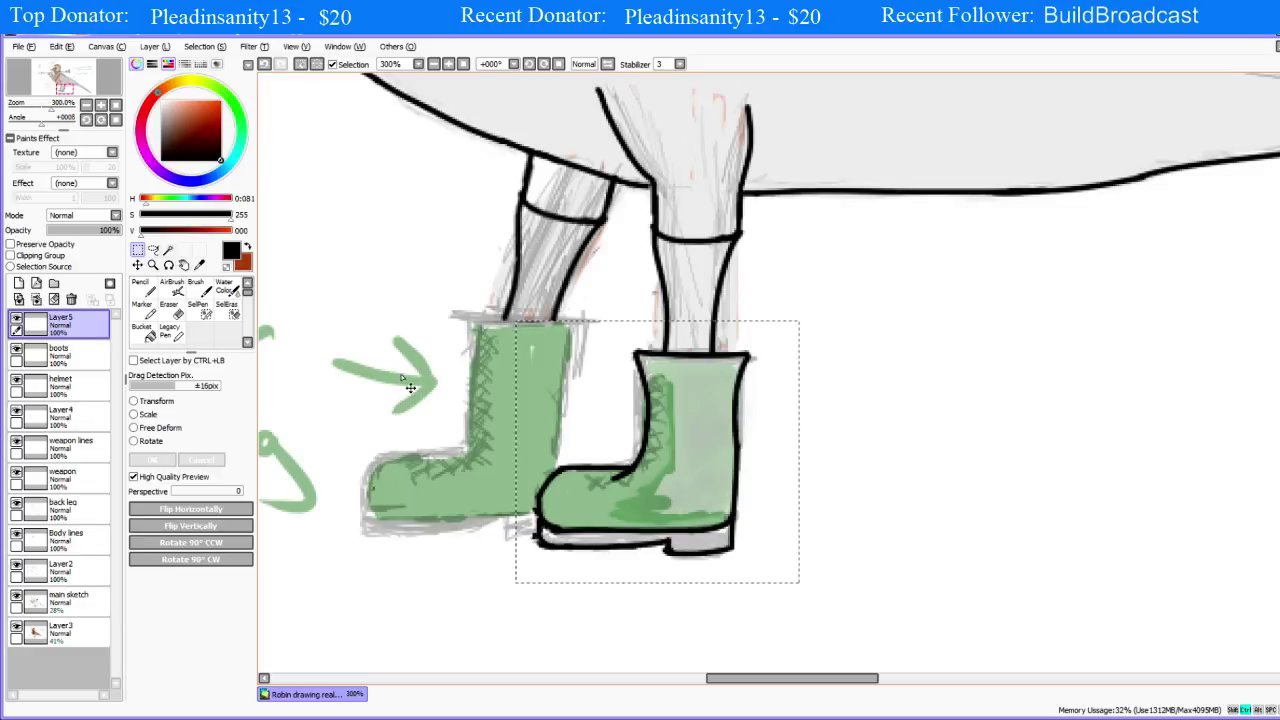
pyautogui.moveTo(677, 483); pyautogui.dragTo(502, 462)
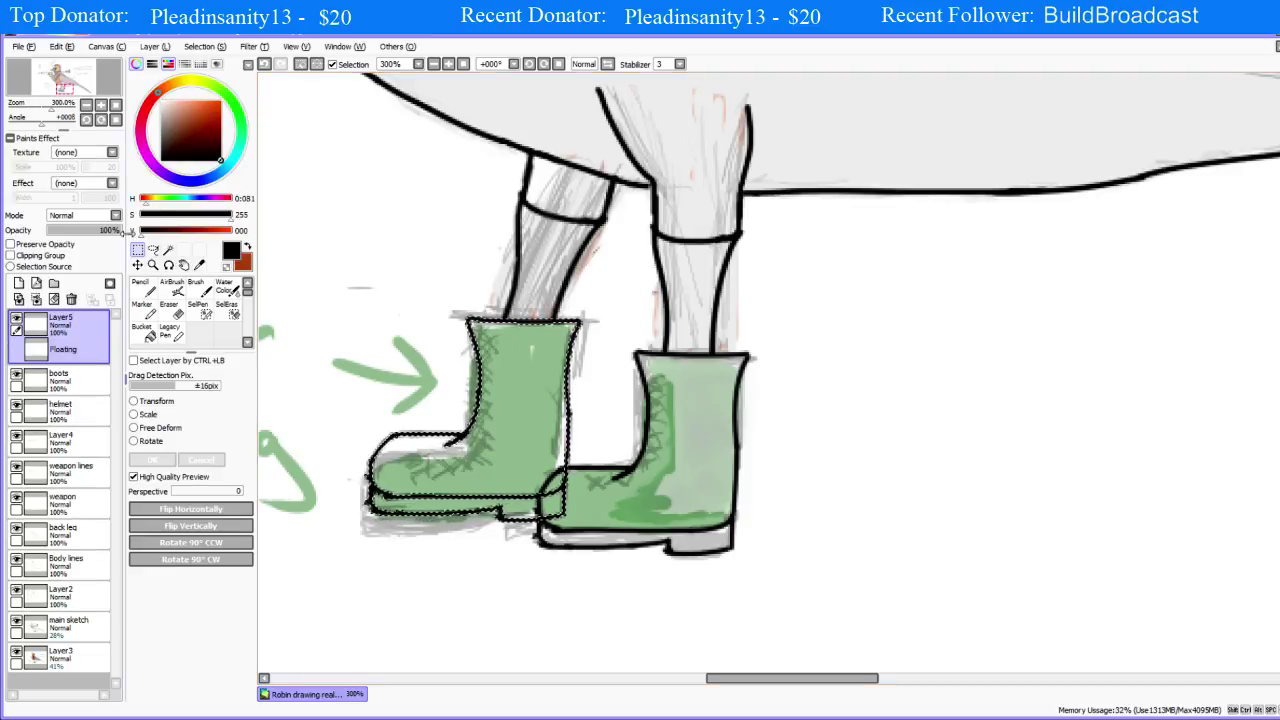
pyautogui.click(137, 285)
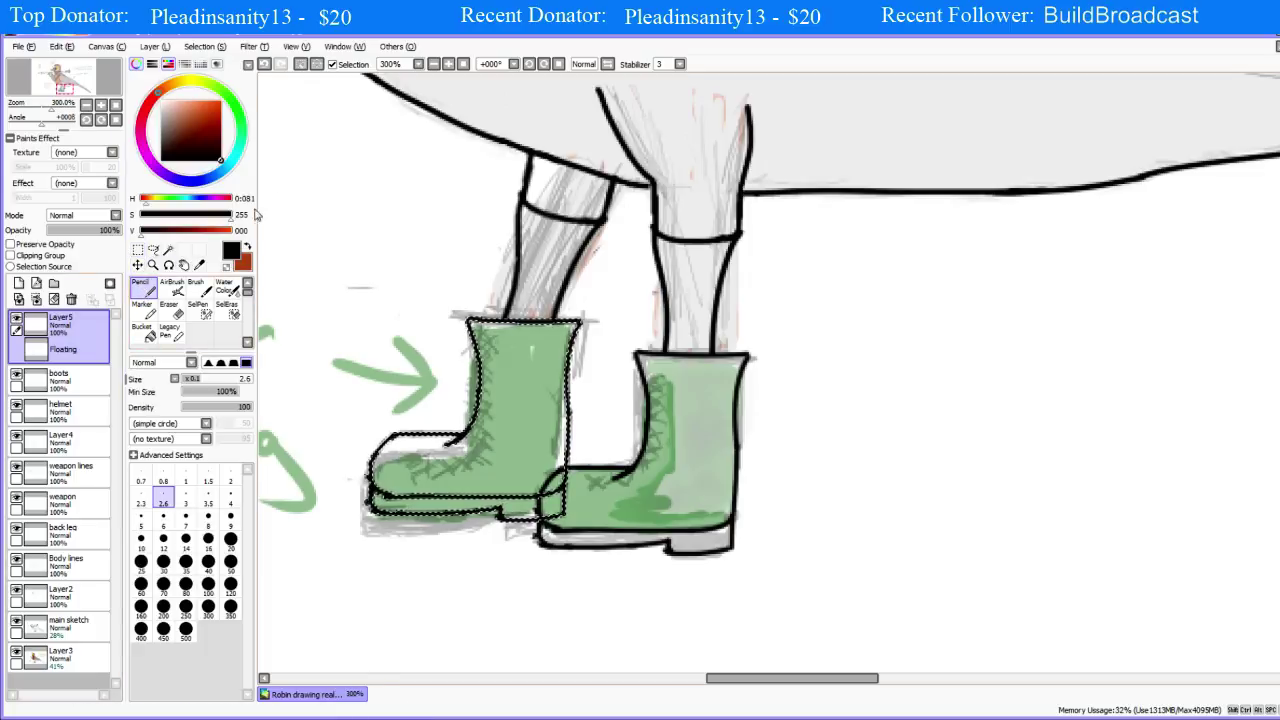
pyautogui.click(205, 46)
pyautogui.click(205, 63)
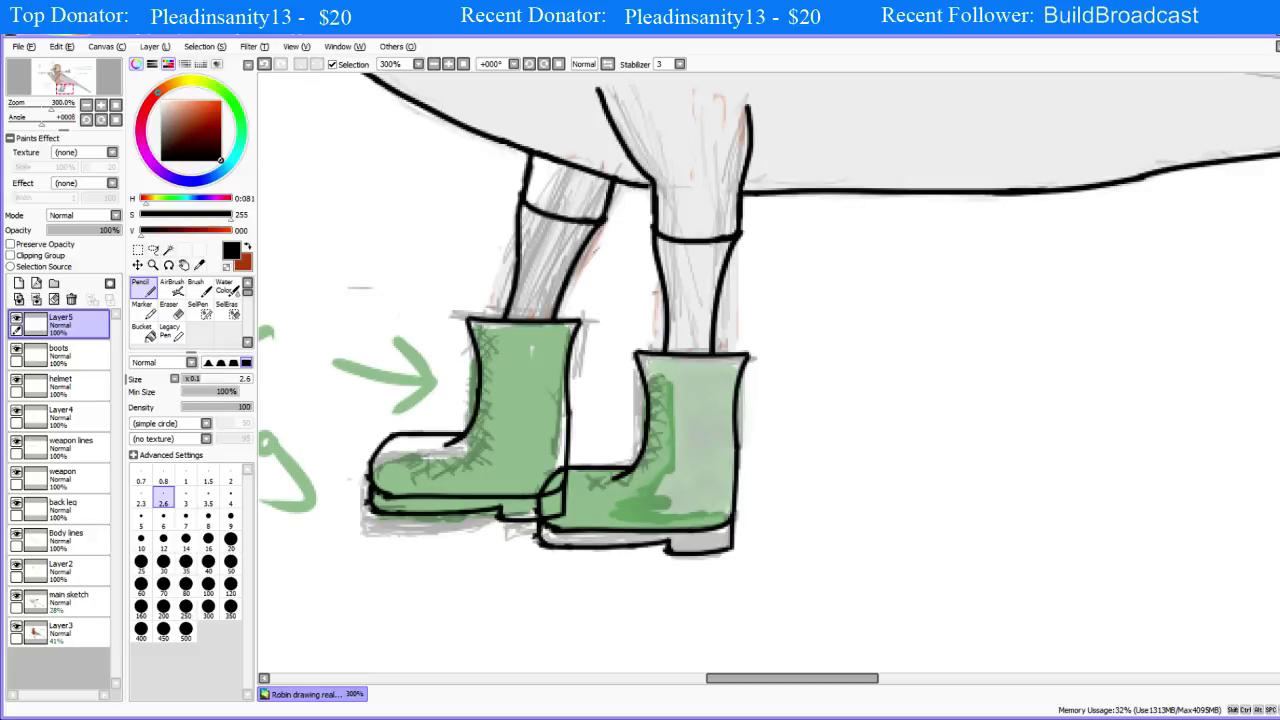
# Step: Erase the copied boot's heel and sole lines where they overlap the near boot's toe
pyautogui.press('e')
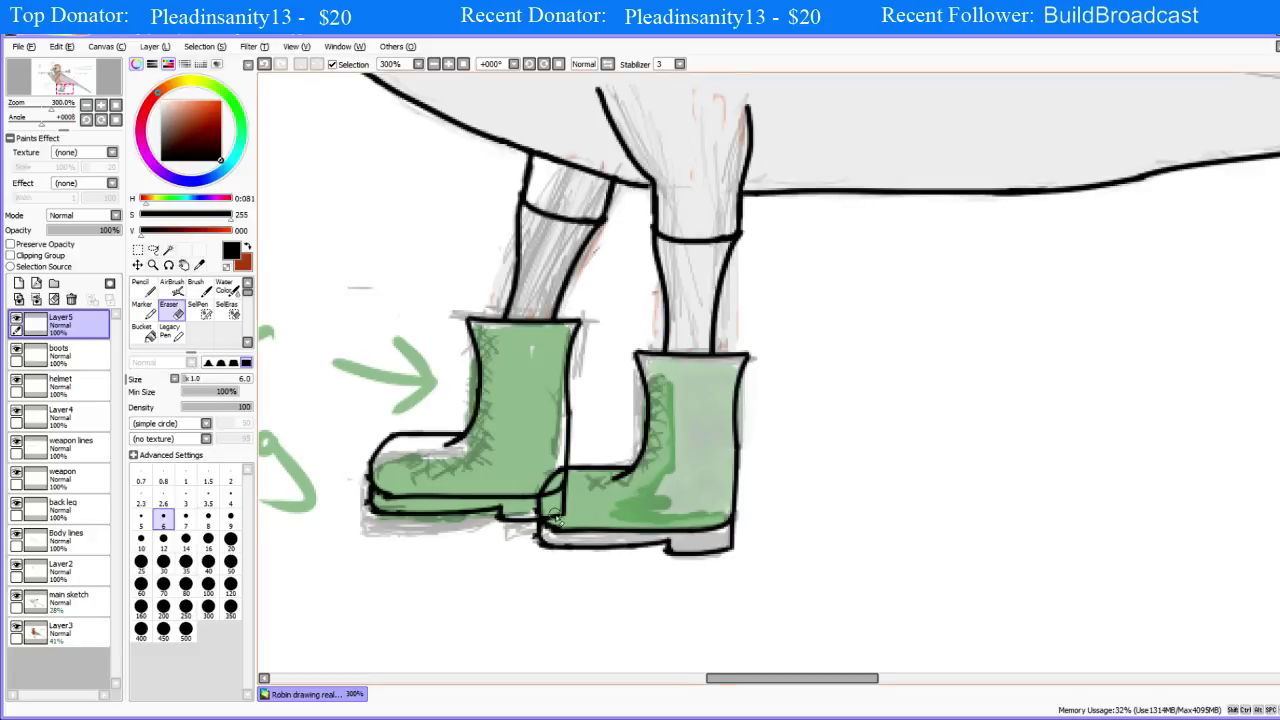
pyautogui.scroll(5, 557, 518)
pyautogui.moveTo(564, 524)
pyautogui.mouseDown()
pyautogui.moveTo(592, 502)
pyautogui.moveTo(535, 519)
pyautogui.moveTo(532, 500)
pyautogui.moveTo(531, 517)
pyautogui.moveTo(534, 450)
pyautogui.moveTo(521, 466)
pyautogui.moveTo(544, 432)
pyautogui.moveTo(560, 478)
pyautogui.moveTo(597, 380)
pyautogui.mouseUp()
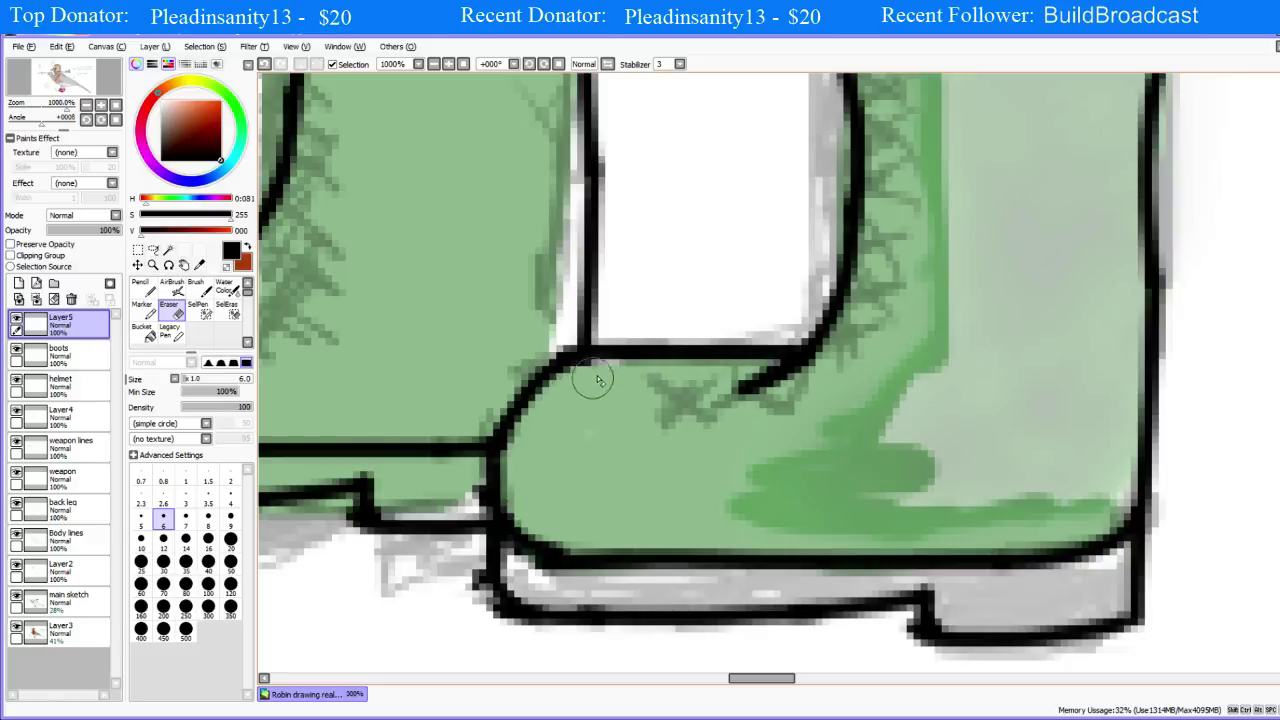
pyautogui.scroll(-2, 410, 573)
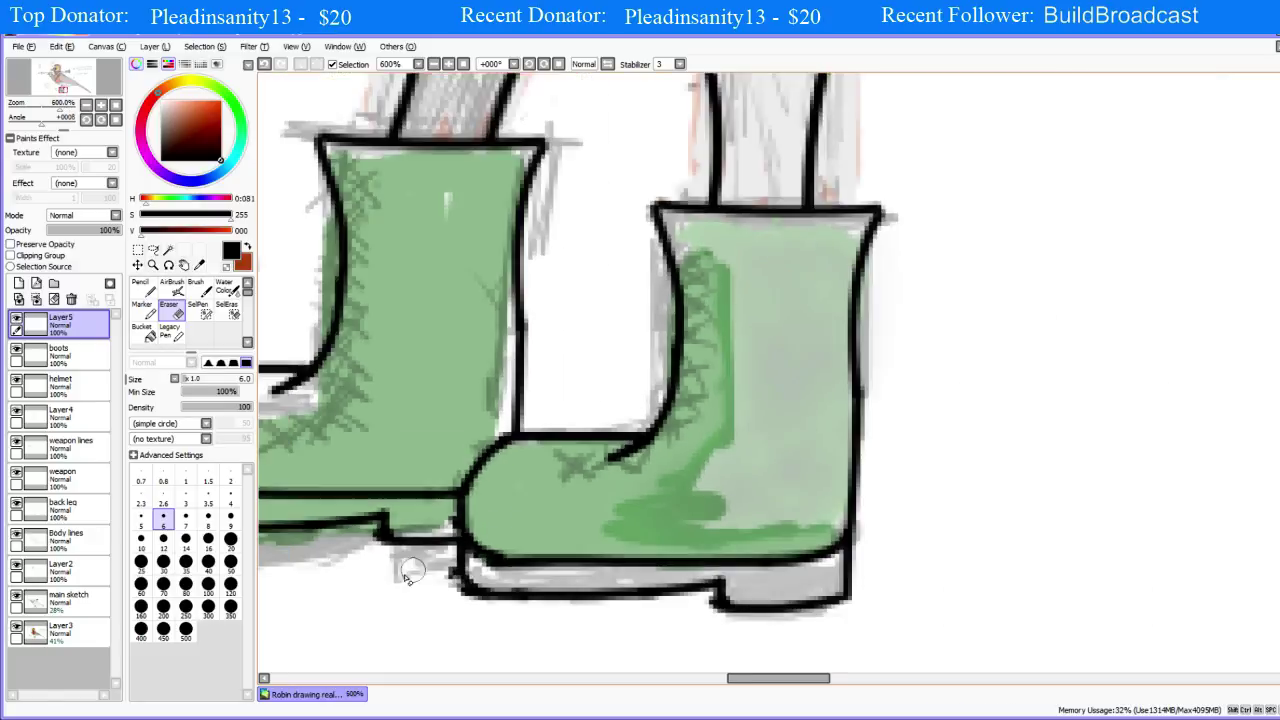
pyautogui.scroll(-4, 410, 573)
pyautogui.scroll(3, 440, 520)
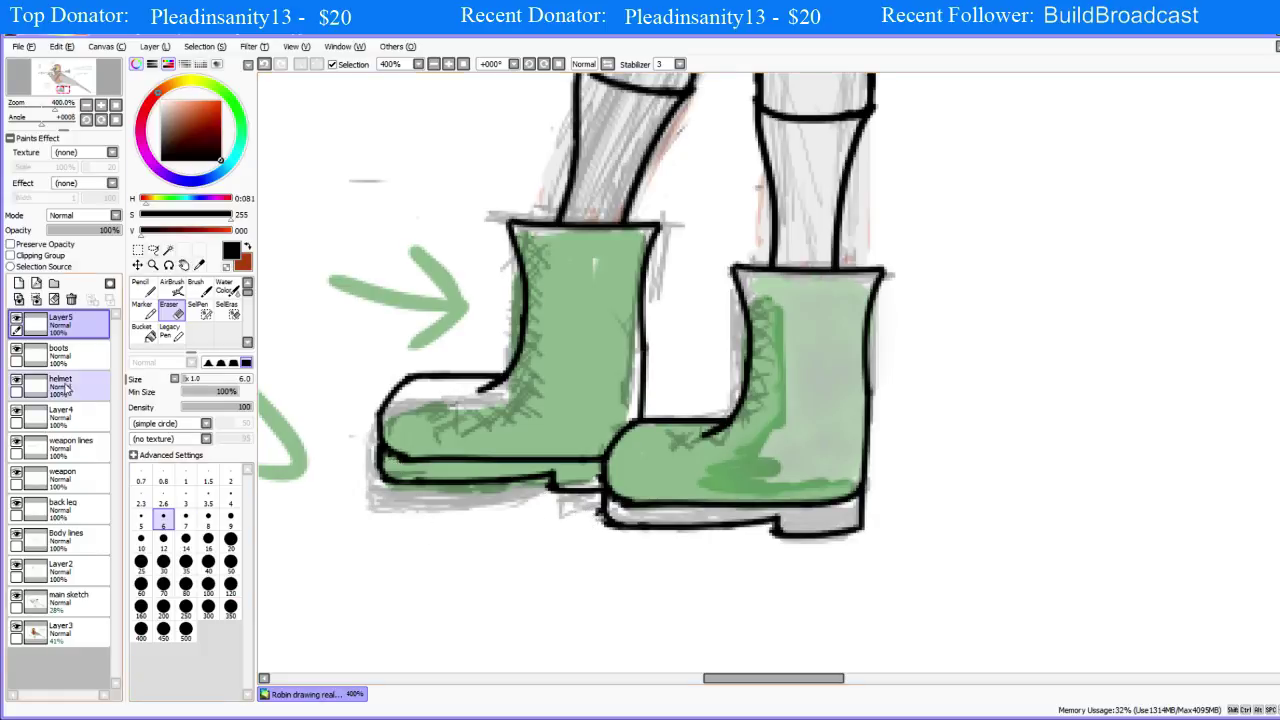
# Step: Make the boots layer active again and switch to the Pencil for inking
pyautogui.click(60, 352)
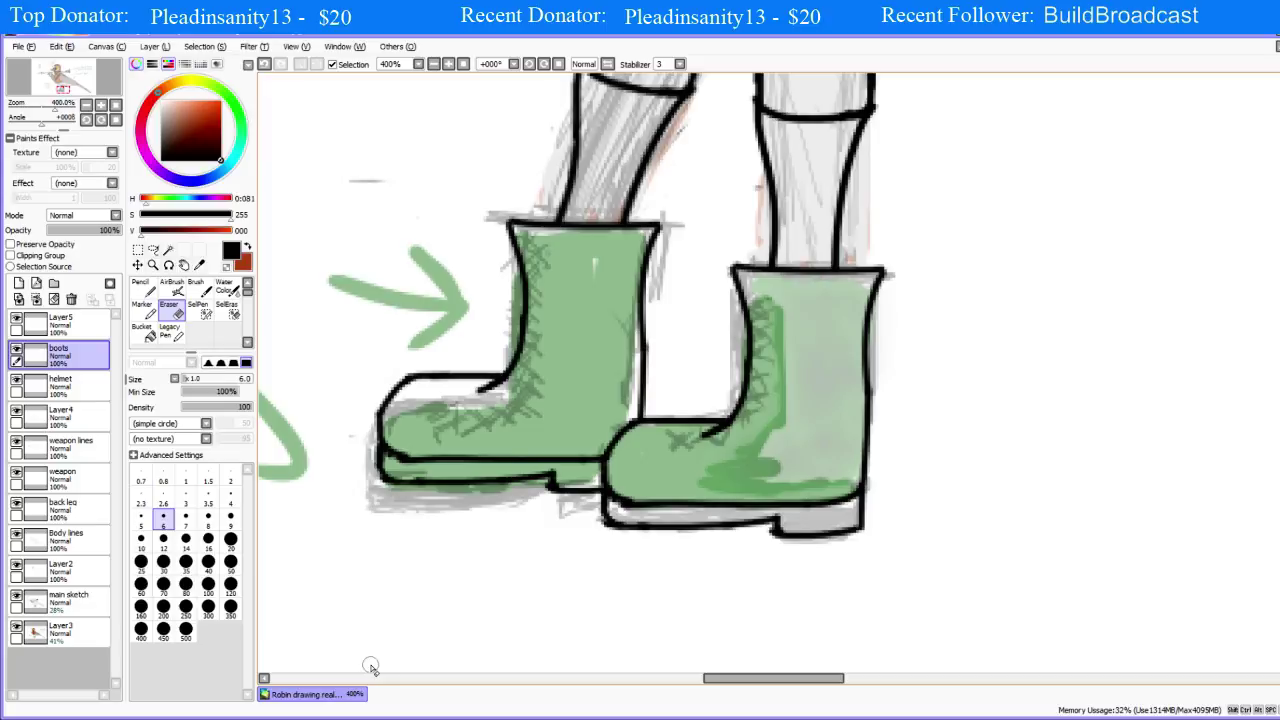
pyautogui.press('n')
pyautogui.scroll(-3, 882, 382)
pyautogui.scroll(2, 750, 436)
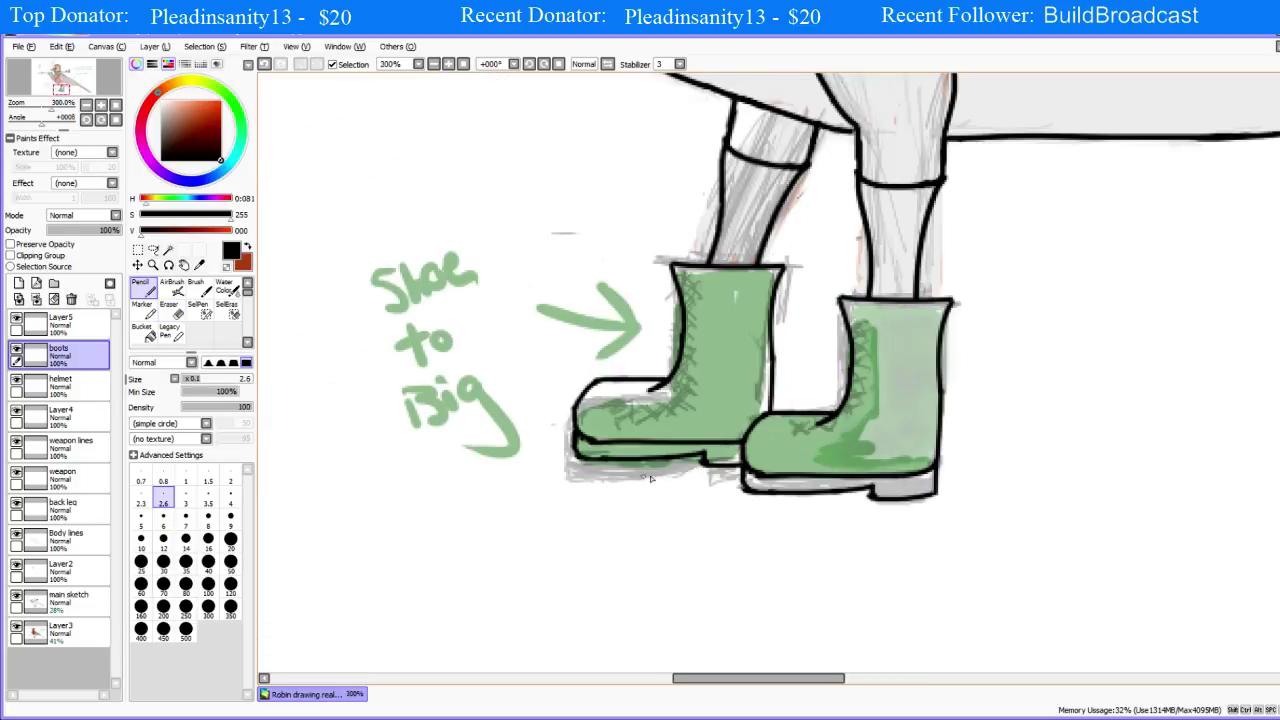
pyautogui.scroll(1, 476, 479)
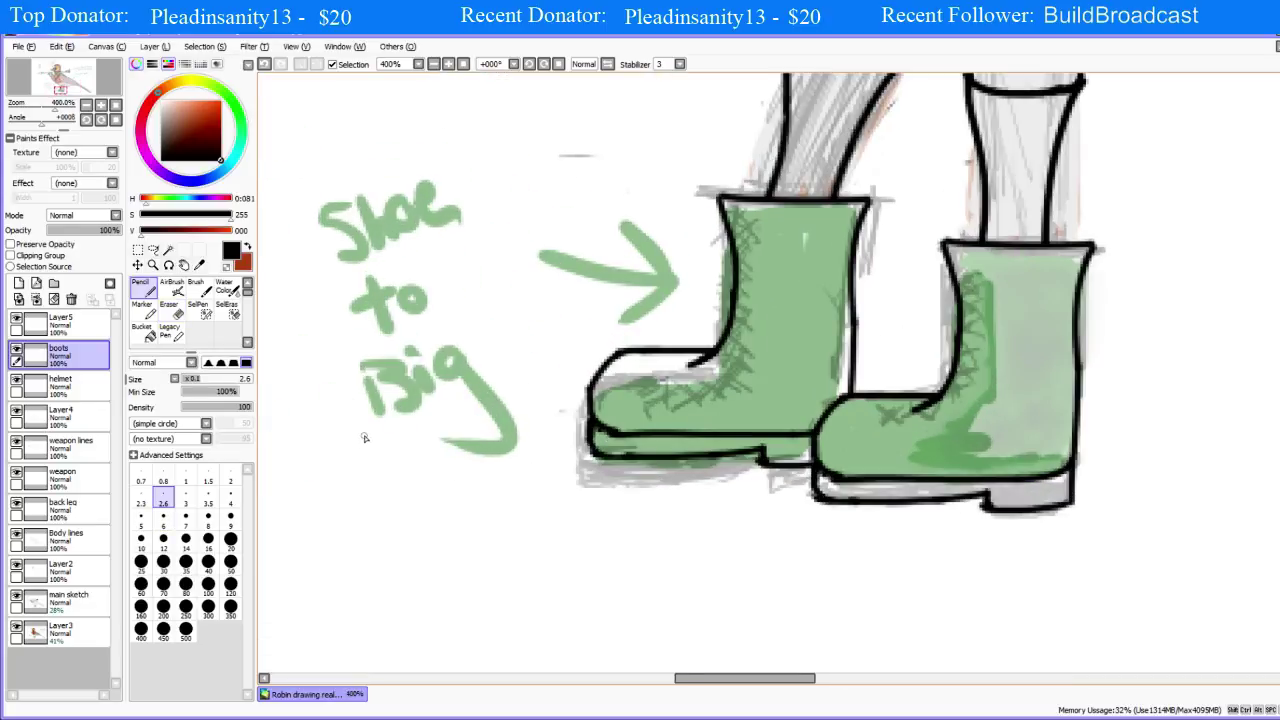